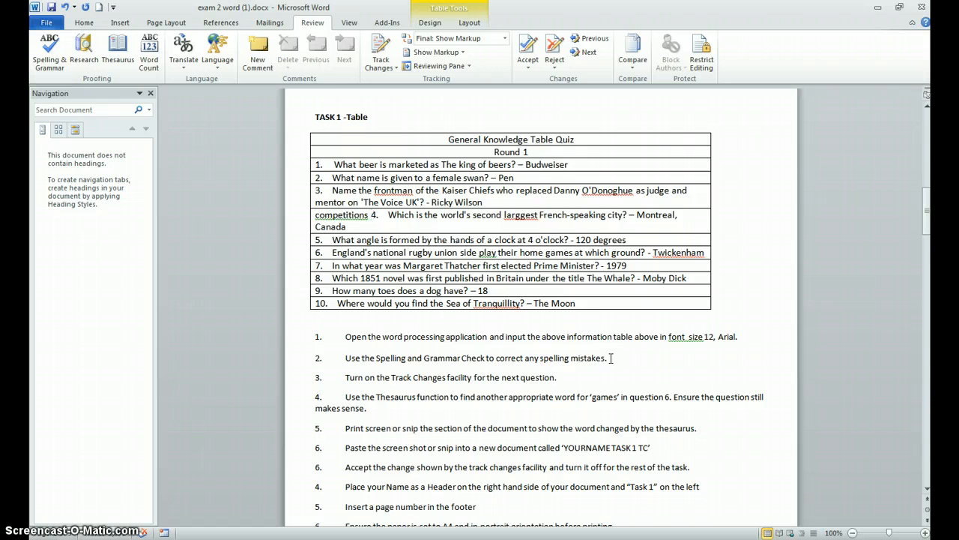
Step: Create a new blank document and paste the copied General Knowledge Table Quiz table into it
{"action": "scroll", "coordinate": [611, 359], "scroll_direction": "down", "scroll_amount": 1}
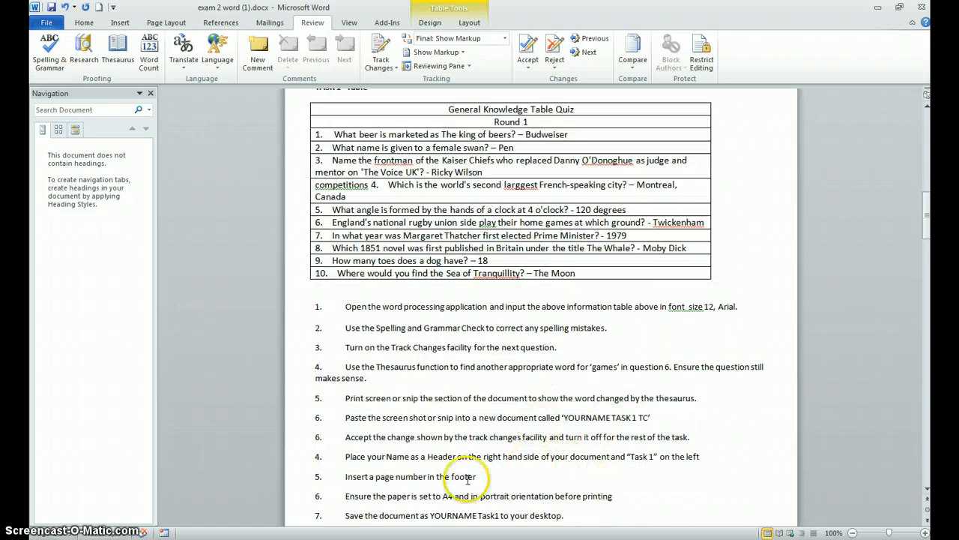
{"action": "left_click", "coordinate": [47, 23]}
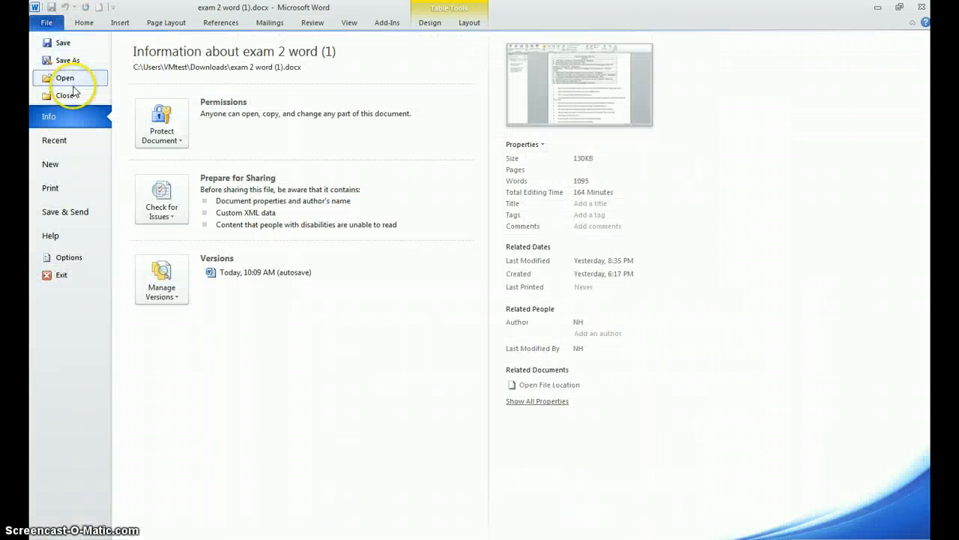
{"action": "left_click", "coordinate": [53, 164]}
{"action": "double_click", "coordinate": [157, 112]}
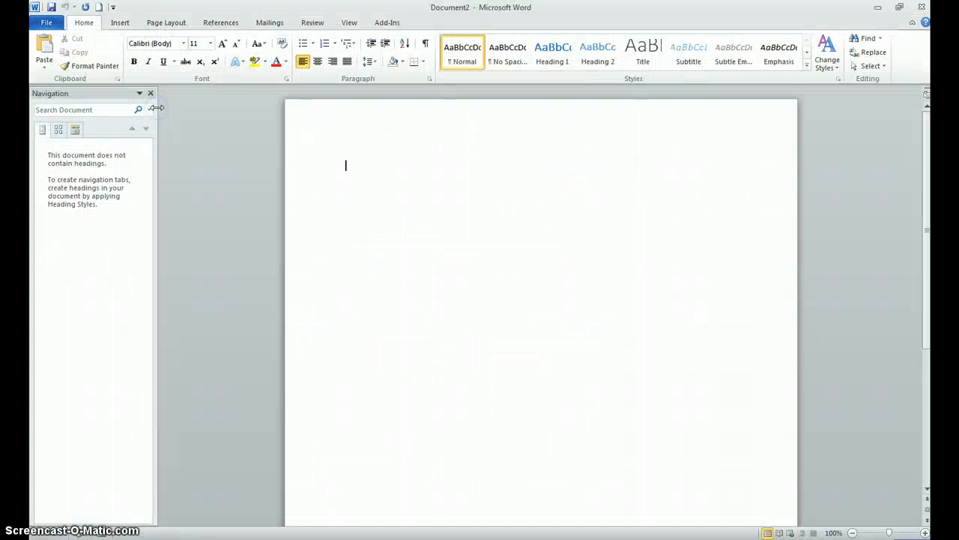
{"action": "type", "text": "General Knowledge Table Quiz Round 1 1. What beer is marketed as The king of beers? – Budweiser 2. What name is given to a female swan? – Pen 3. Name the frontman of the Kaiser Chiefs who replaced Danny O'Donoghue as judge and mentor on 'The Voice UK'? - Ricky Wilson 4. Which is the world's second larggest French-speaking city? – Montreal, Canada 5. What angle is formed by the hands of a clock at 4 o'clock? - 120 degrees 6. England's national rugby union side play their home games at which ground? - Twickenham 7. In what year was Margaret Thatcher first elected Prime Minister? - 1979 8. Which 1851 novel was first published in Britain under the title The Whale? - Moby Dick 9. How many toes does a dog have? – 18 10. Where would you find the Sea of Tranquillity? – The Moon"}
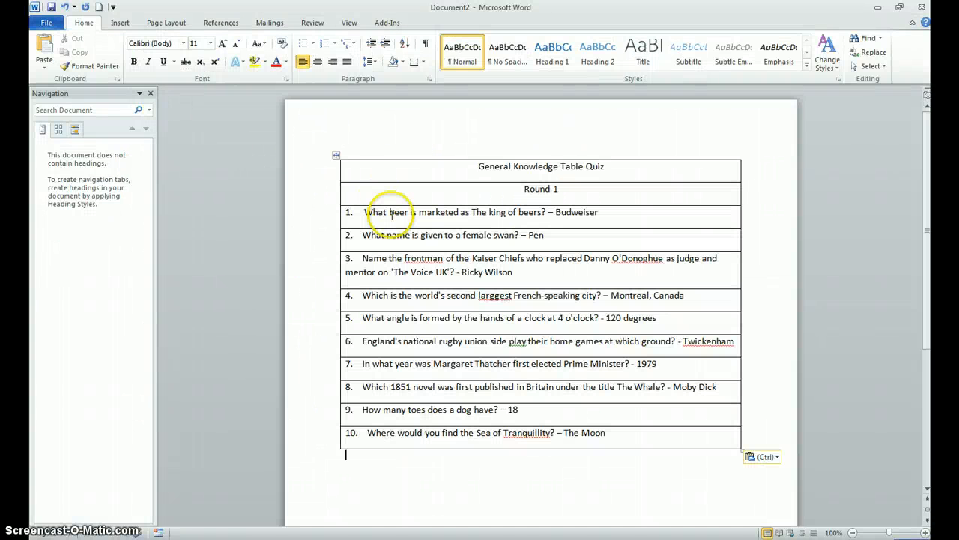
Step: Run the spelling and grammar check, ignoring "frontman" and "O'Donoghue" once each and correcting "larggest" to "largest"
{"action": "left_click", "coordinate": [223, 24]}
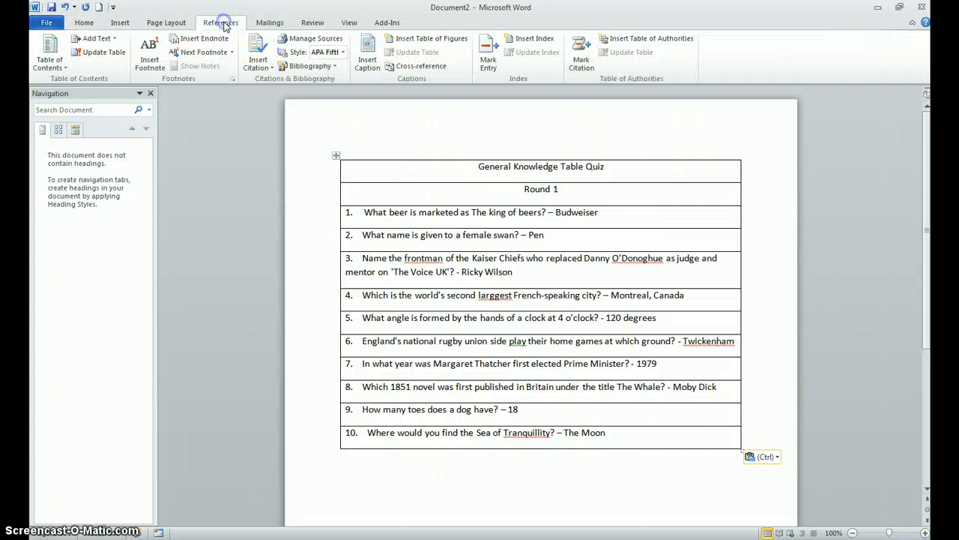
{"action": "left_click", "coordinate": [322, 24]}
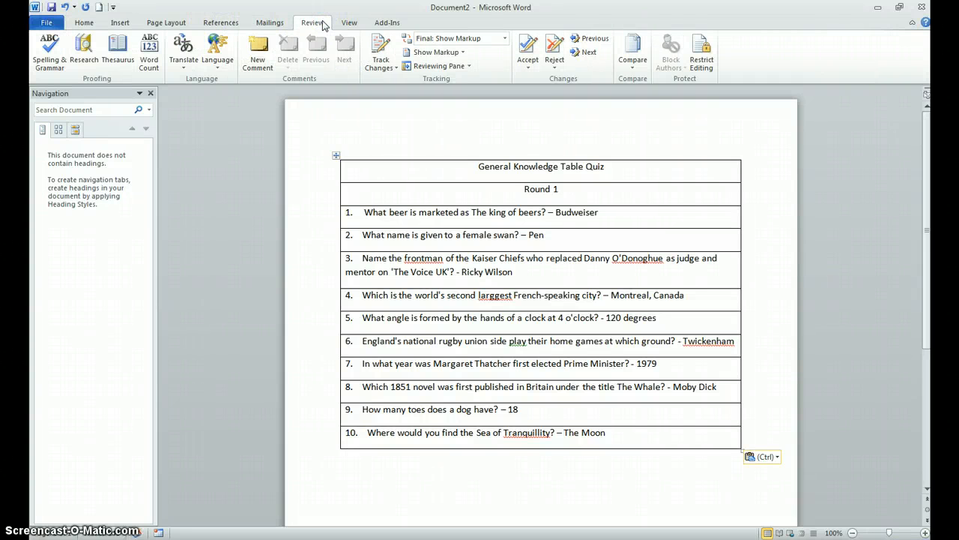
{"action": "left_click", "coordinate": [46, 63]}
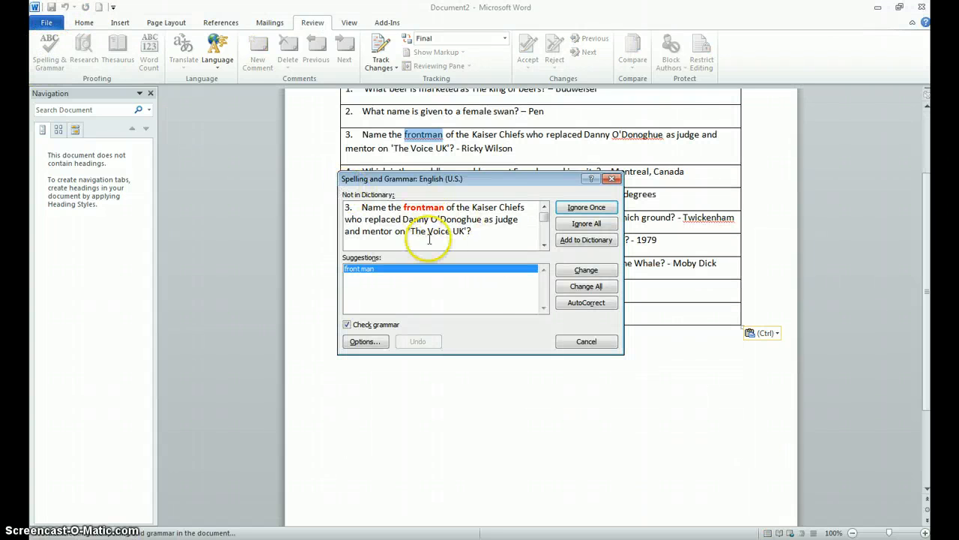
{"action": "left_click", "coordinate": [592, 210]}
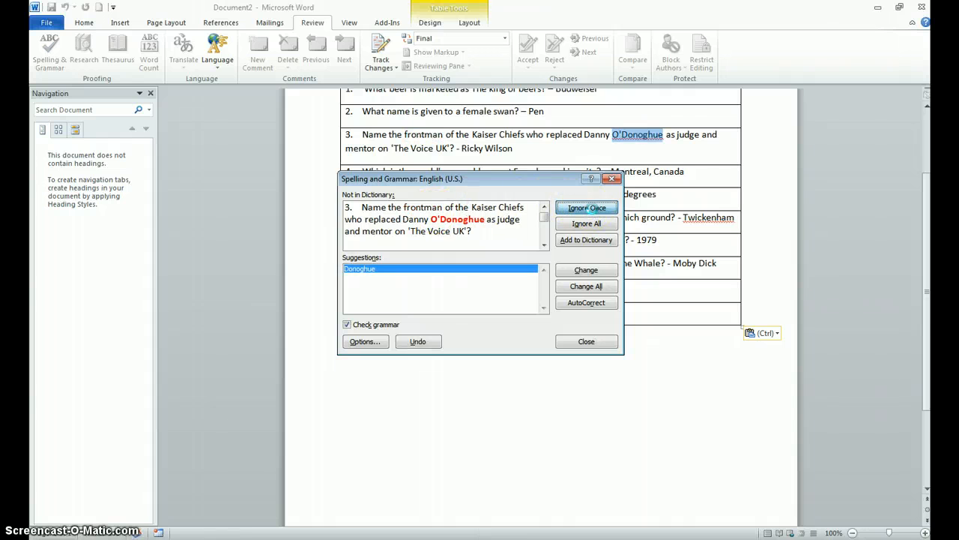
{"action": "left_click", "coordinate": [589, 208]}
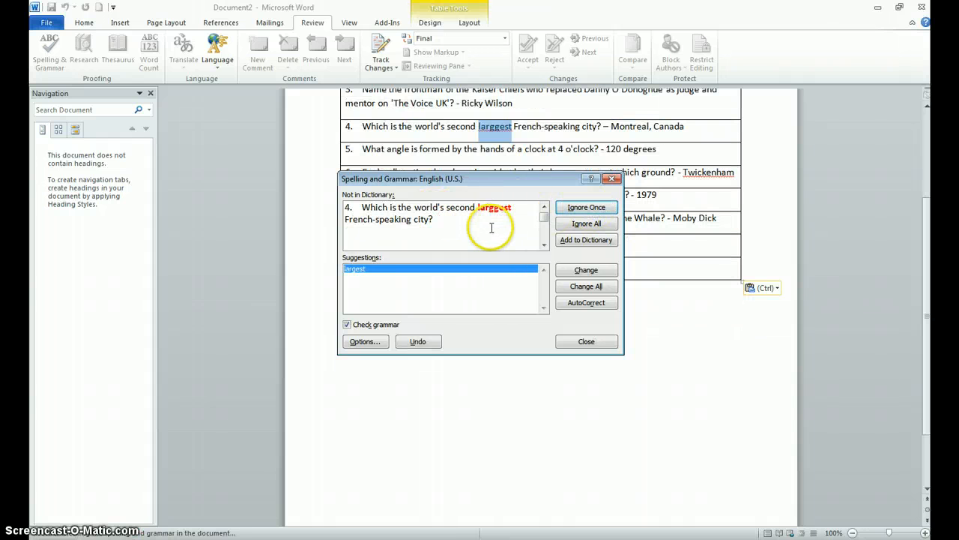
{"action": "left_click", "coordinate": [570, 273]}
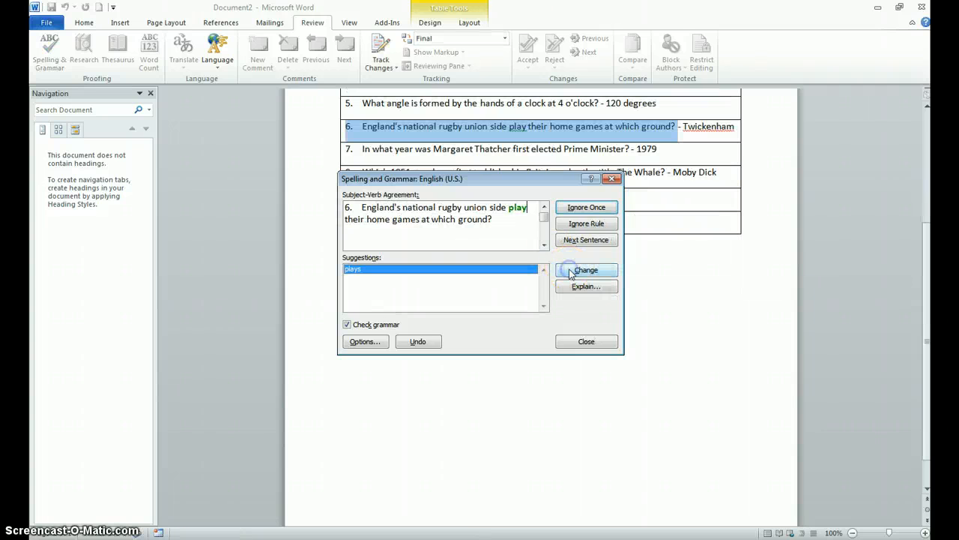
Step: Ignore the flags on "play" and "Twickenham", change "Tranquillity" to "Tranquility" and finish the spelling check
{"action": "left_click", "coordinate": [578, 208]}
{"action": "left_click", "coordinate": [577, 207]}
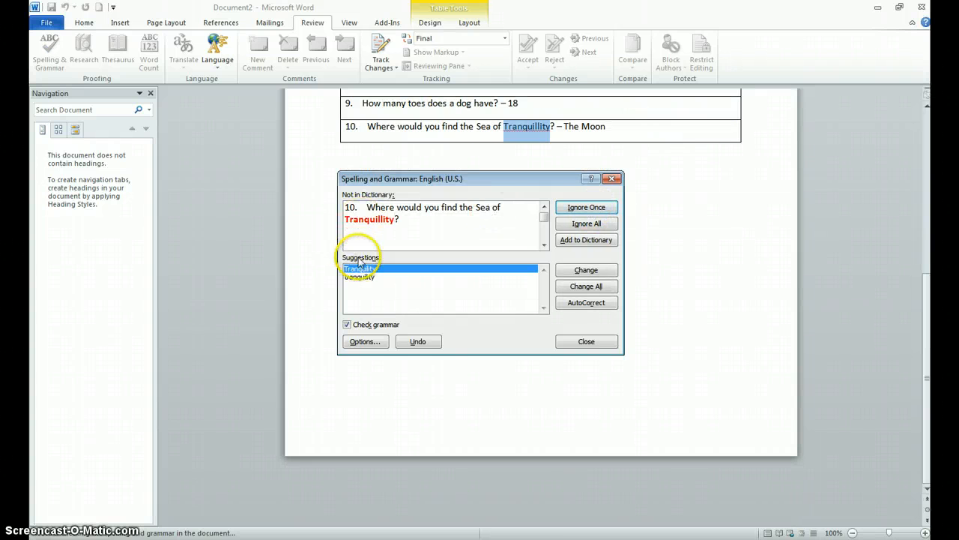
{"action": "left_click", "coordinate": [583, 271]}
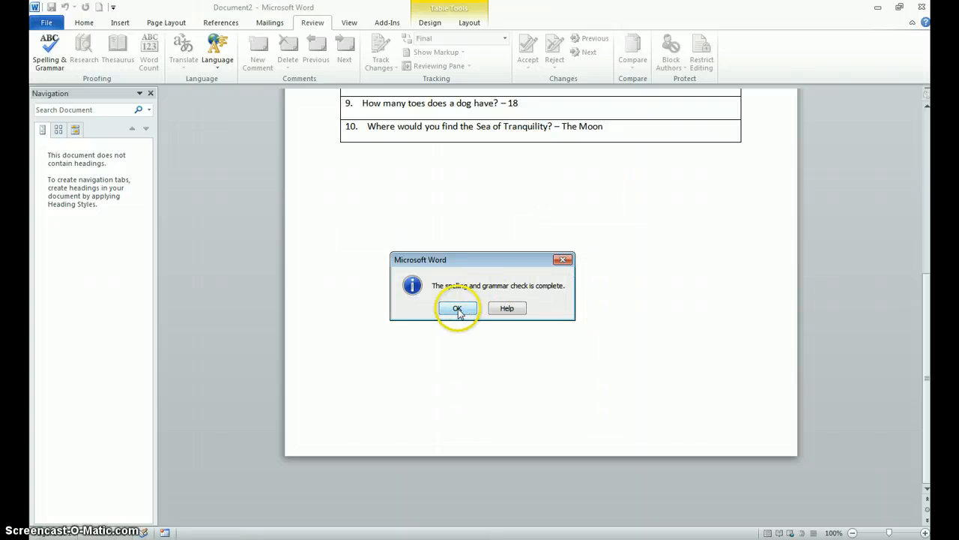
{"action": "left_click", "coordinate": [457, 308]}
{"action": "left_click", "coordinate": [481, 301]}
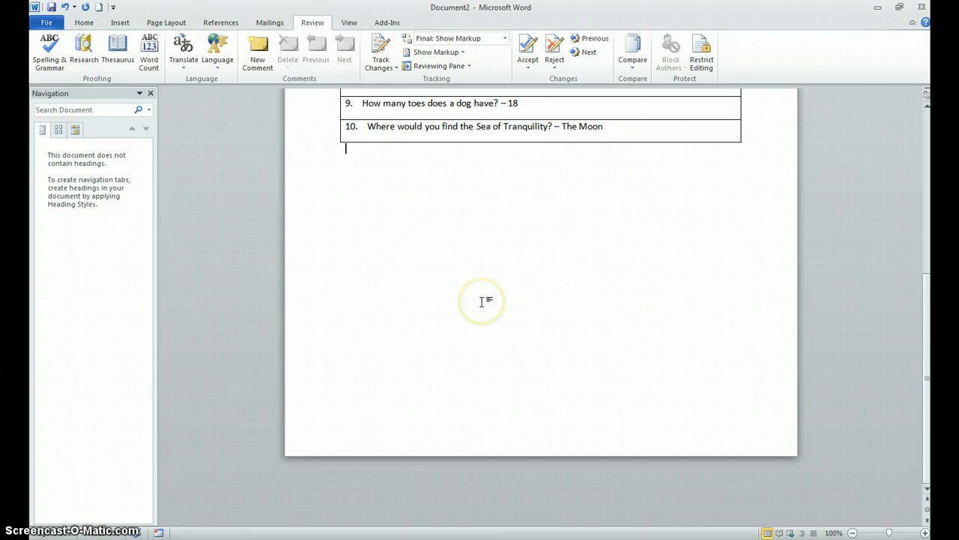
{"action": "scroll", "coordinate": [481, 302], "scroll_direction": "up", "scroll_amount": 8}
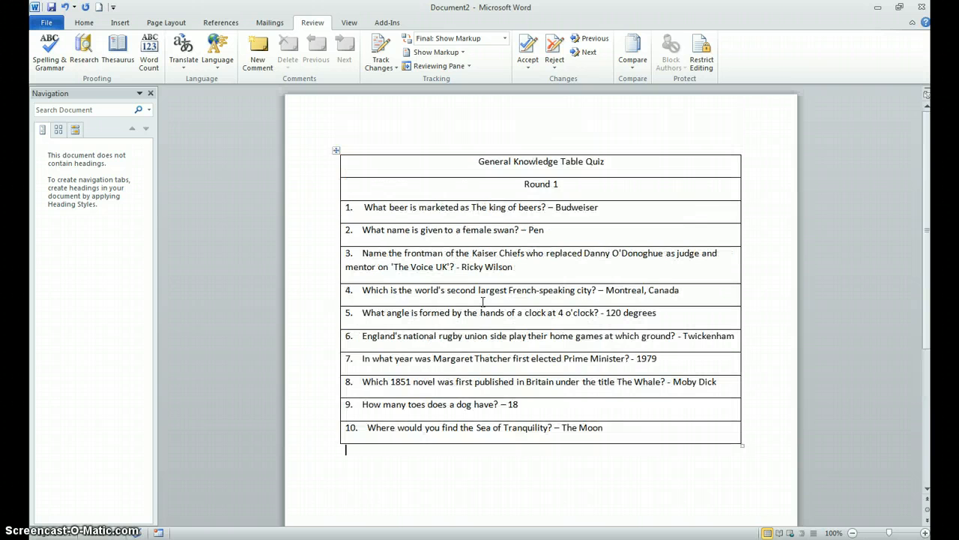
Step: Switch to exam 2 word (1).docx and read instruction 3 about the Track Changes facility
{"action": "left_click", "coordinate": [317, 462]}
{"action": "left_click", "coordinate": [281, 539]}
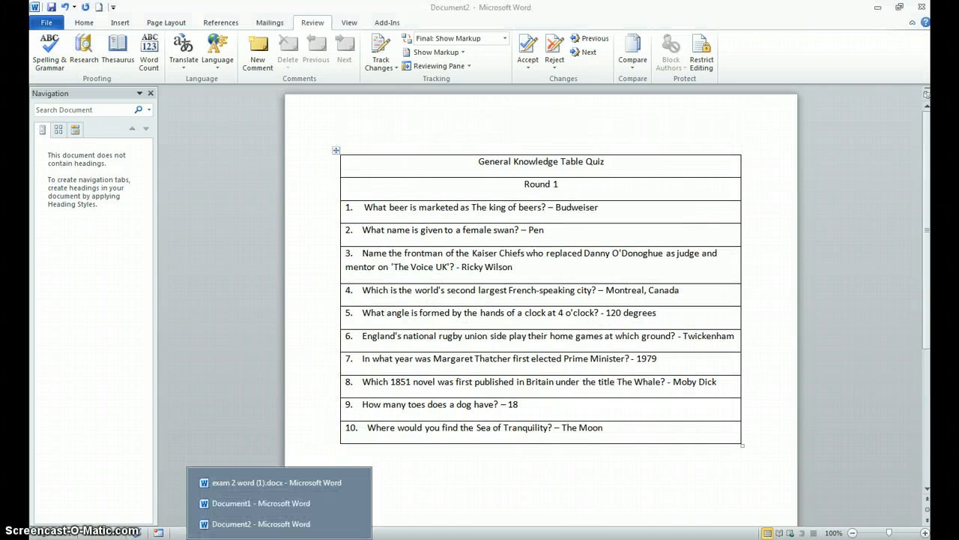
{"action": "left_click", "coordinate": [258, 483]}
{"action": "left_click_drag", "start_coordinate": [346, 347], "coordinate": [557, 349]}
{"action": "left_click", "coordinate": [604, 349]}
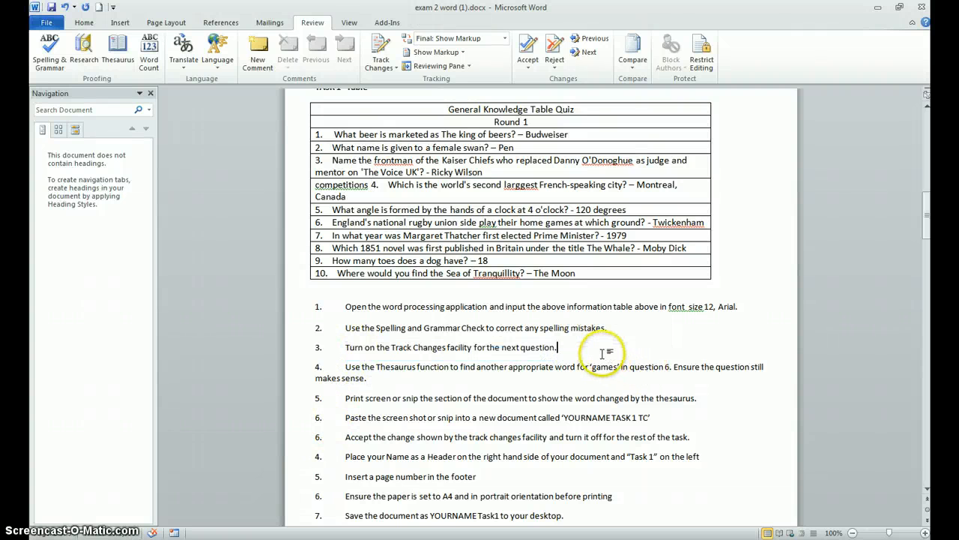
Step: Close Document1 without saving its changes
{"action": "left_click", "coordinate": [279, 538]}
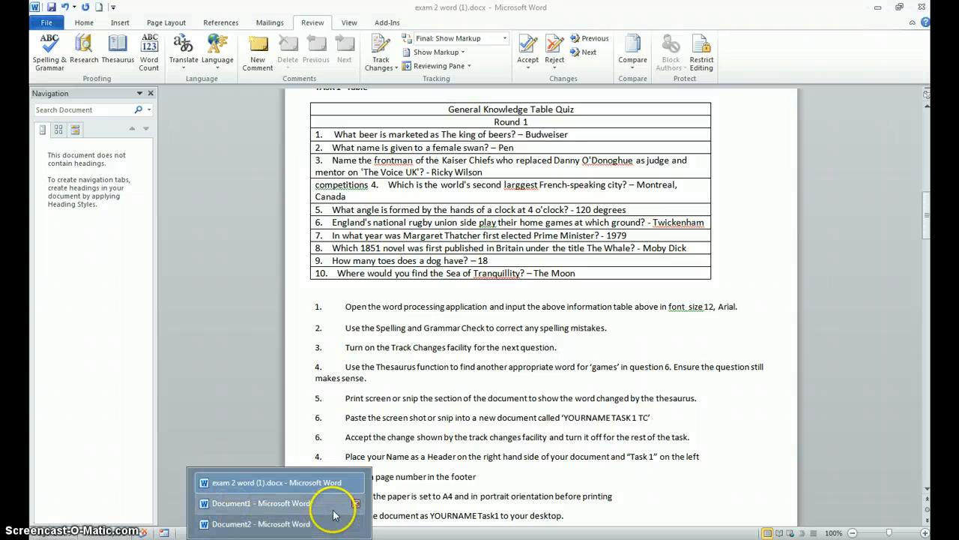
{"action": "left_click", "coordinate": [356, 506]}
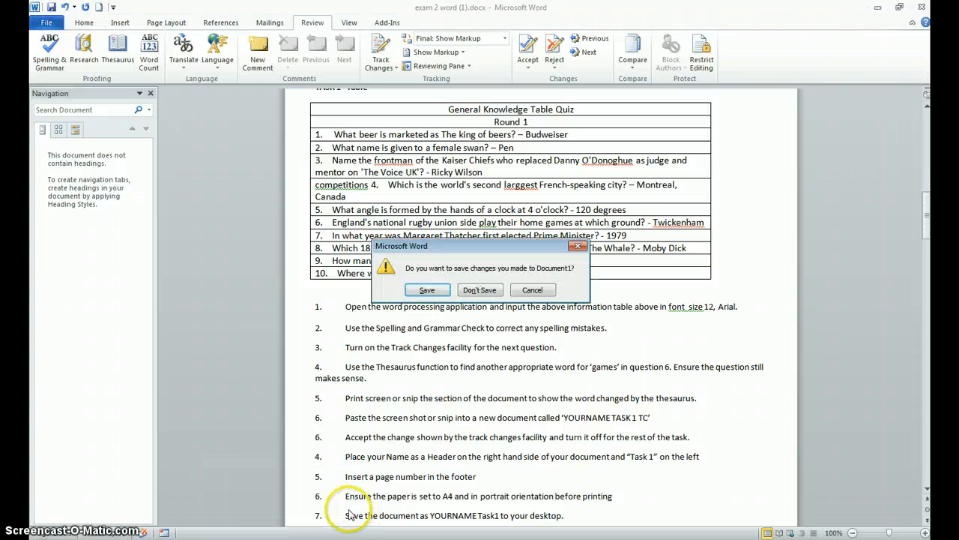
{"action": "left_click", "coordinate": [485, 287]}
Step: Return to Document2 and turn on Track Changes
{"action": "left_click", "coordinate": [279, 534]}
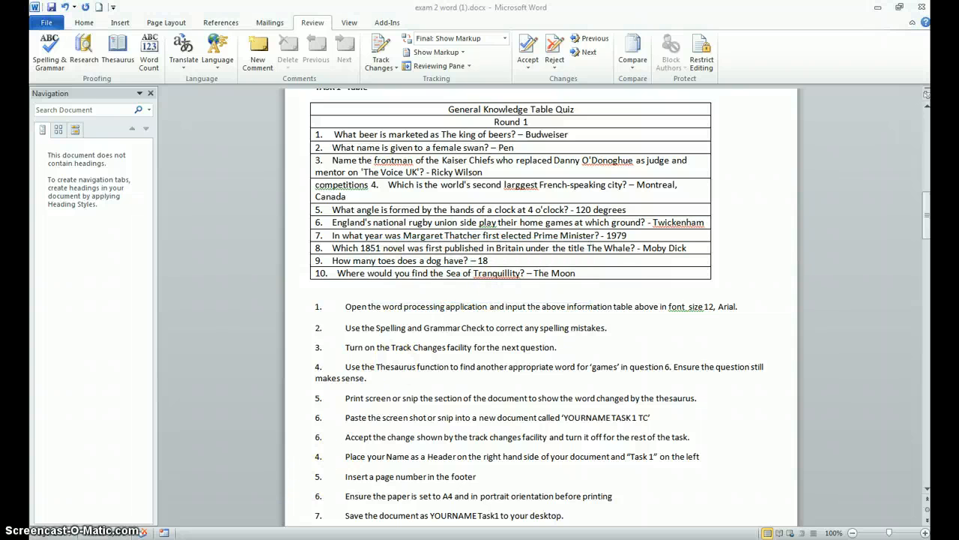
{"action": "left_click", "coordinate": [291, 519]}
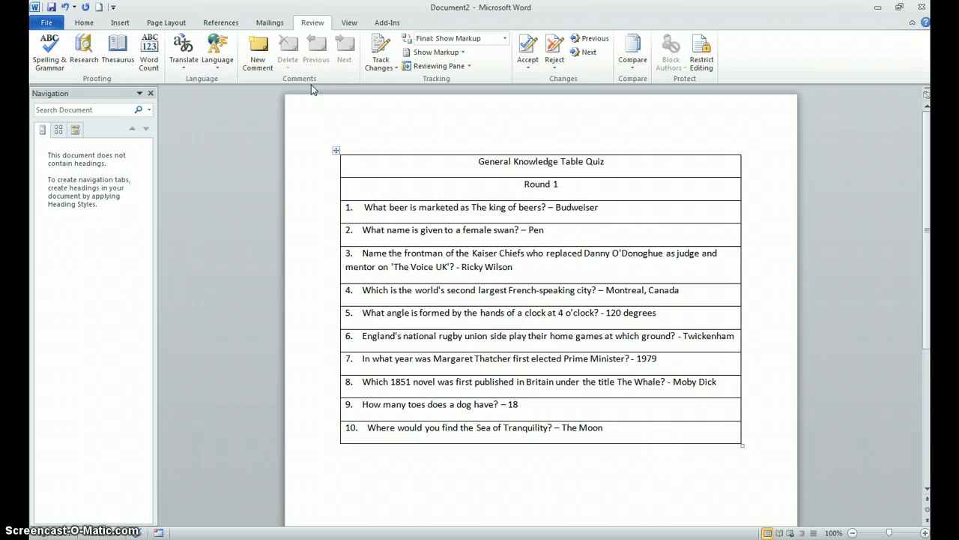
{"action": "left_click", "coordinate": [381, 47]}
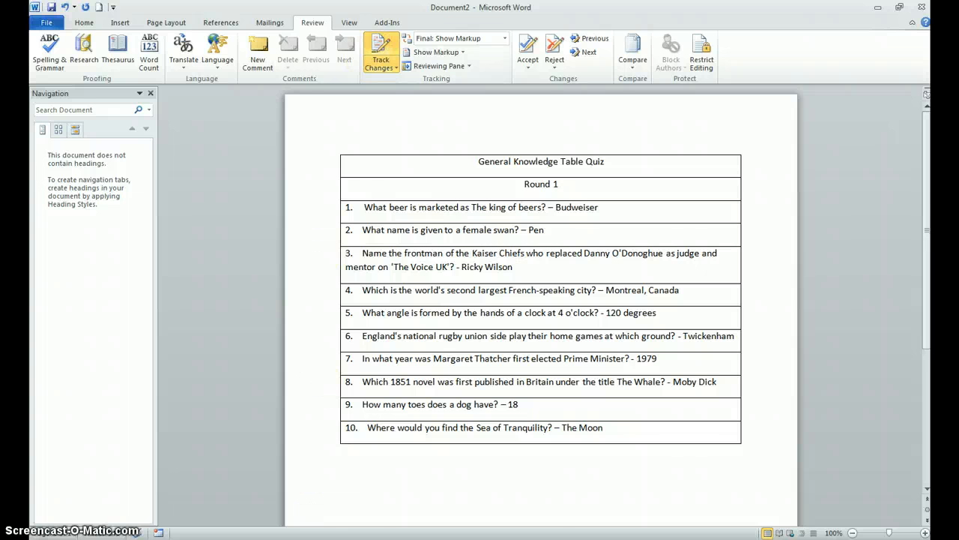
Step: Read instruction 4 about the Thesaurus in exam 2 word (1).docx and return to Document2
{"action": "left_click", "coordinate": [279, 539]}
{"action": "left_click", "coordinate": [244, 504]}
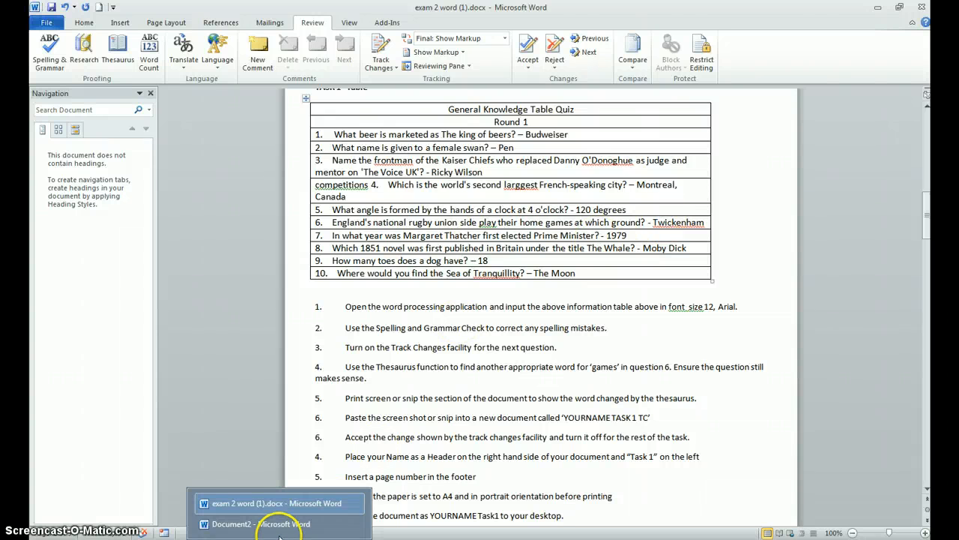
{"action": "left_click", "coordinate": [280, 525]}
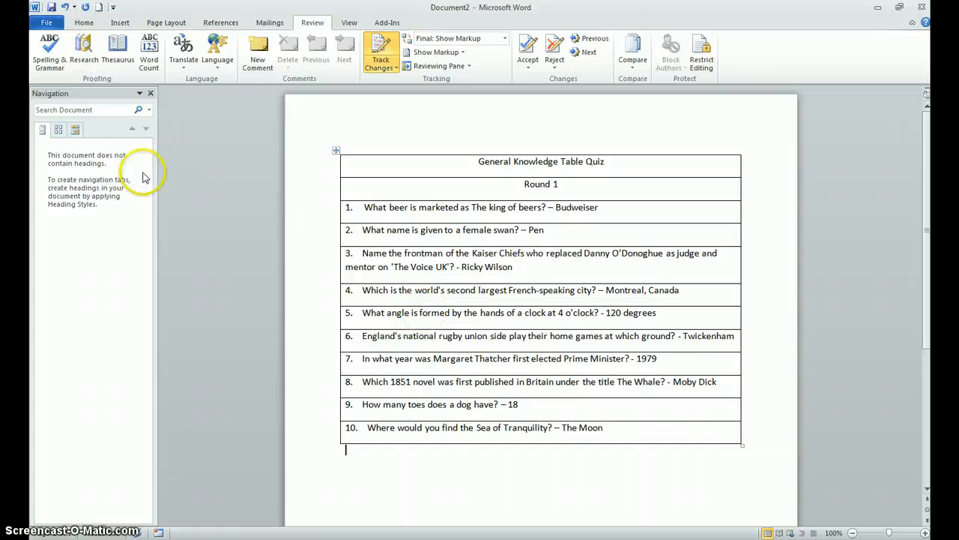
Step: Look up "games" in the Thesaurus and insert its synonym "competitions" below the quiz table
{"action": "left_click", "coordinate": [123, 57]}
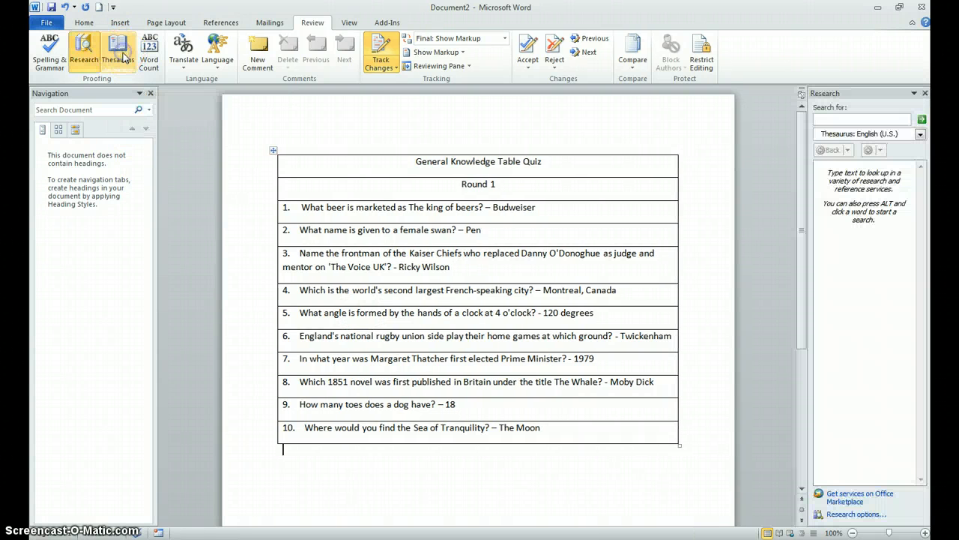
{"action": "left_click", "coordinate": [826, 118]}
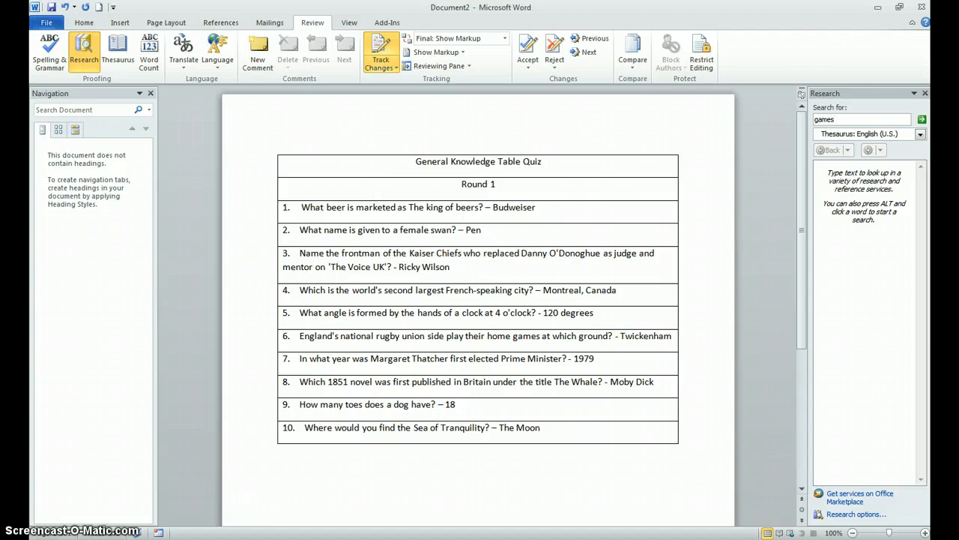
{"action": "key", "text": "Return"}
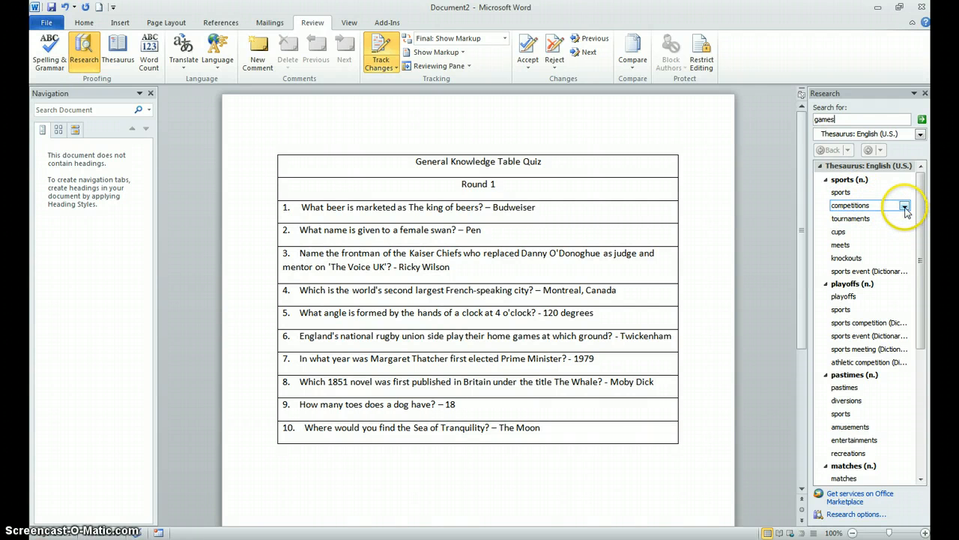
{"action": "left_click", "coordinate": [904, 208]}
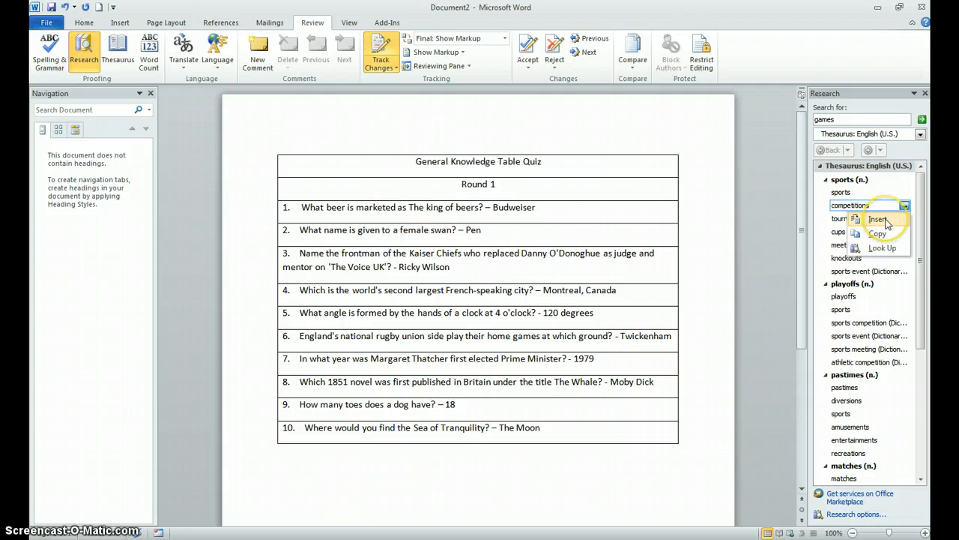
{"action": "left_click", "coordinate": [877, 219]}
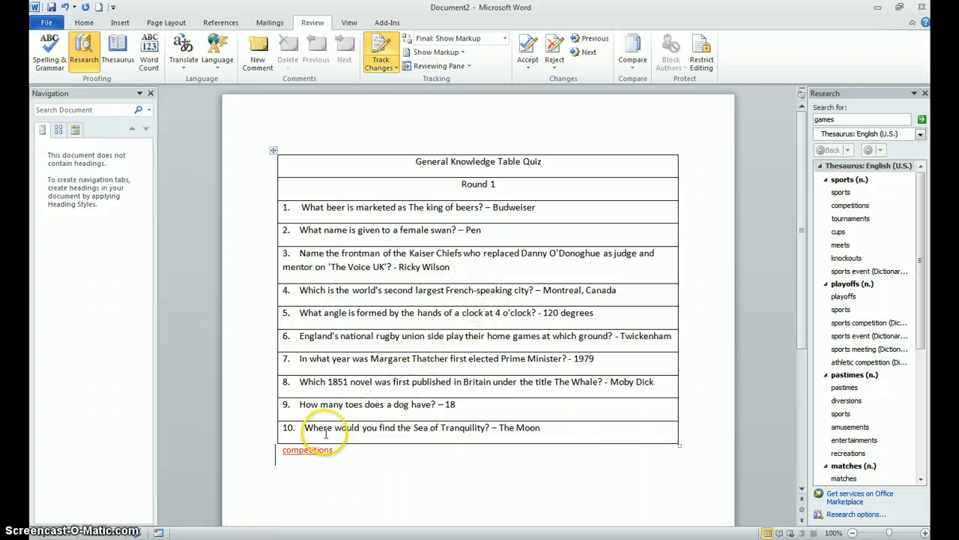
Step: Replace "games" in question 6 with the Thesaurus synonym "competitions" and delete the stray "competitions" below the table
{"action": "left_click", "coordinate": [320, 456]}
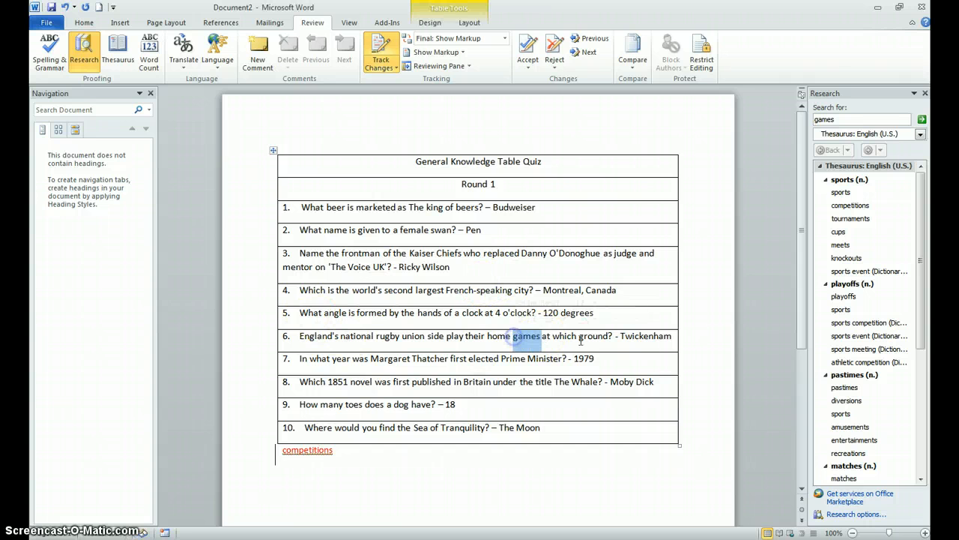
{"action": "left_click", "coordinate": [905, 205]}
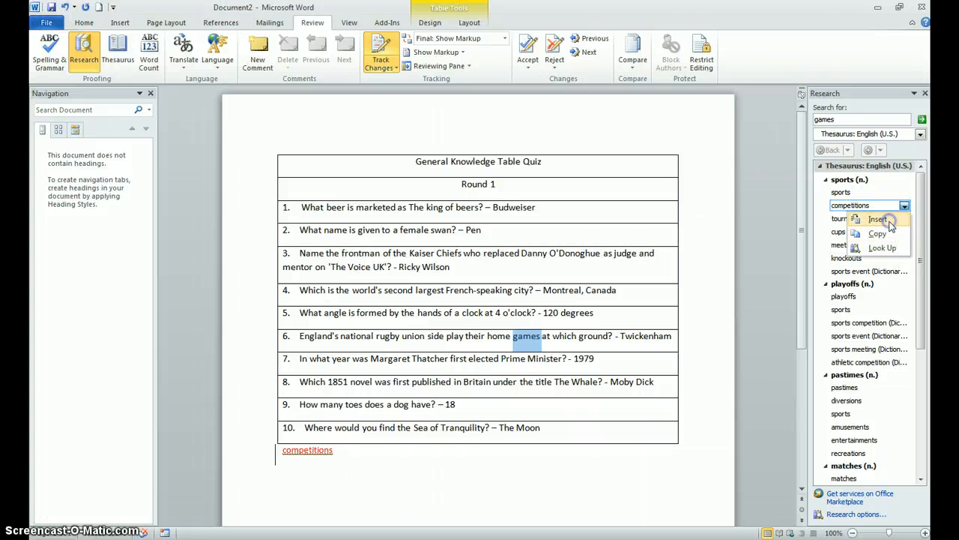
{"action": "left_click", "coordinate": [879, 219]}
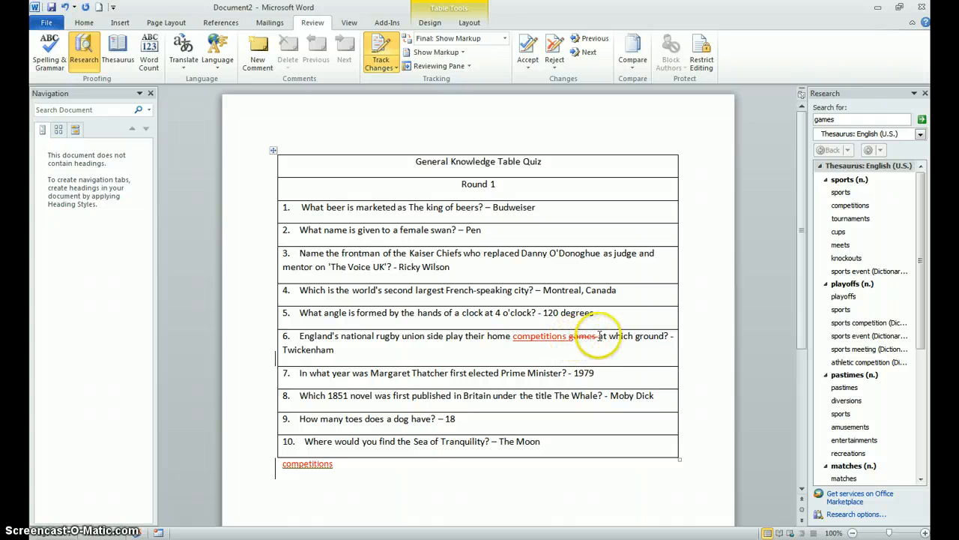
{"action": "left_click_drag", "start_coordinate": [332, 464], "coordinate": [284, 461]}
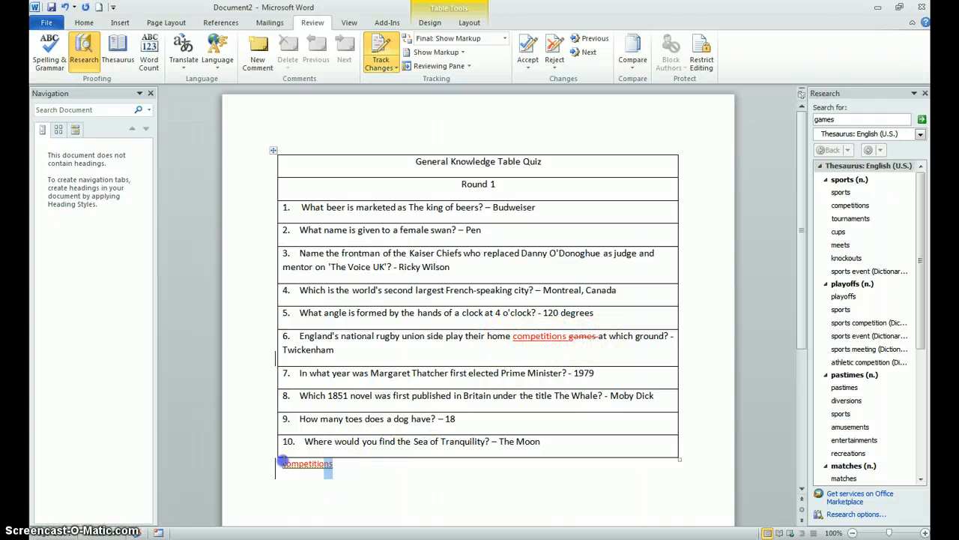
{"action": "key", "text": "Delete"}
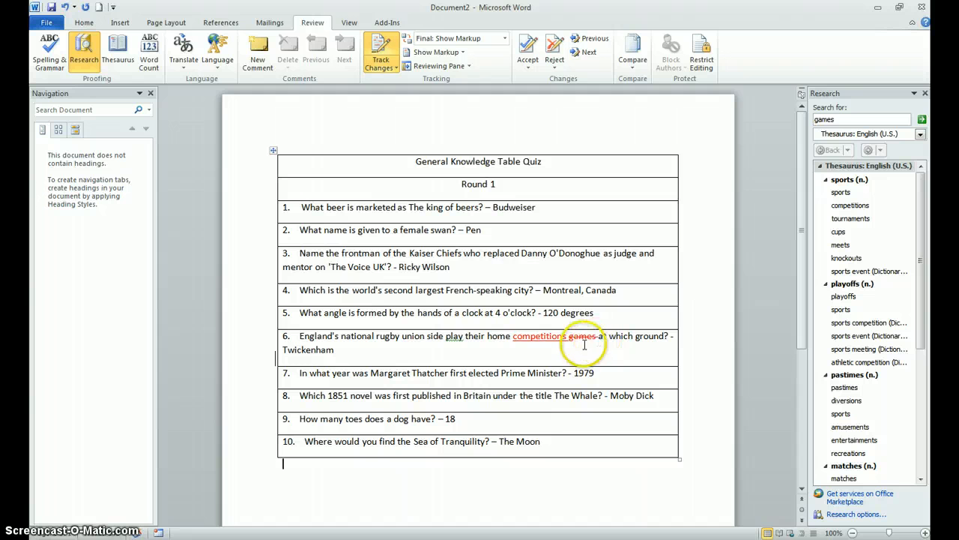
Step: Switch to exam 2 word (1).docx to read the instruction that follows the Thesaurus task
{"action": "left_click", "coordinate": [275, 532]}
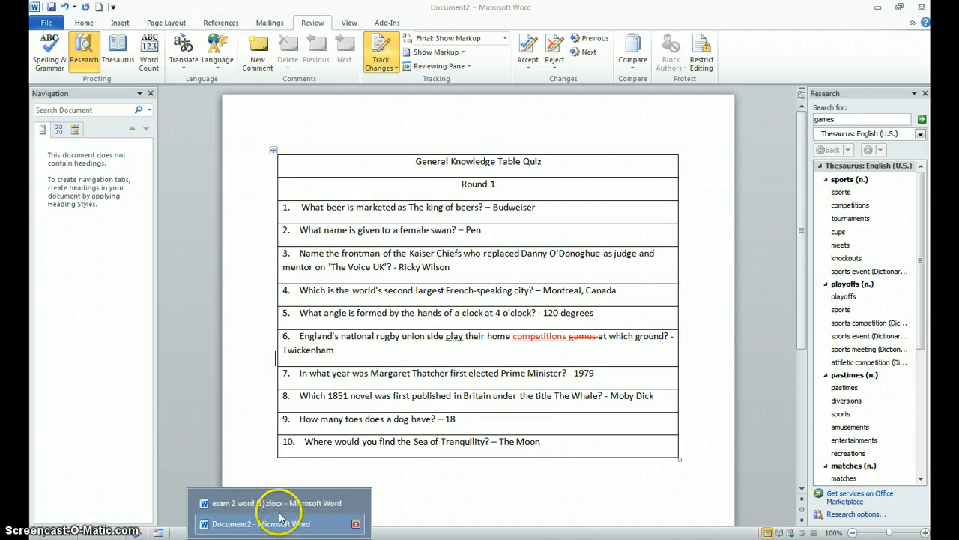
{"action": "left_click", "coordinate": [278, 509]}
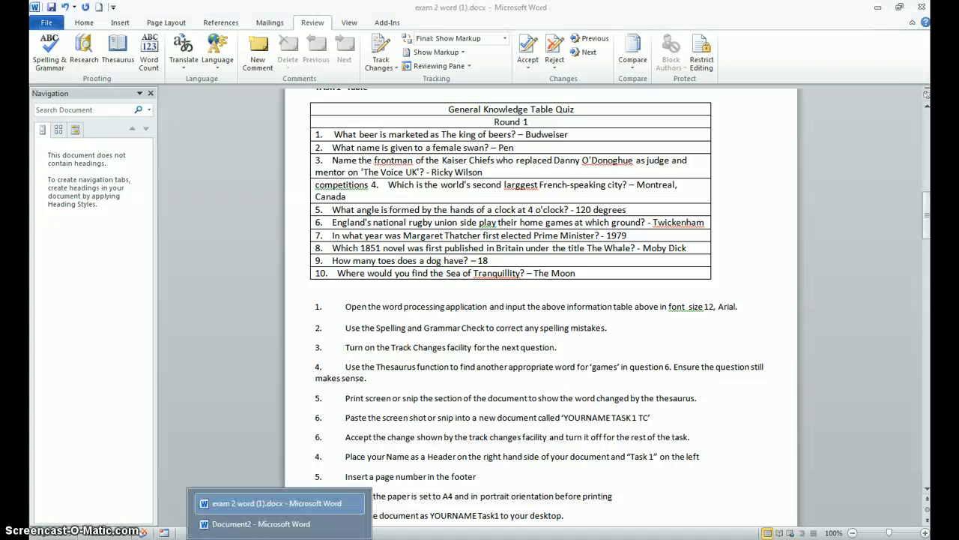
Step: Return to Document2 and capture the tracked change in question 6 of the quiz table with the Snipping Tool
{"action": "left_click", "coordinate": [270, 517]}
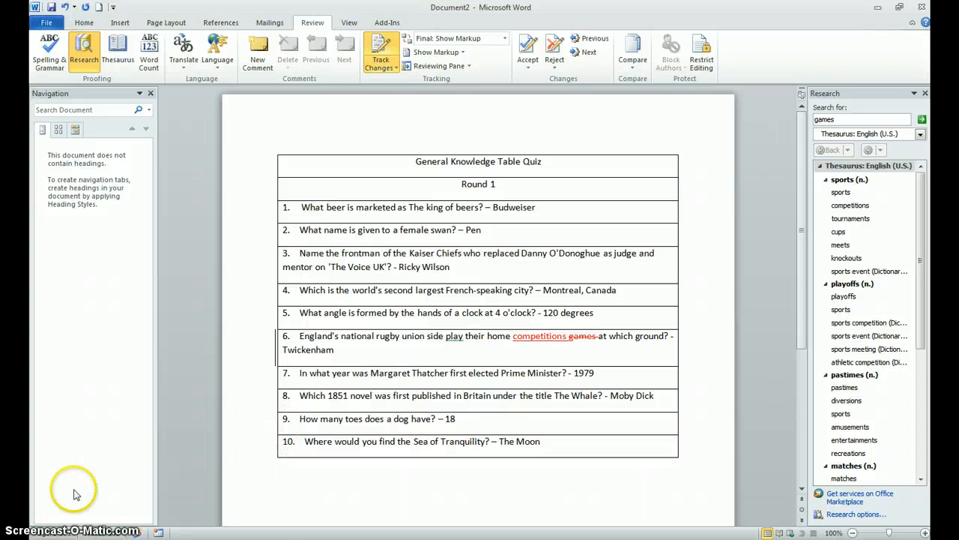
{"action": "left_click", "coordinate": [19, 530]}
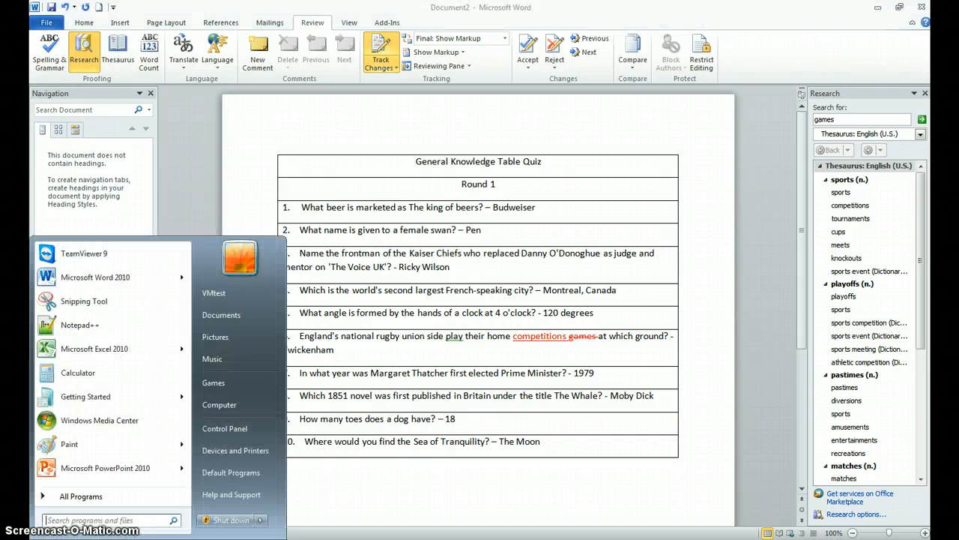
{"action": "left_click", "coordinate": [103, 302]}
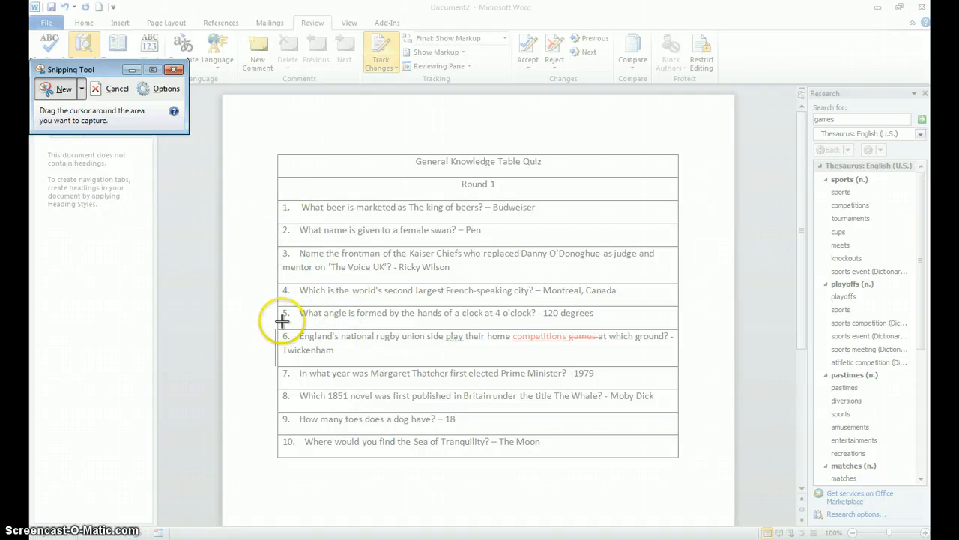
{"action": "left_click_drag", "start_coordinate": [280, 324], "coordinate": [685, 372]}
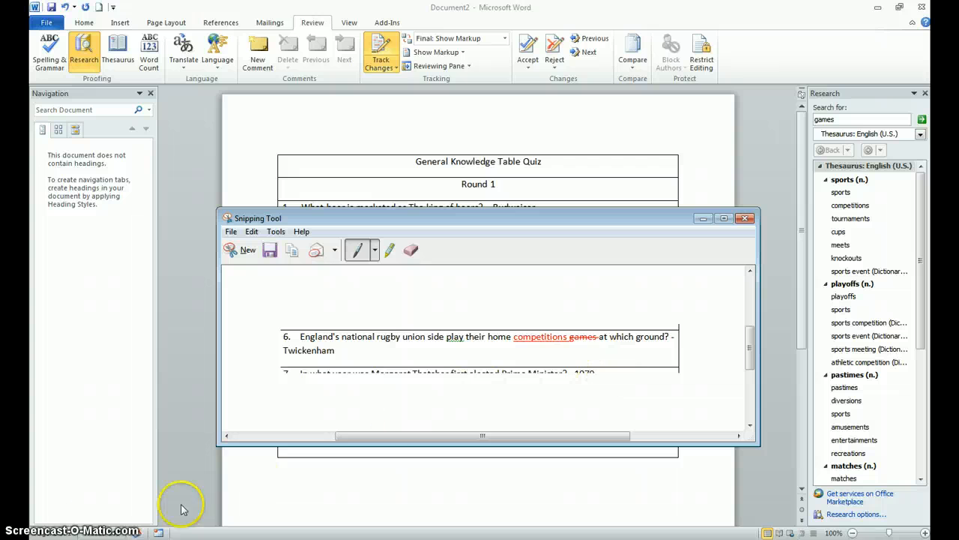
Step: Create a new blank Word document and paste the snip of question 6 into it
{"action": "left_click", "coordinate": [51, 529]}
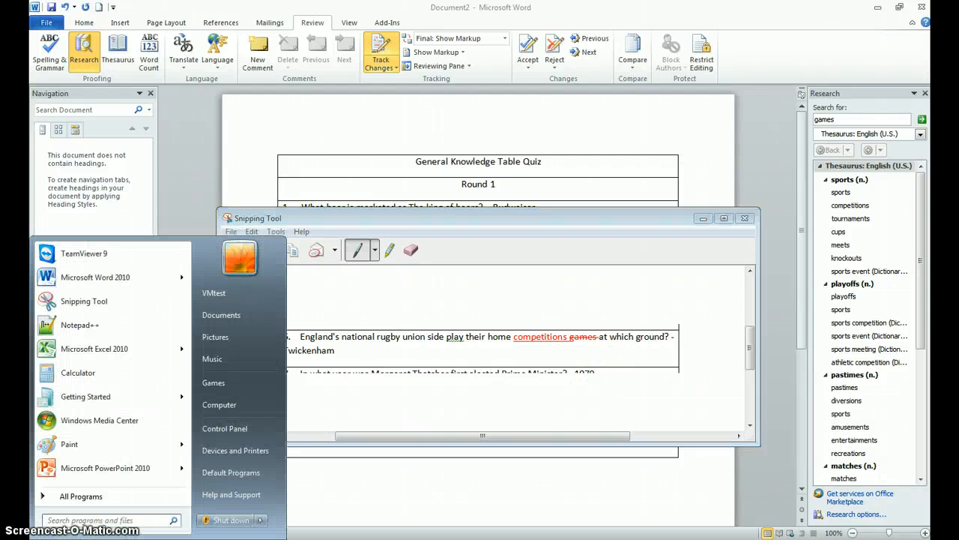
{"action": "left_click", "coordinate": [276, 538]}
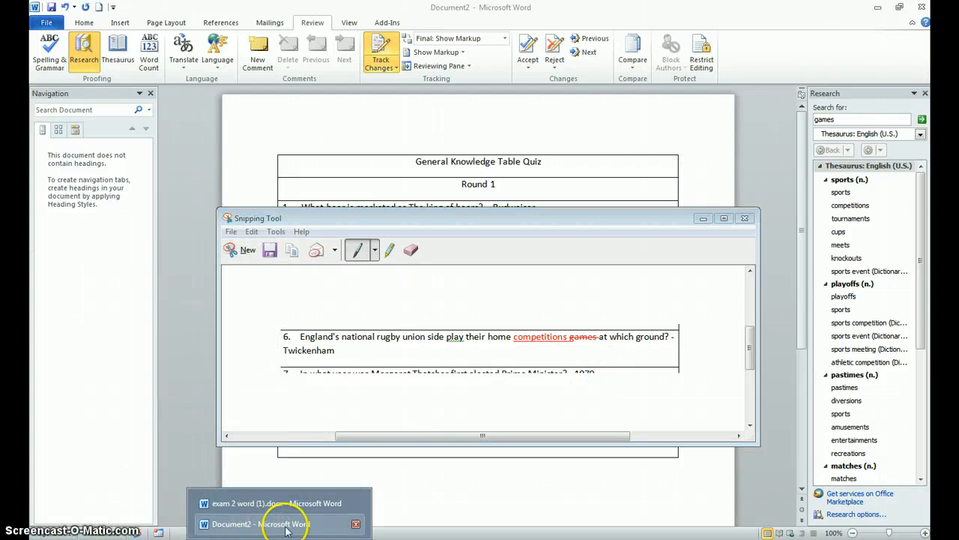
{"action": "left_click", "coordinate": [55, 27]}
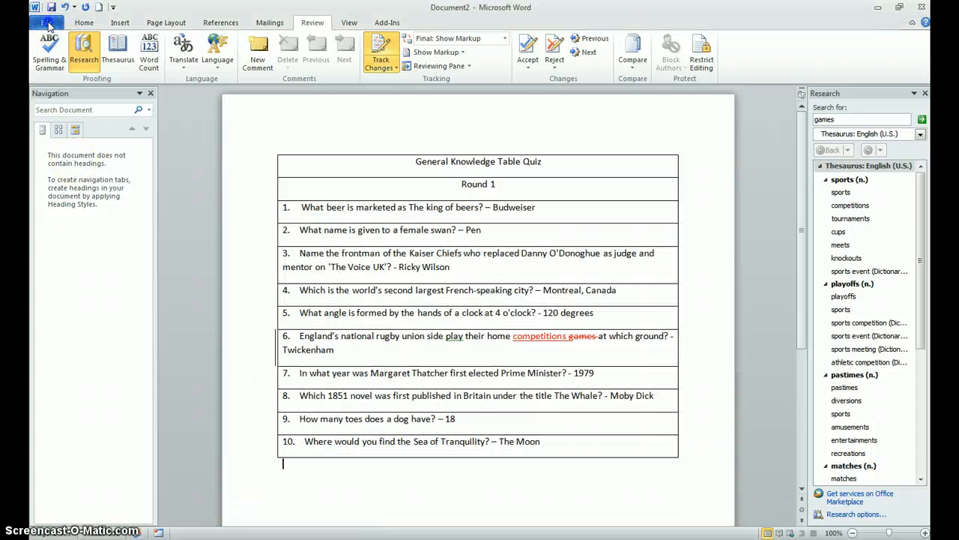
{"action": "left_click", "coordinate": [48, 26]}
{"action": "left_click", "coordinate": [62, 162]}
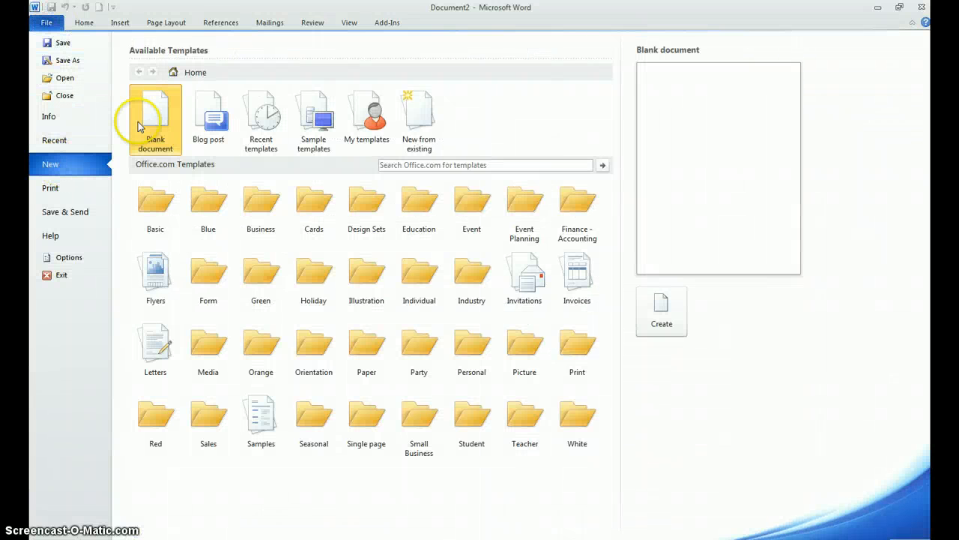
{"action": "left_click", "coordinate": [658, 311]}
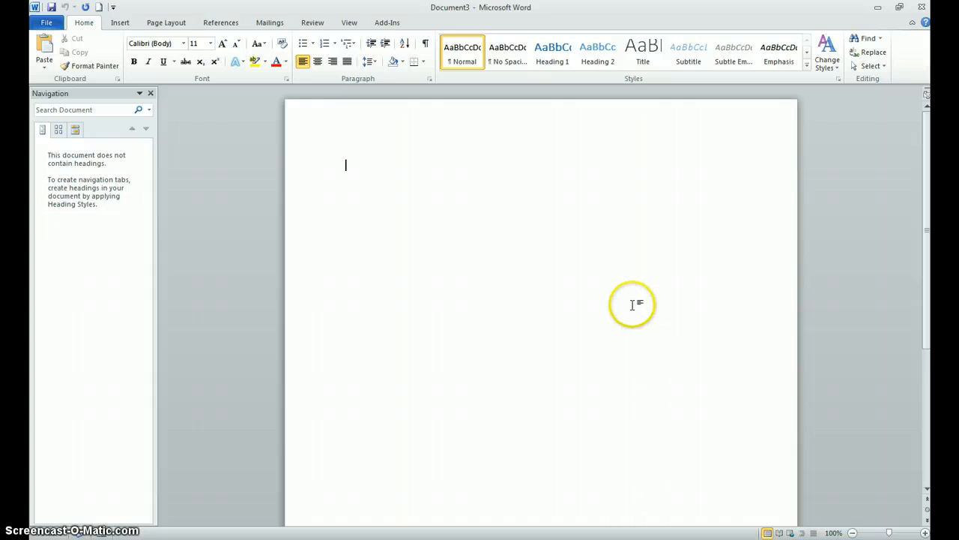
{"action": "key", "text": "ctrl+v"}
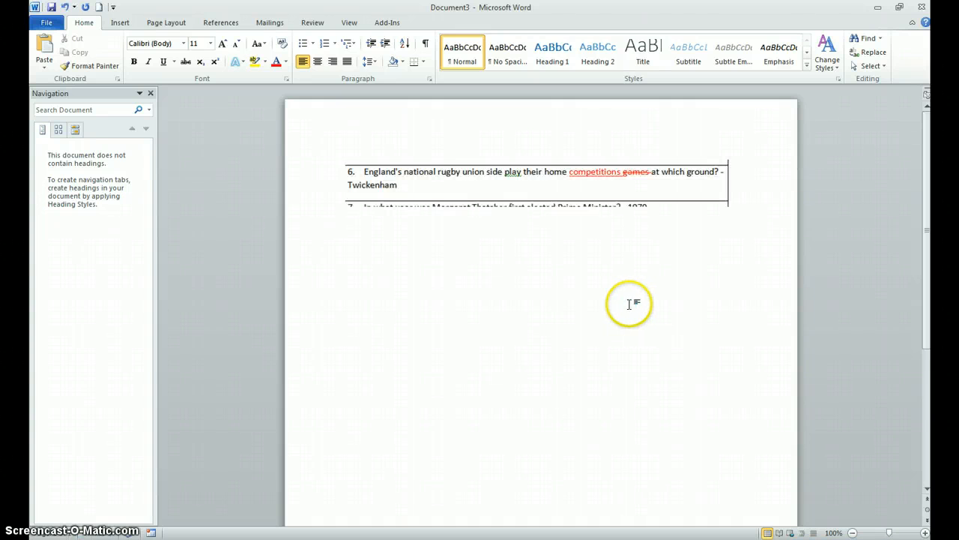
Step: Save the snip document to the Desktop, named "Task1" plus the student's first name plus "TC", and close it
{"action": "left_click", "coordinate": [45, 23]}
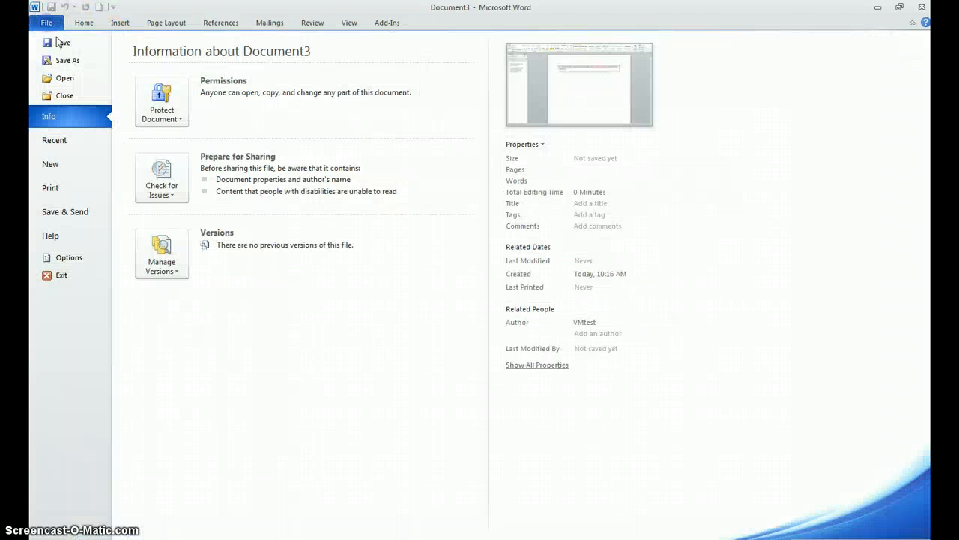
{"action": "left_click", "coordinate": [64, 62]}
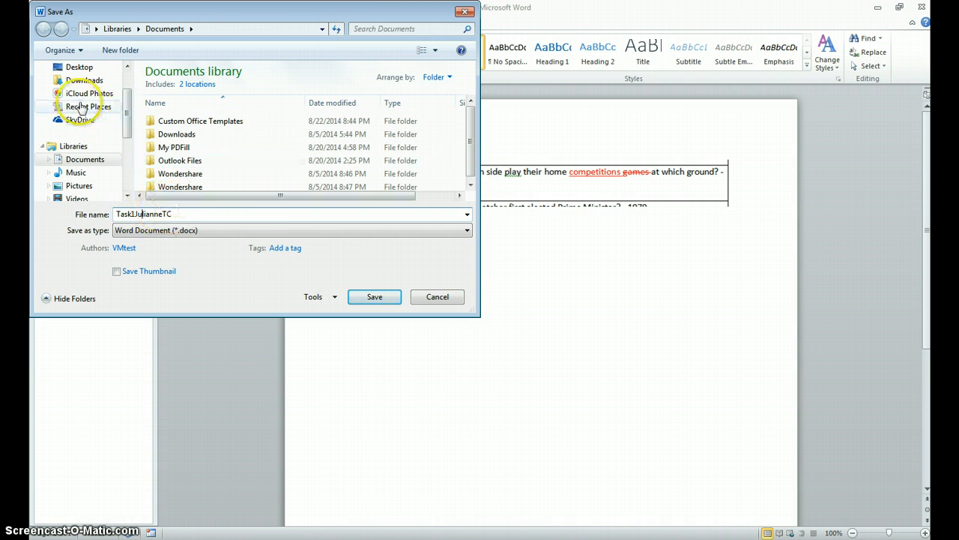
{"action": "left_click", "coordinate": [82, 69]}
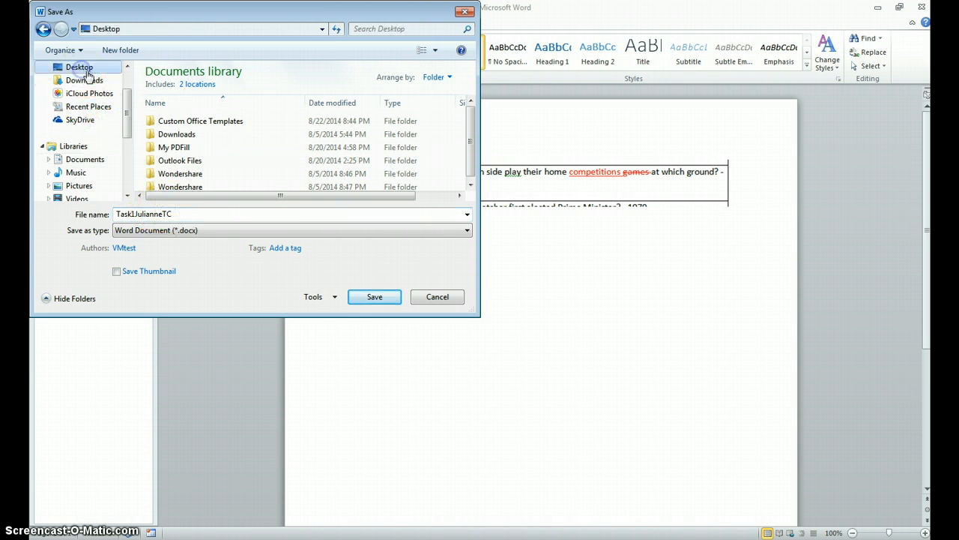
{"action": "left_click", "coordinate": [368, 297]}
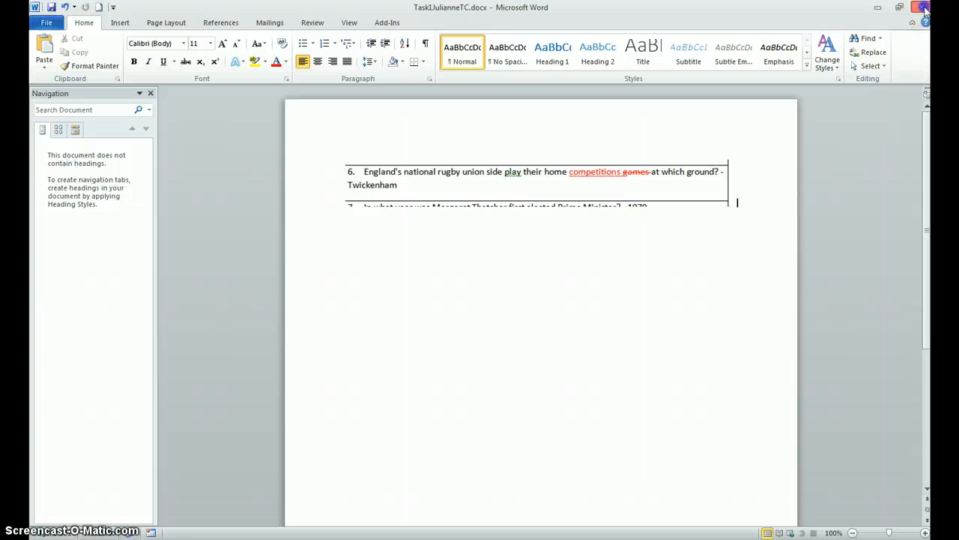
{"action": "left_click", "coordinate": [925, 9]}
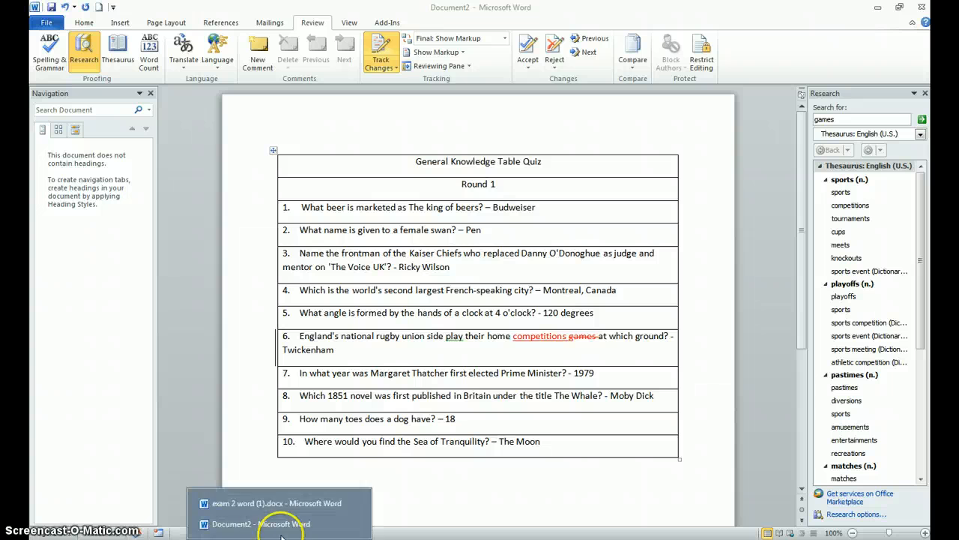
Step: Read the instruction about accepting the tracked change in exam 2 word (1).docx and return to Document2
{"action": "left_click", "coordinate": [268, 523]}
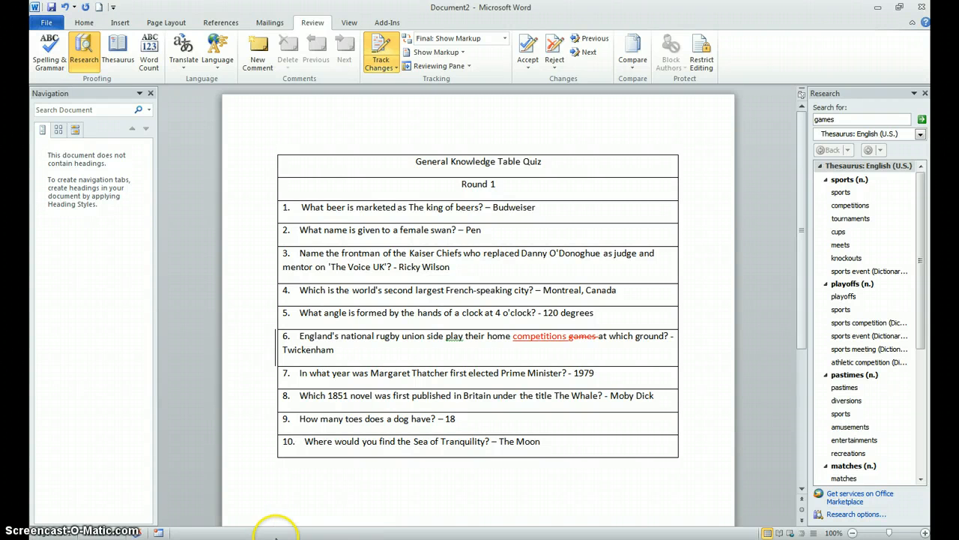
{"action": "mouse_move", "coordinate": [255, 528]}
{"action": "left_click", "coordinate": [253, 502]}
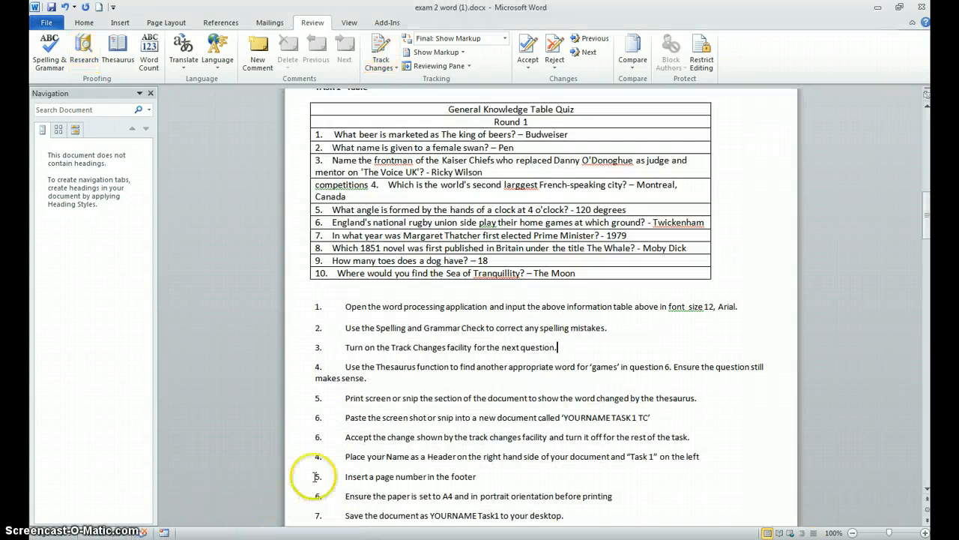
{"action": "scroll", "coordinate": [352, 435], "scroll_direction": "down", "scroll_amount": 2}
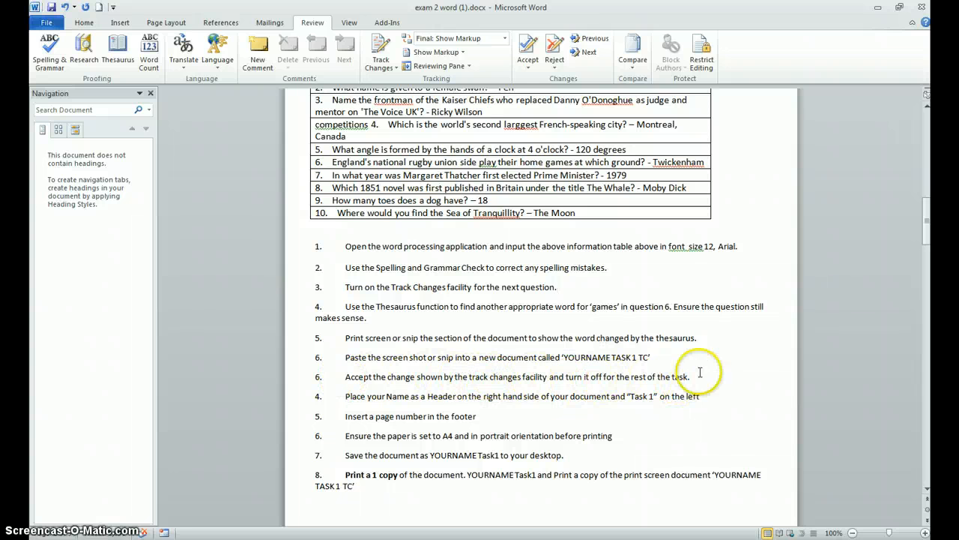
{"action": "scroll", "coordinate": [530, 313], "scroll_direction": "up", "scroll_amount": 3}
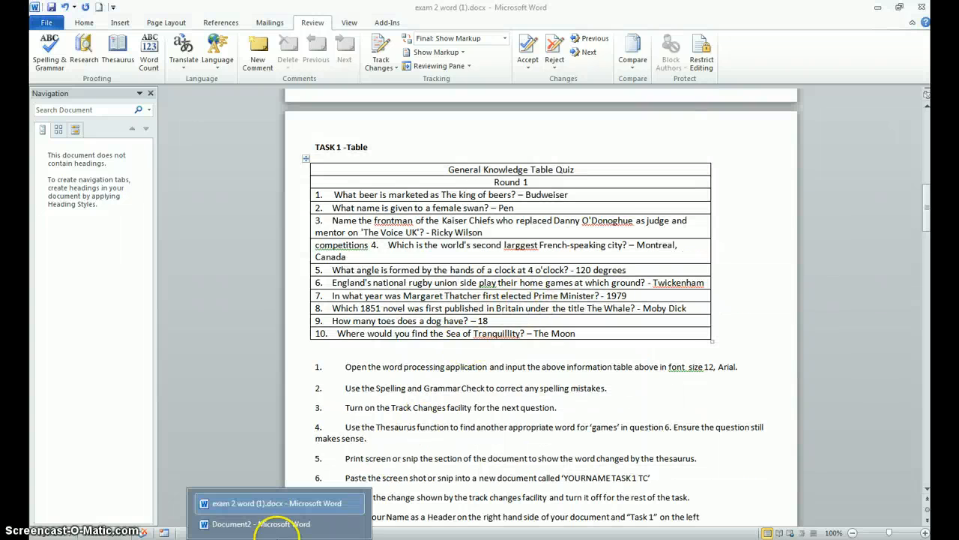
{"action": "left_click", "coordinate": [260, 522]}
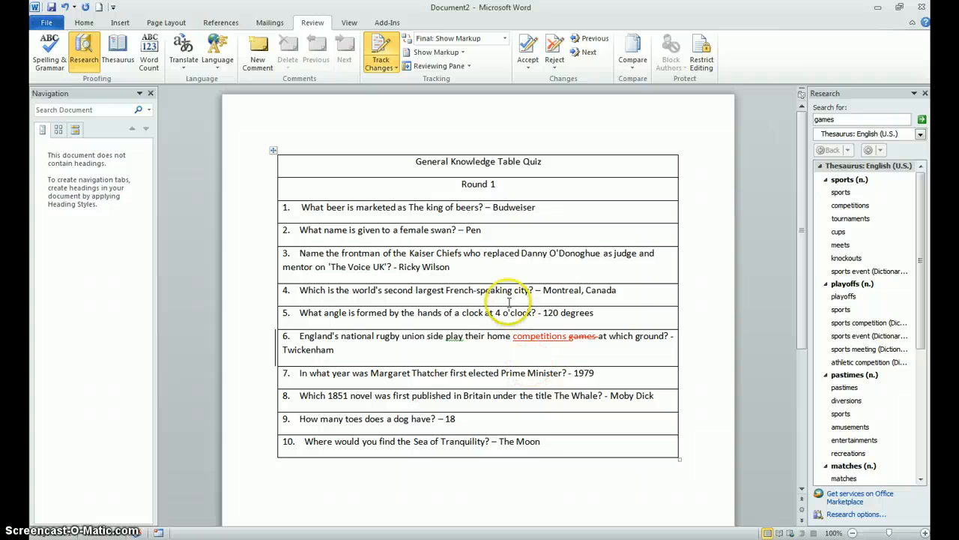
Step: Accept all tracked changes in the quiz document and turn off Track Changes
{"action": "left_click", "coordinate": [527, 49]}
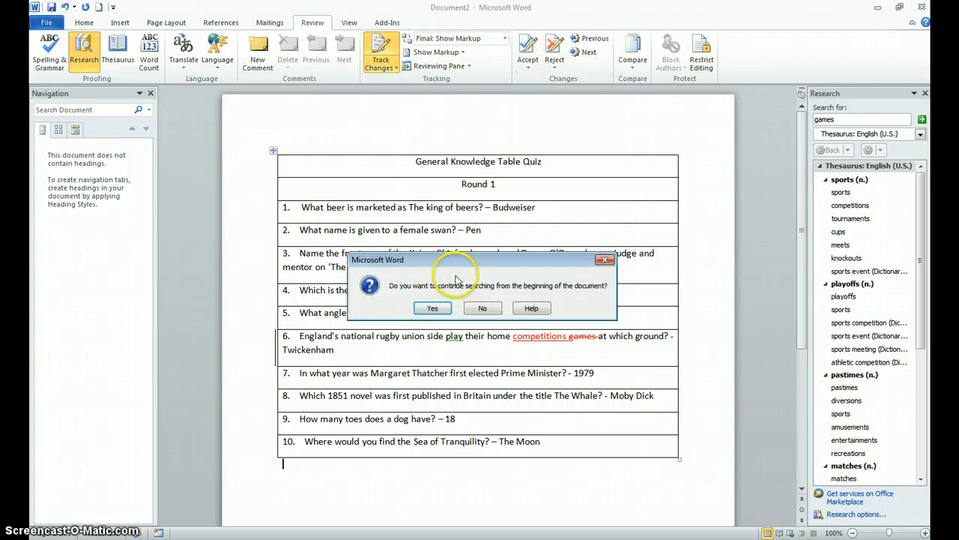
{"action": "left_click", "coordinate": [432, 308]}
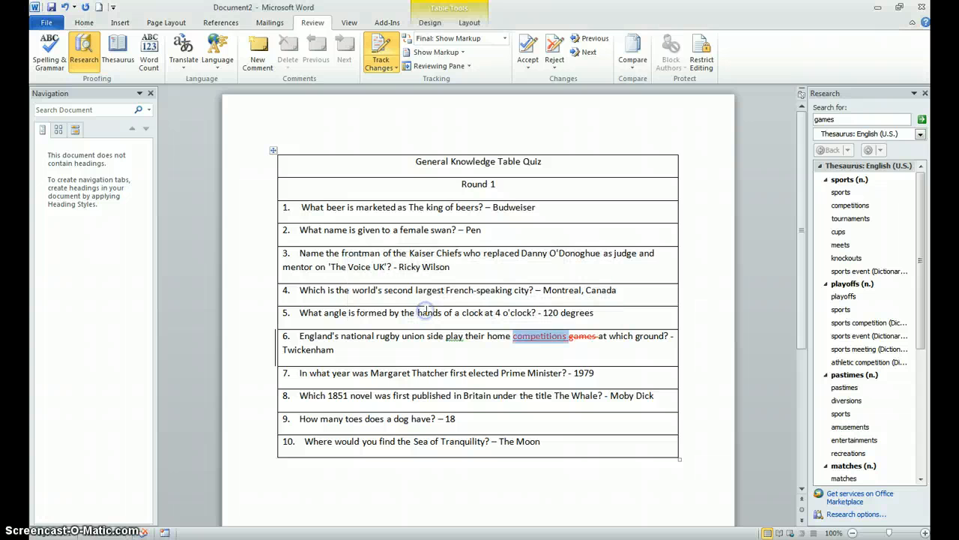
{"action": "left_click", "coordinate": [527, 50]}
{"action": "left_click", "coordinate": [528, 64]}
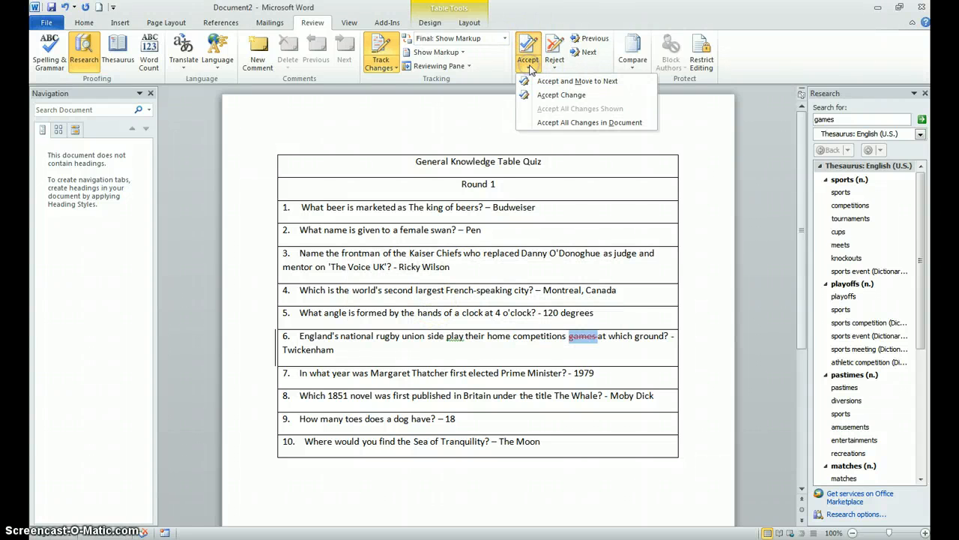
{"action": "left_click", "coordinate": [547, 82]}
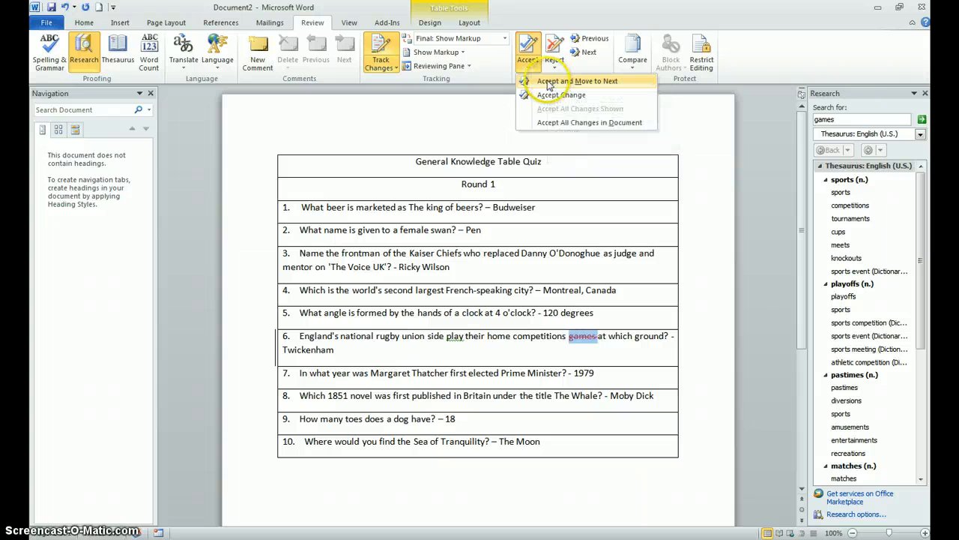
{"action": "left_click", "coordinate": [574, 122]}
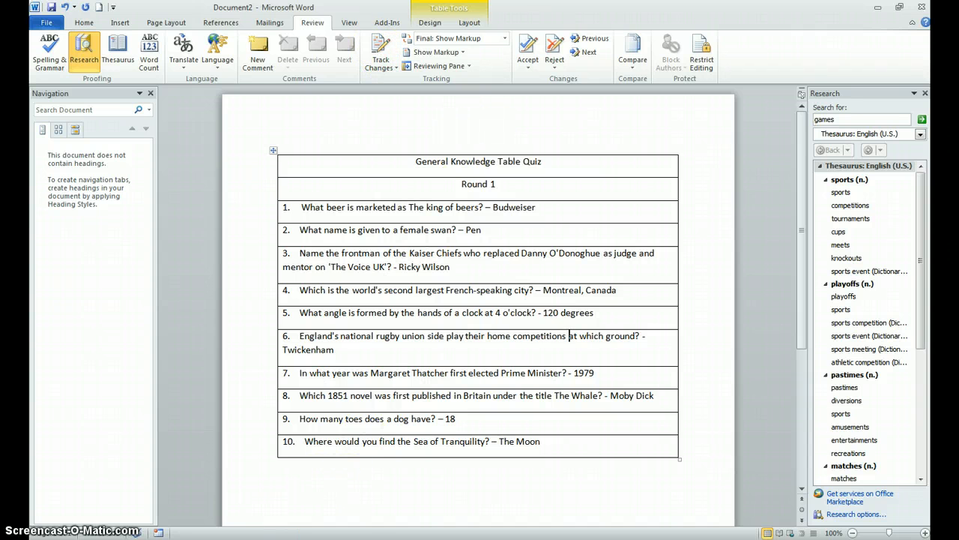
Step: Read the header, footer and page setup instructions in exam 2 word (1).docx and return to Document2
{"action": "mouse_move", "coordinate": [258, 524]}
{"action": "left_click", "coordinate": [258, 499]}
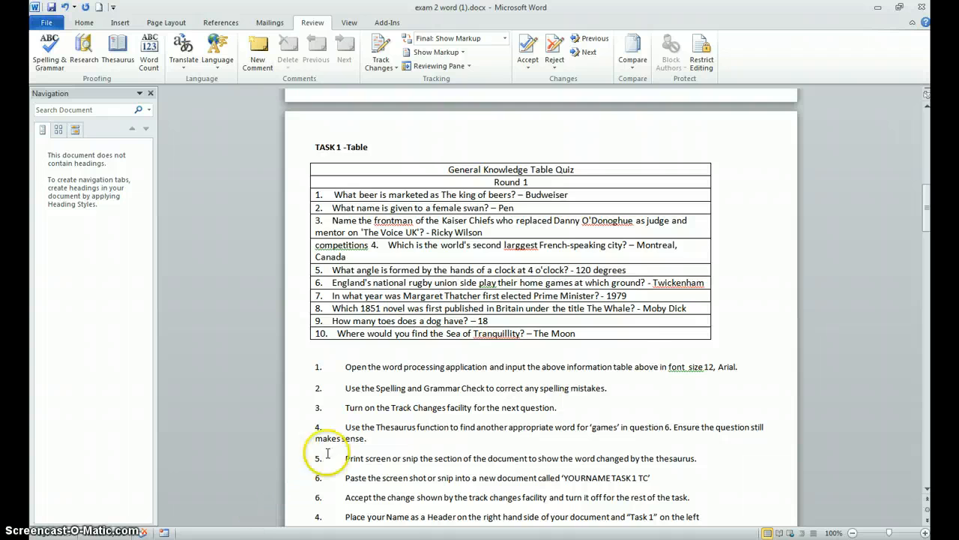
{"action": "scroll", "coordinate": [367, 442], "scroll_direction": "down", "scroll_amount": 3}
{"action": "scroll", "coordinate": [390, 448], "scroll_direction": "down", "scroll_amount": 1}
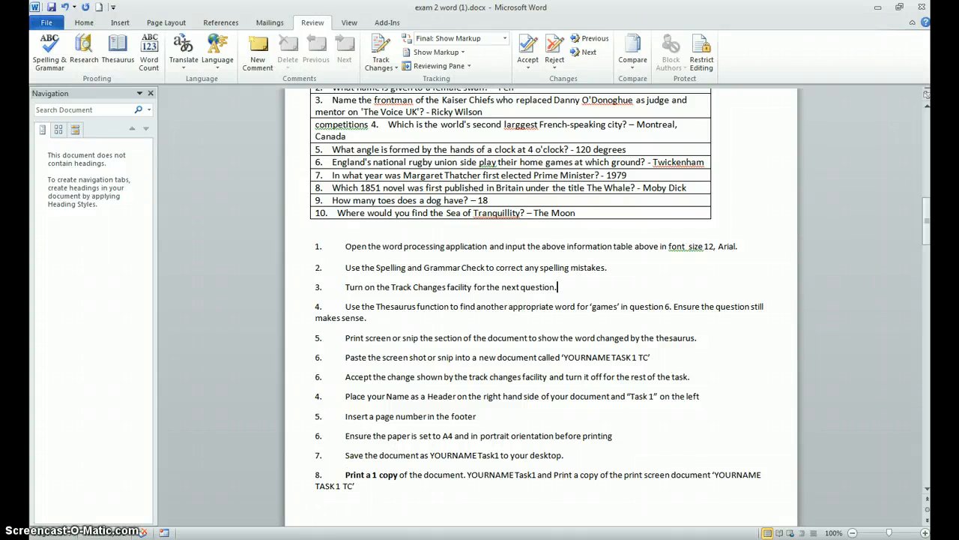
{"action": "left_click", "coordinate": [274, 520]}
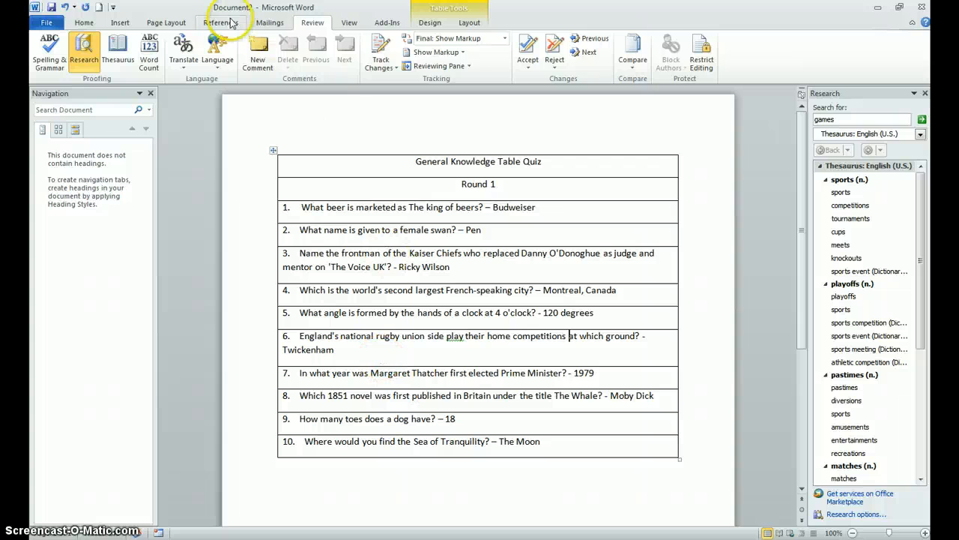
Step: Insert a Blank (Three Columns) header with "Task 1" on the left and the student's full name on the right
{"action": "left_click", "coordinate": [120, 23]}
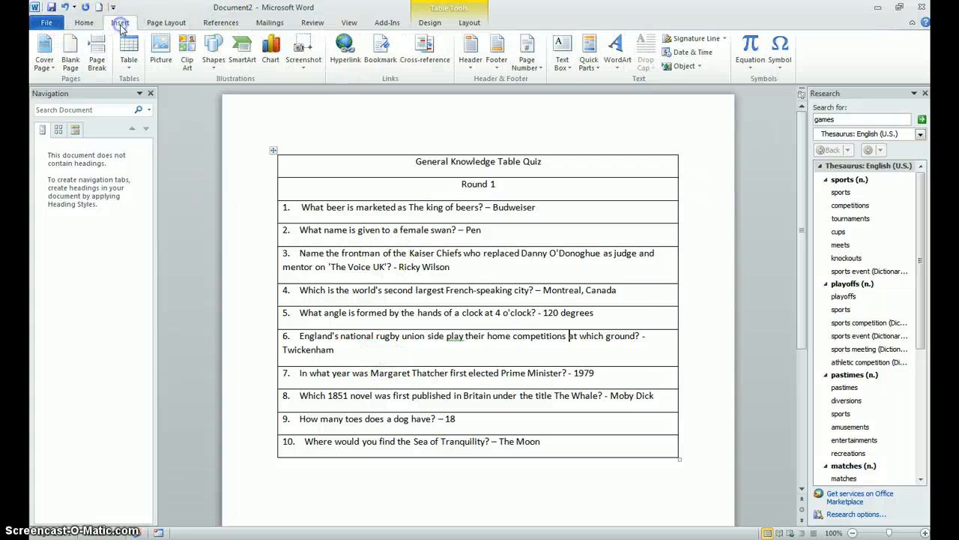
{"action": "left_click", "coordinate": [470, 66]}
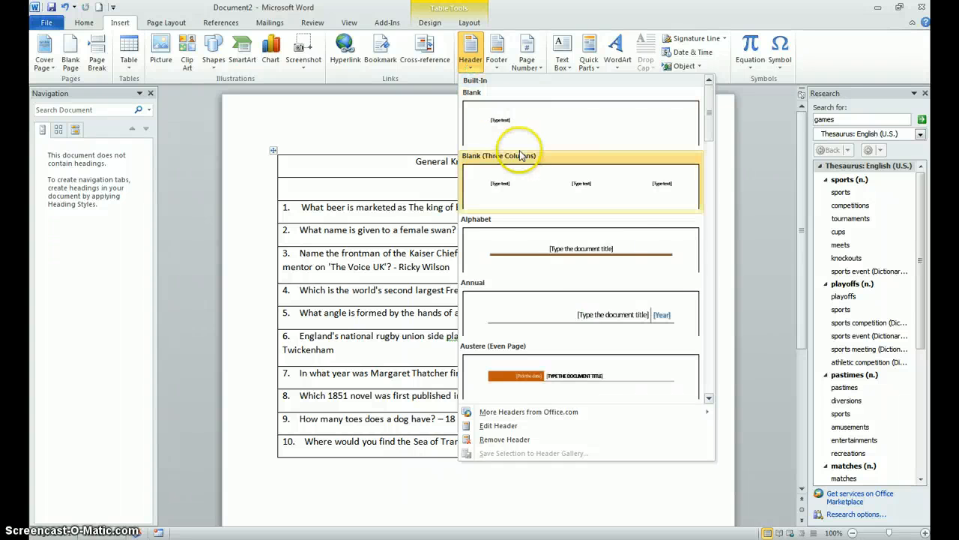
{"action": "left_click", "coordinate": [516, 184]}
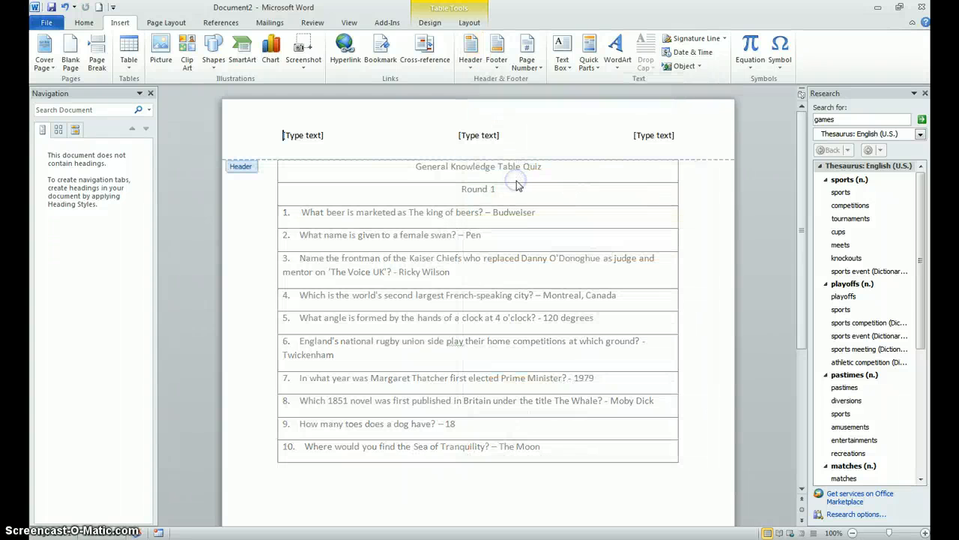
{"action": "left_click", "coordinate": [309, 134]}
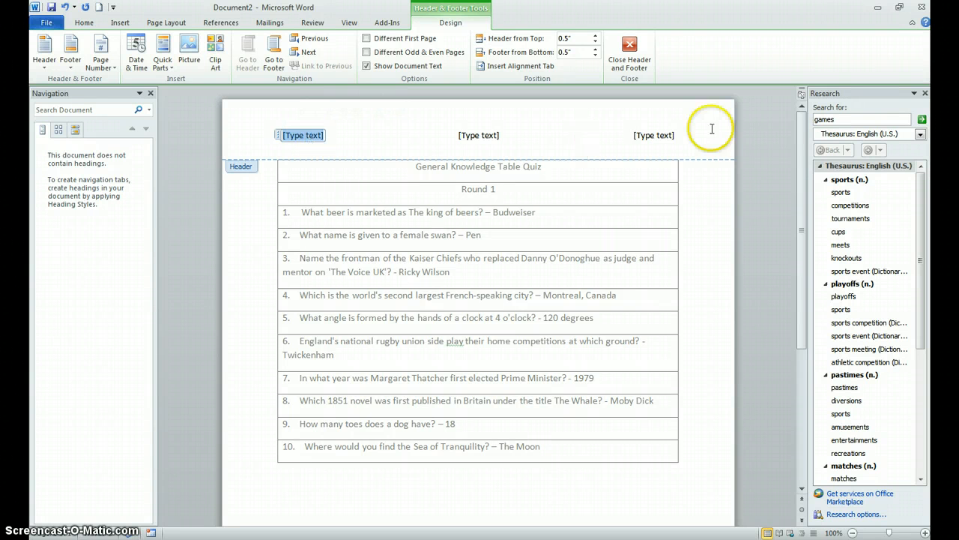
{"action": "left_click", "coordinate": [665, 137]}
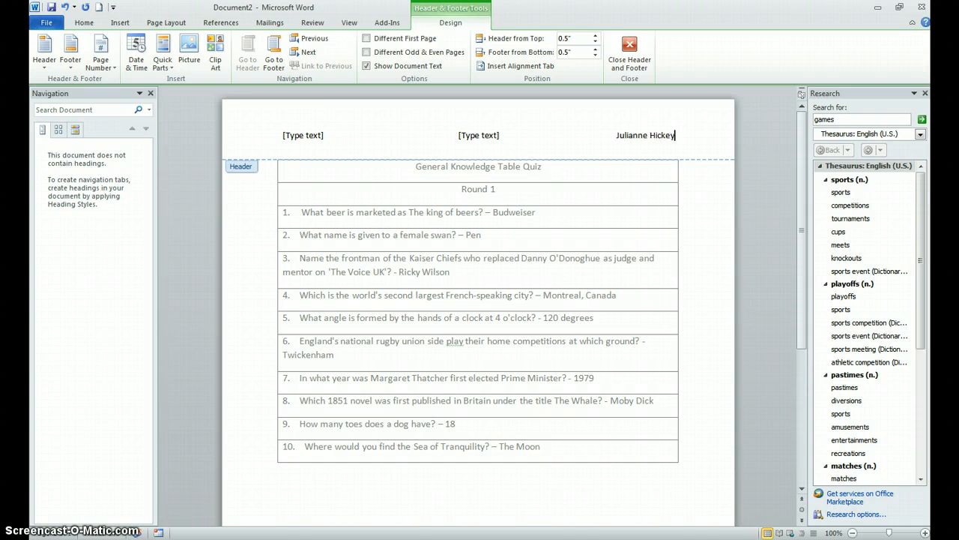
{"action": "left_click", "coordinate": [313, 137]}
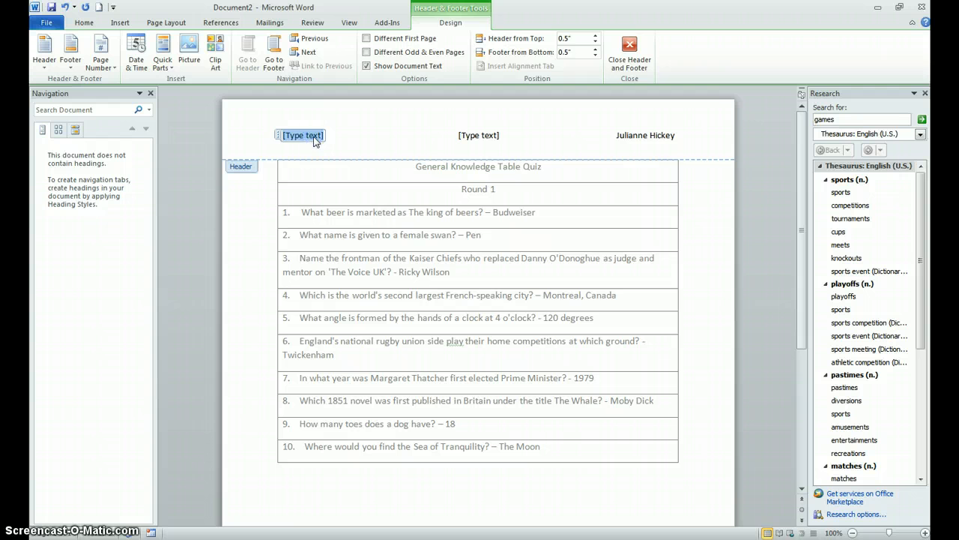
{"action": "type", "text": "Task 1"}
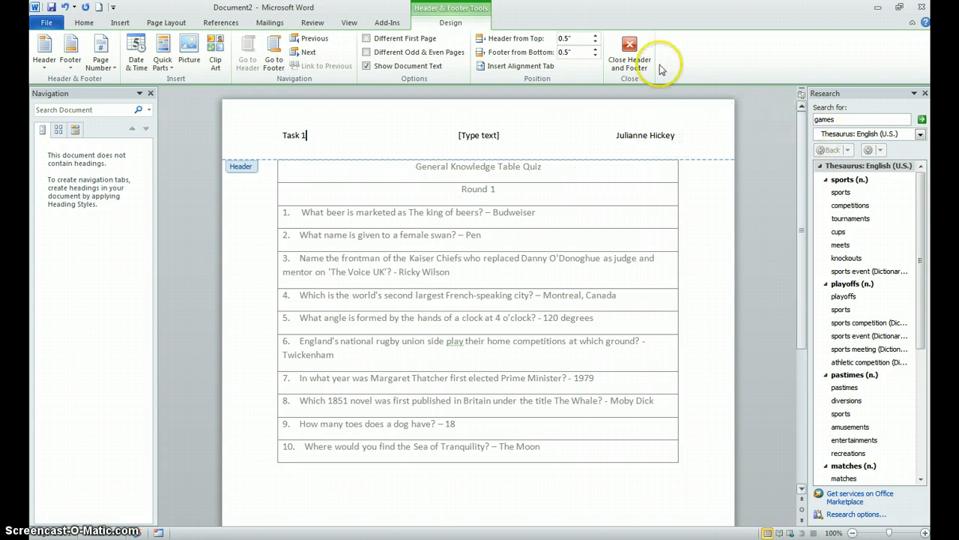
Step: Leave header editing and close the Research pane beside the quiz document
{"action": "left_click", "coordinate": [628, 51]}
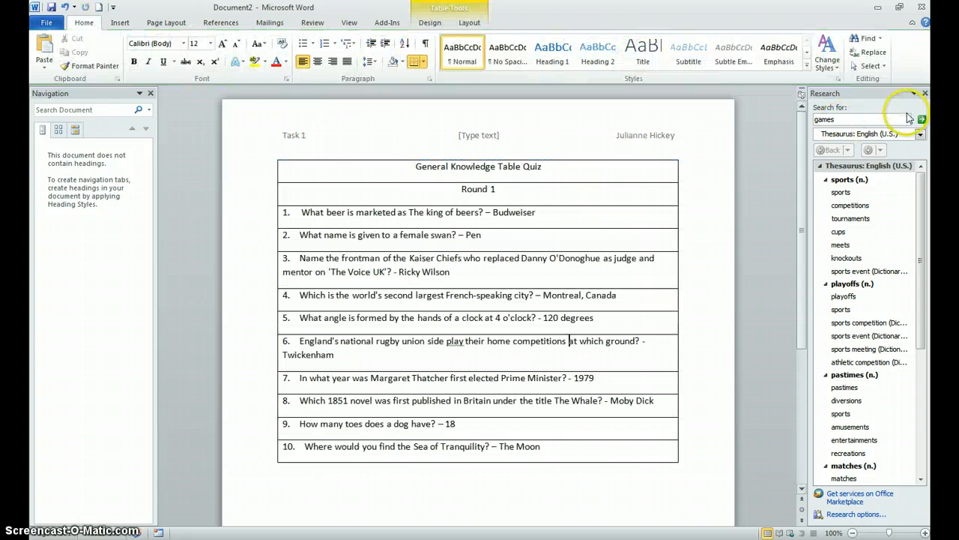
{"action": "left_click", "coordinate": [924, 93]}
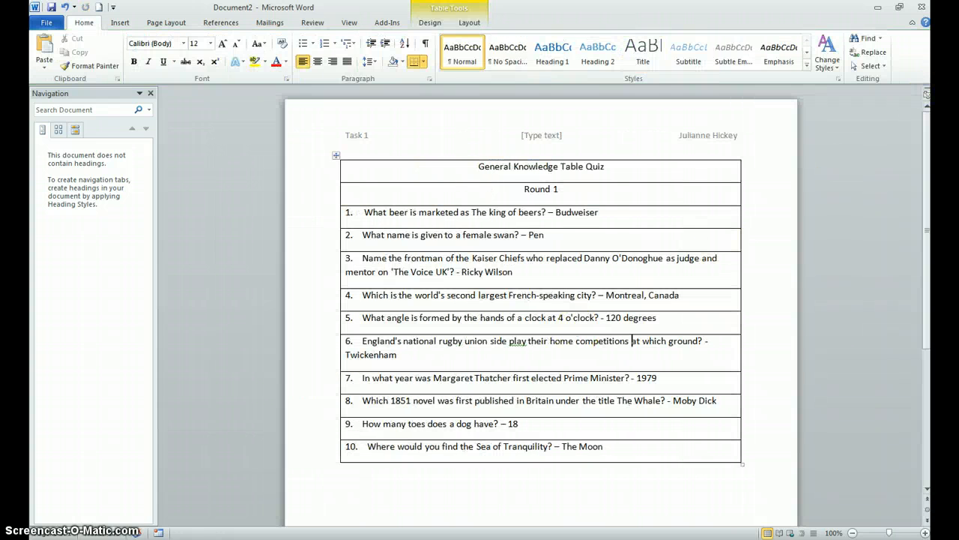
Step: Read the footer page number instruction in exam 2 word (1).docx and return to Document2
{"action": "left_click", "coordinate": [280, 539]}
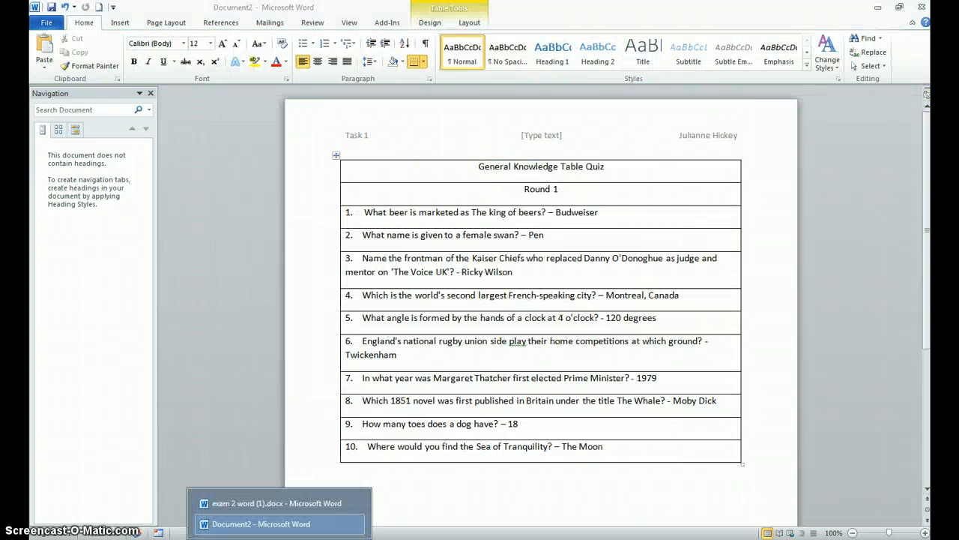
{"action": "left_click", "coordinate": [262, 504]}
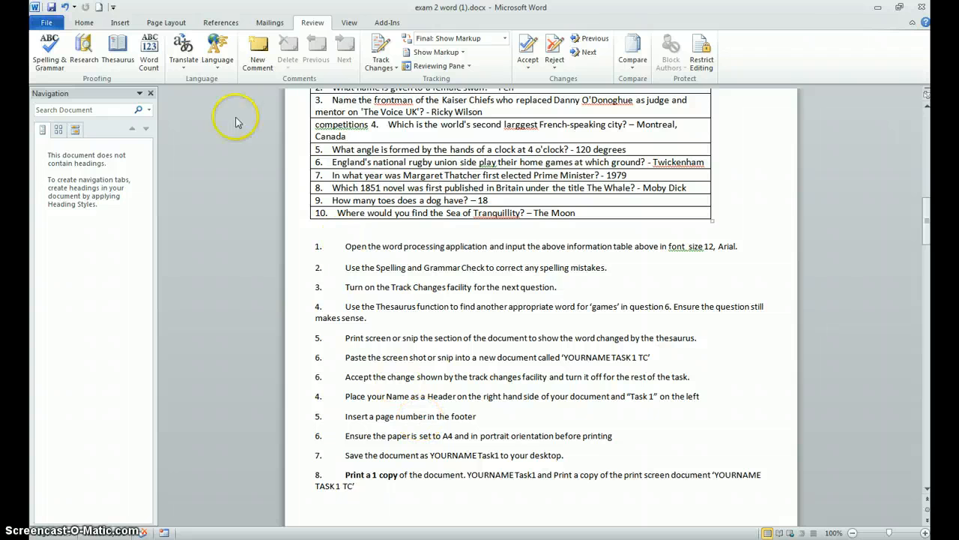
{"action": "mouse_move", "coordinate": [163, 532]}
{"action": "left_click", "coordinate": [281, 522]}
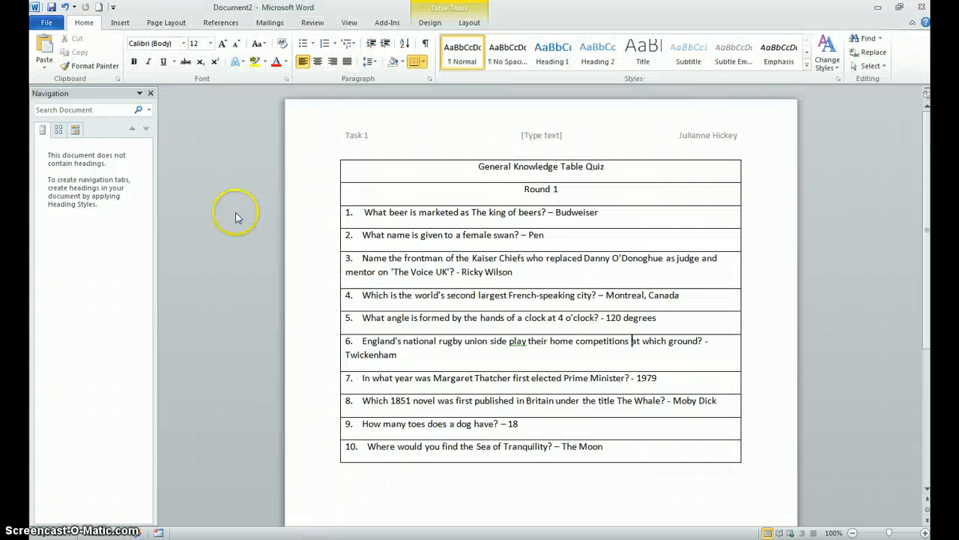
Step: Insert a Plain Number 1 page number at the bottom of the page and leave footer editing
{"action": "left_click", "coordinate": [120, 23]}
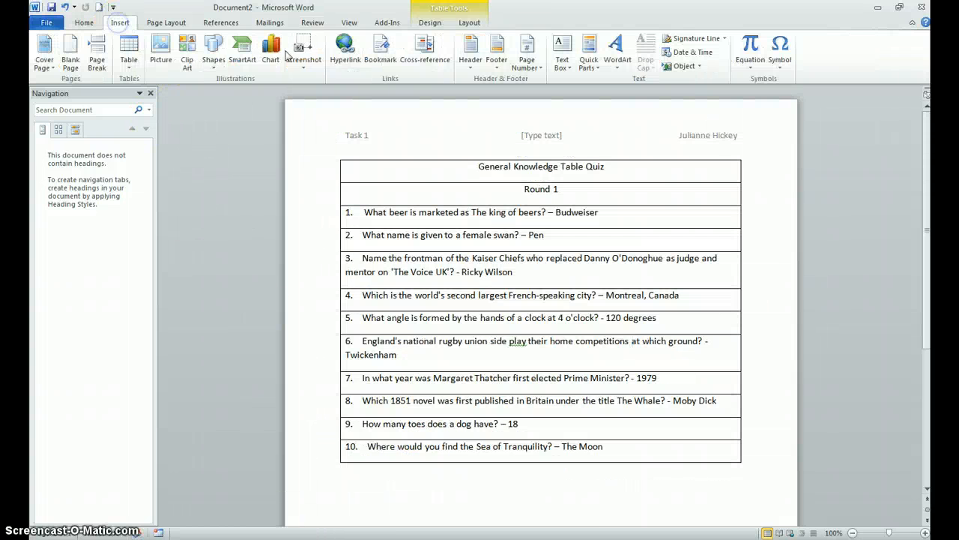
{"action": "left_click", "coordinate": [536, 73]}
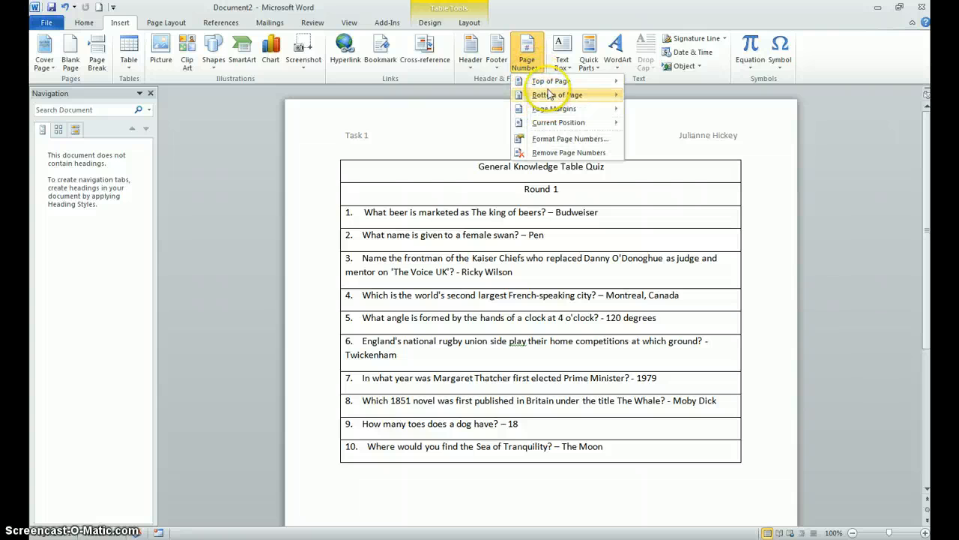
{"action": "mouse_move", "coordinate": [549, 85]}
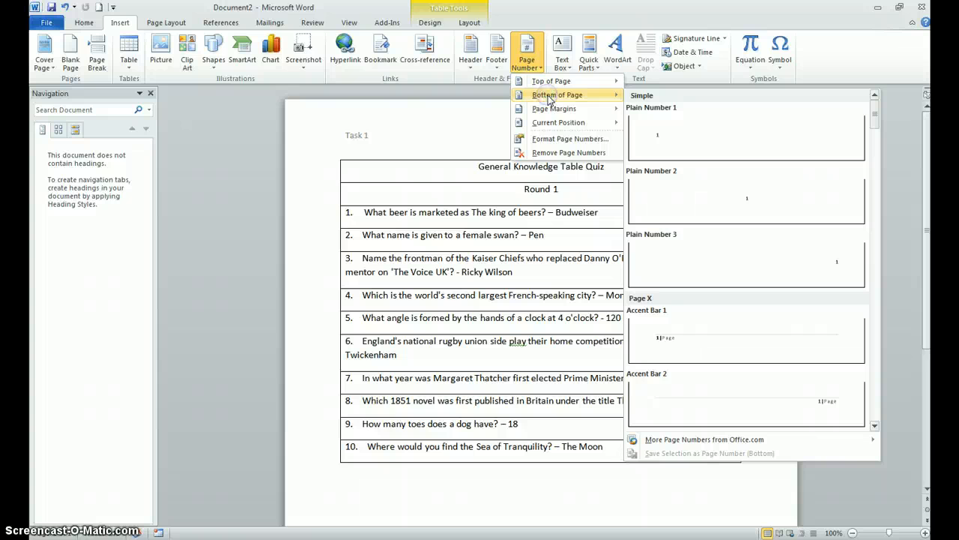
{"action": "left_click", "coordinate": [666, 133]}
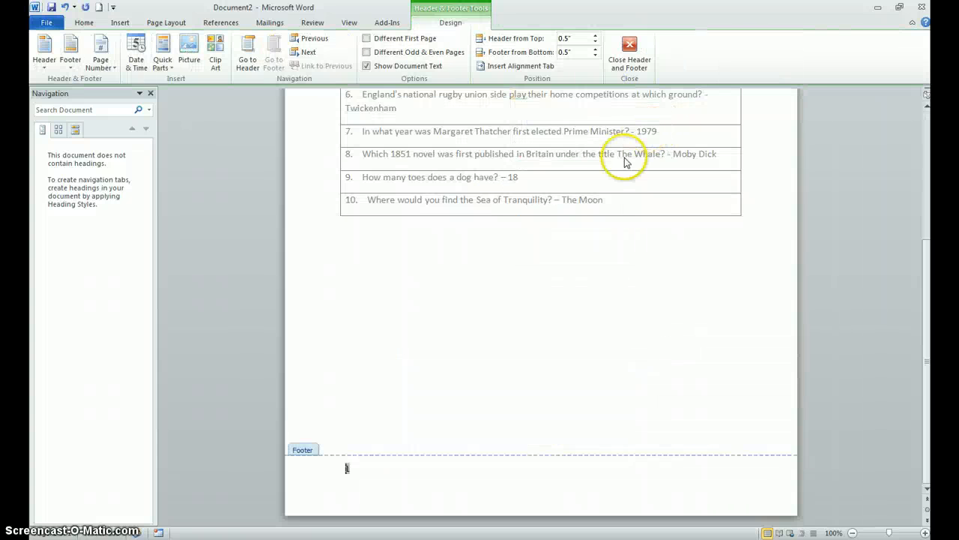
{"action": "left_click", "coordinate": [630, 52]}
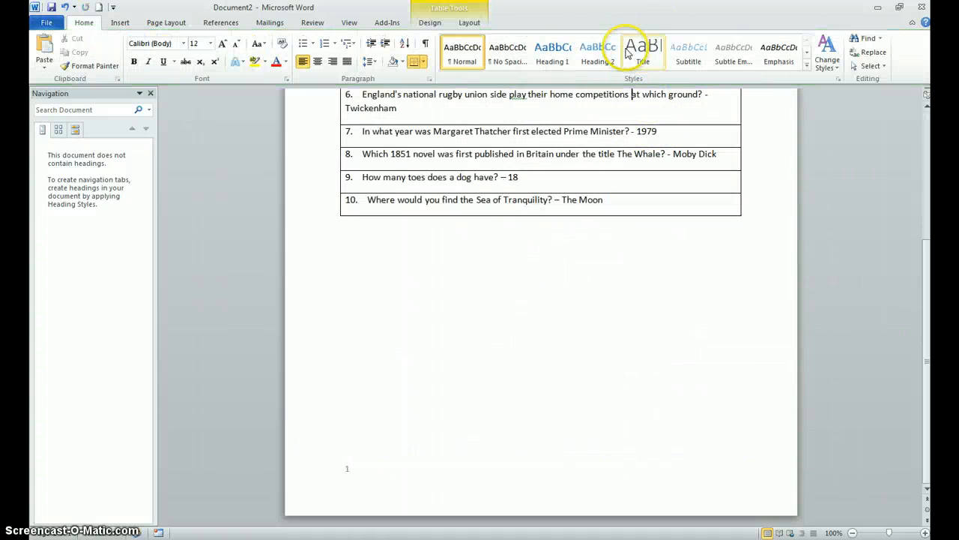
Step: Read the paper, orientation and saving instructions in exam 2 word (1).docx and return to Document2
{"action": "mouse_move", "coordinate": [158, 532]}
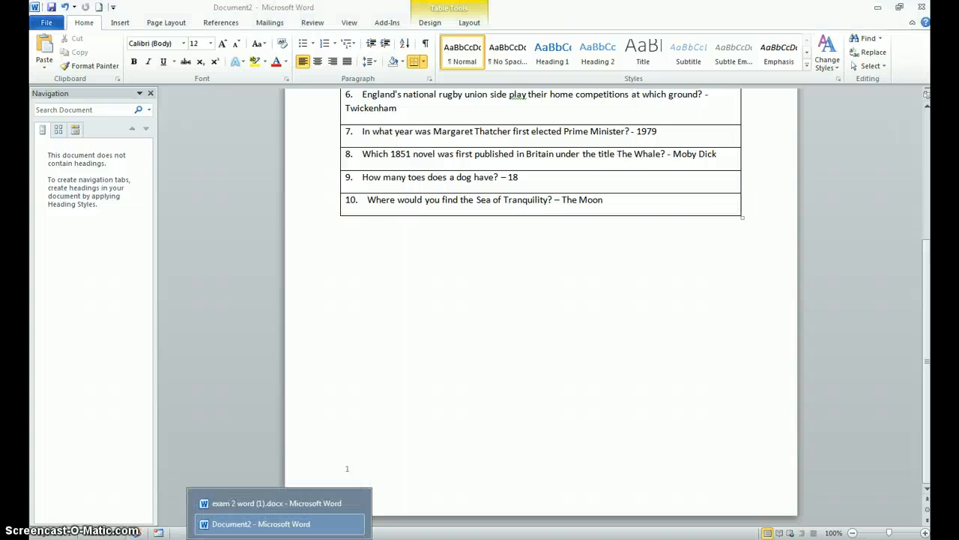
{"action": "left_click", "coordinate": [255, 500]}
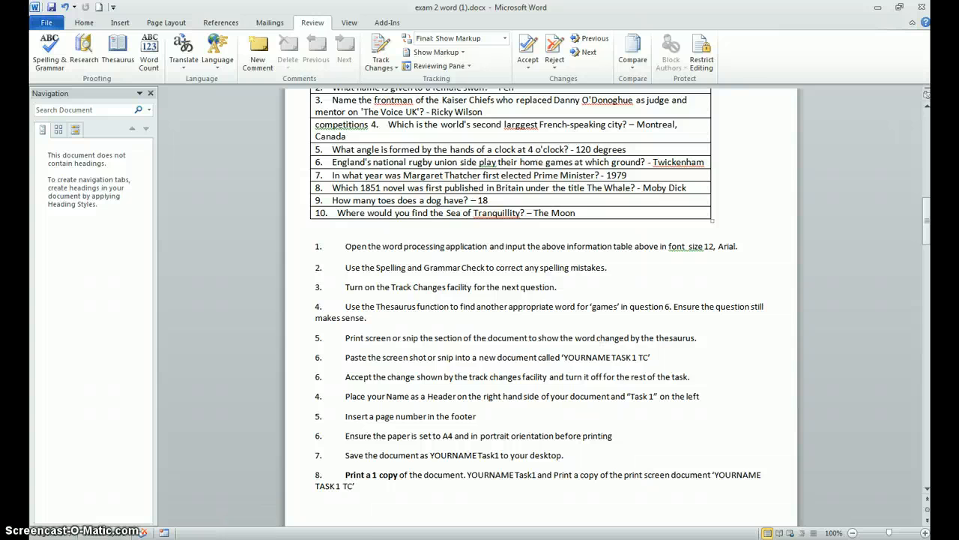
{"action": "left_click", "coordinate": [278, 539]}
{"action": "left_click", "coordinate": [272, 523]}
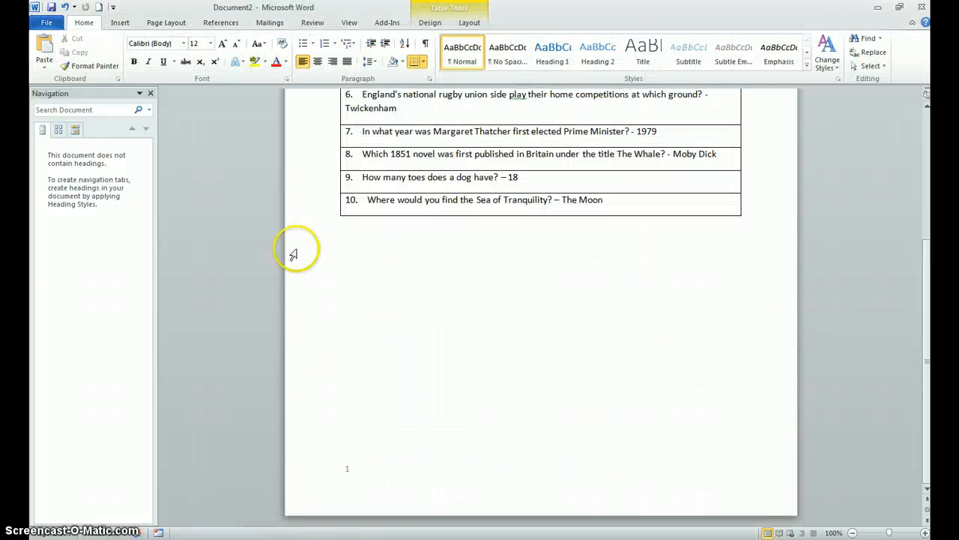
Step: Save the quiz document to the Desktop as a Word document named with the student's first name followed by Task1
{"action": "left_click", "coordinate": [48, 24]}
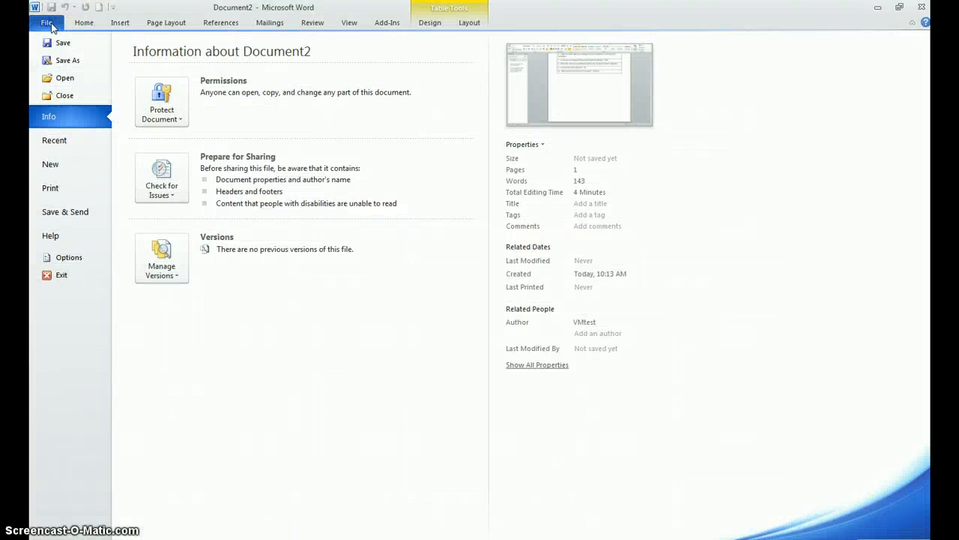
{"action": "left_click", "coordinate": [64, 60]}
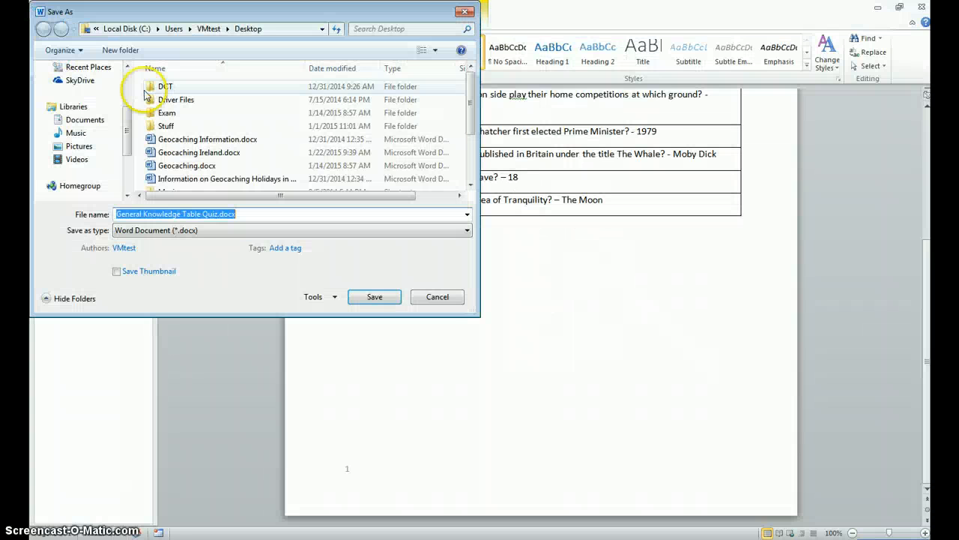
{"action": "type", "text": "JulianneTask1"}
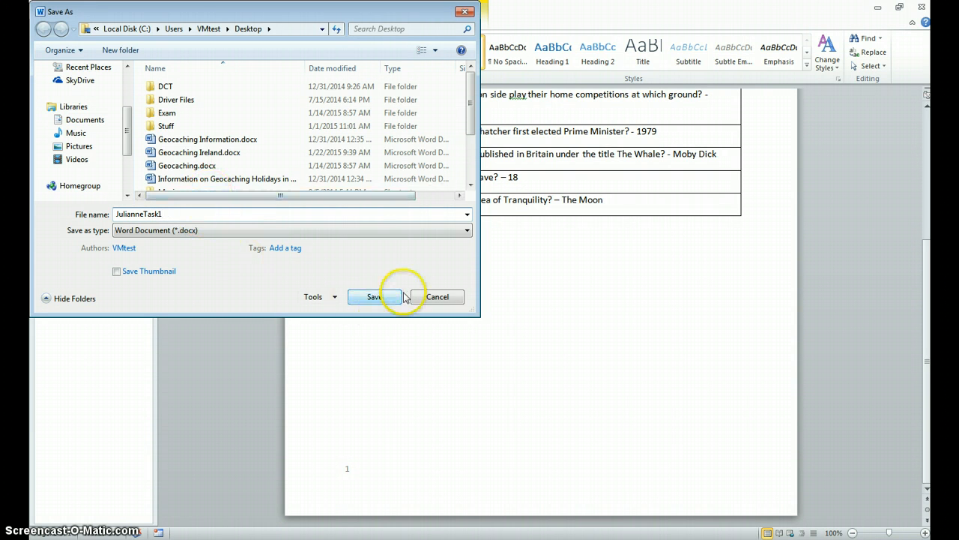
{"action": "left_click", "coordinate": [377, 298]}
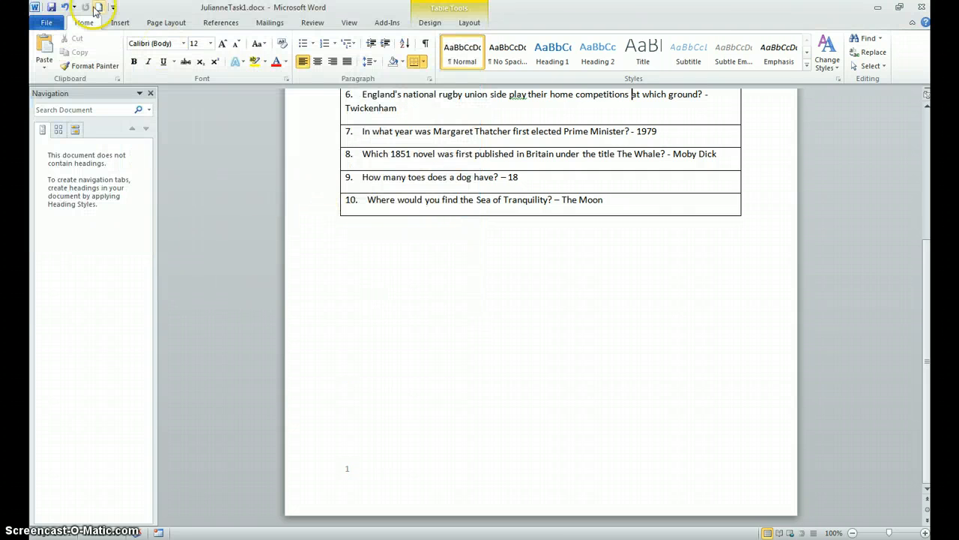
Step: Check the page orientation setting of the saved quiz document
{"action": "left_click", "coordinate": [162, 23]}
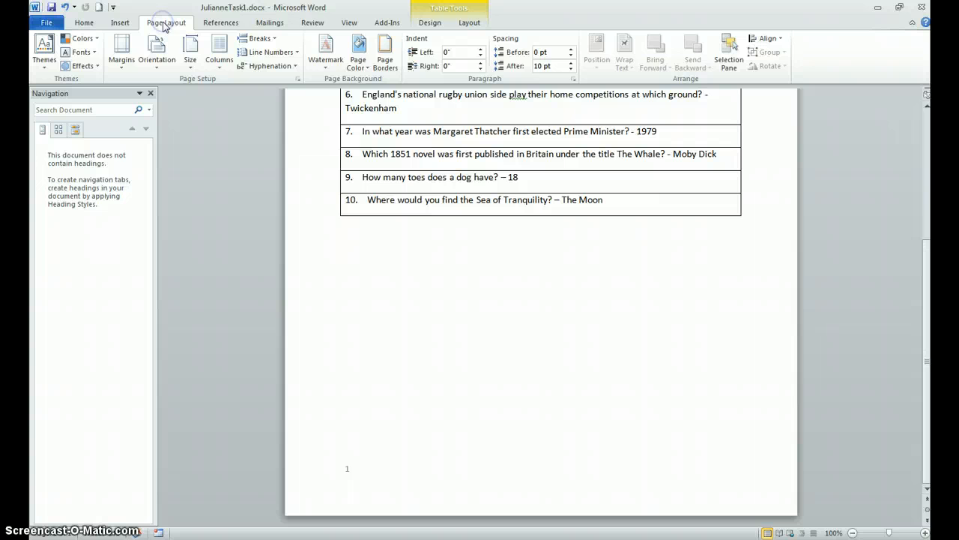
{"action": "left_click", "coordinate": [160, 61]}
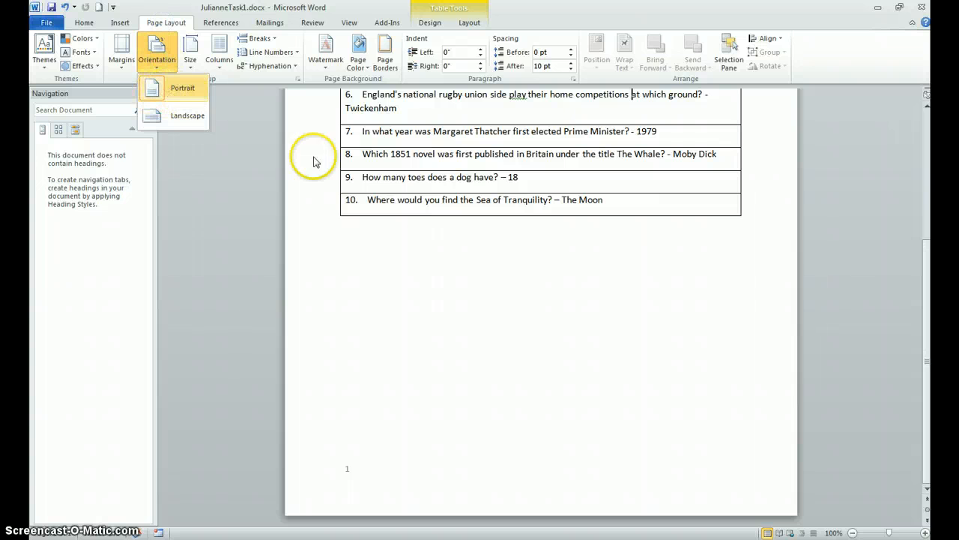
{"action": "left_click", "coordinate": [434, 257]}
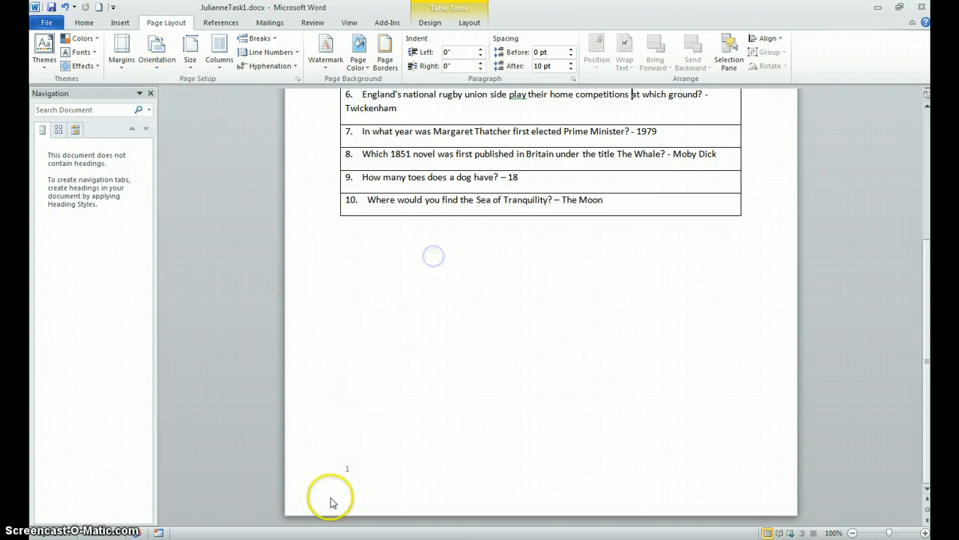
Step: Read the printing instruction in exam 2 word (1).docx and examine the available printers in its print settings
{"action": "left_click", "coordinate": [278, 538]}
{"action": "left_click", "coordinate": [240, 504]}
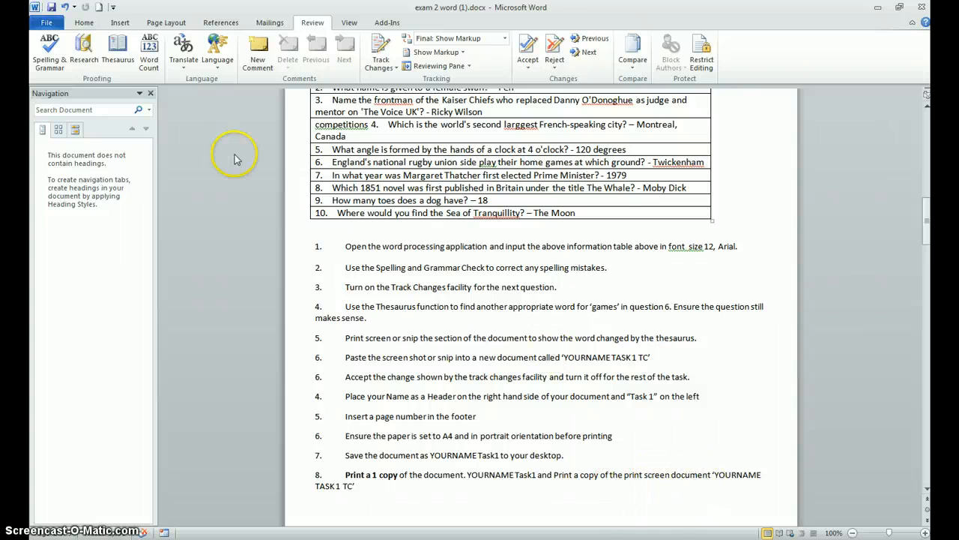
{"action": "left_click", "coordinate": [48, 24]}
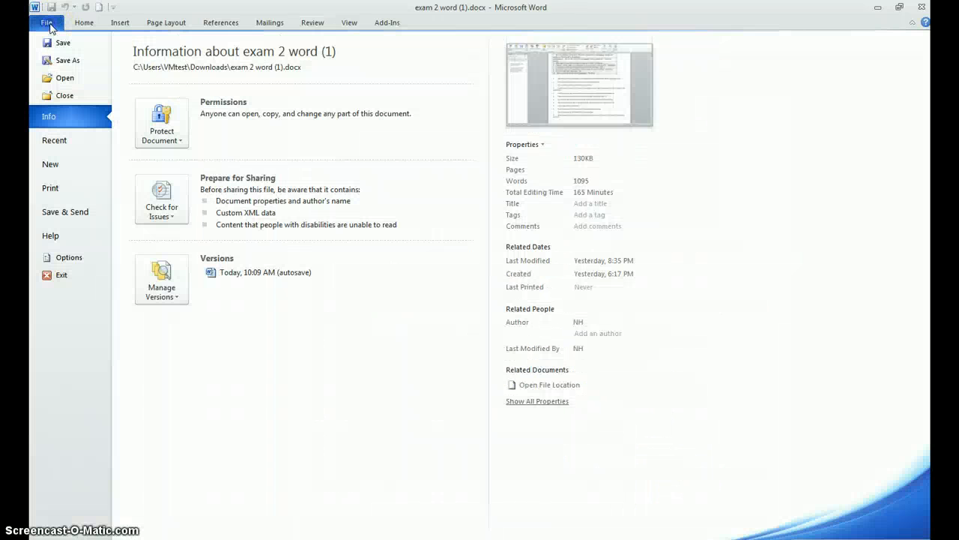
{"action": "left_click", "coordinate": [51, 188]}
{"action": "left_click", "coordinate": [264, 136]}
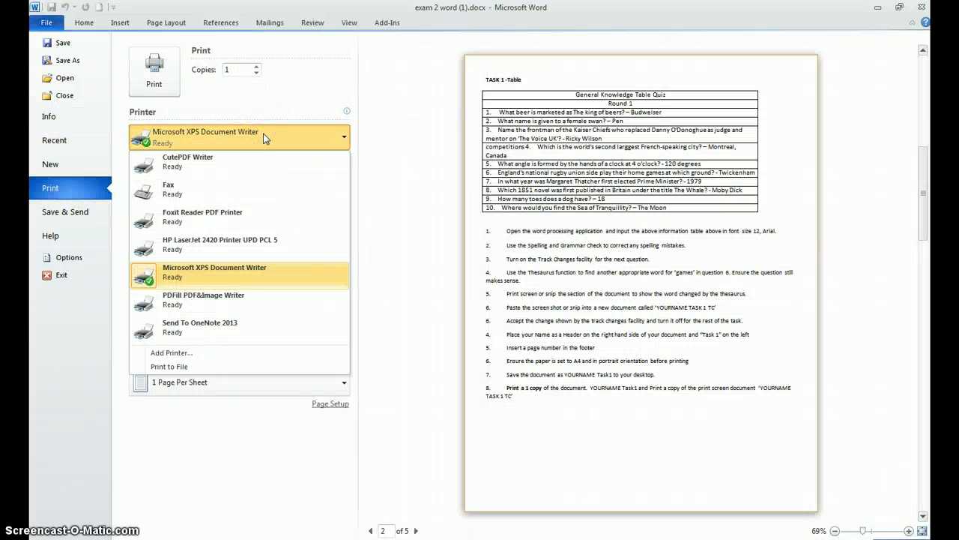
{"action": "left_click", "coordinate": [264, 137]}
{"action": "left_click", "coordinate": [43, 22]}
Step: Save exam 2 word (1).docx as a PDF in the Downloads folder
{"action": "left_click", "coordinate": [46, 24]}
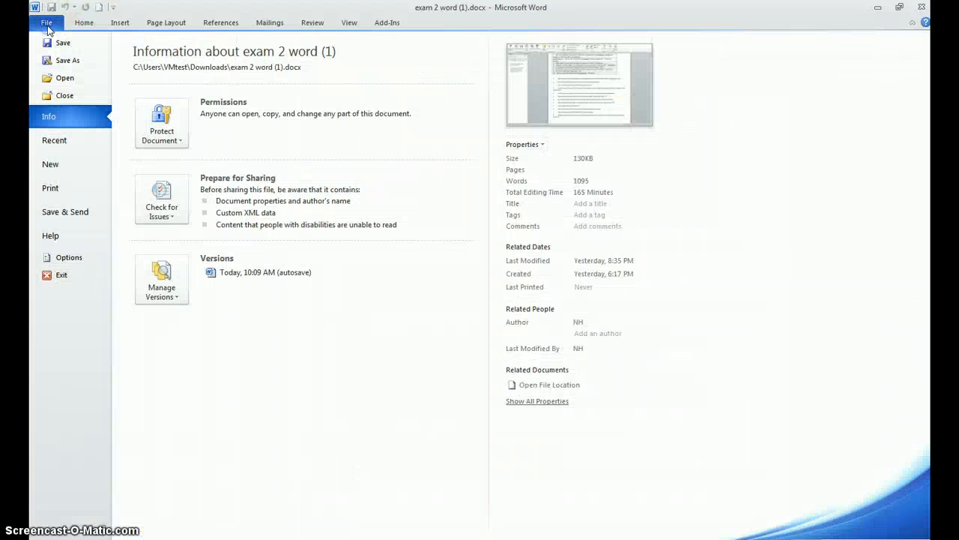
{"action": "left_click", "coordinate": [58, 63]}
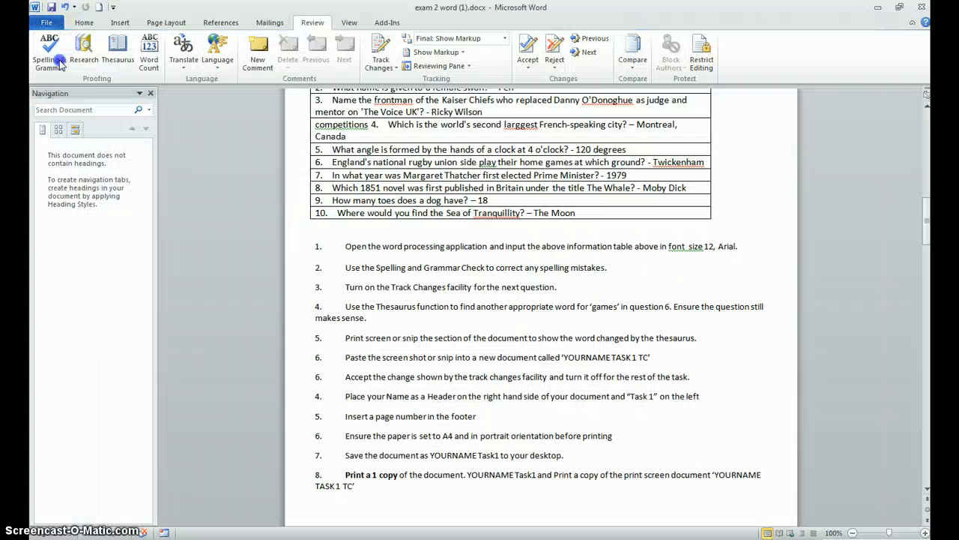
{"action": "left_click", "coordinate": [154, 230]}
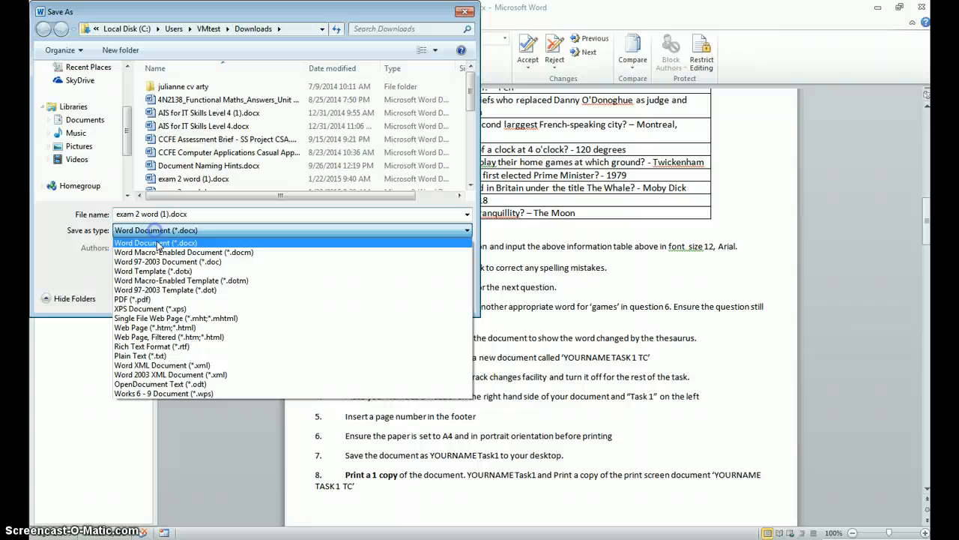
{"action": "left_click", "coordinate": [133, 299]}
{"action": "left_click", "coordinate": [199, 270]}
{"action": "left_click", "coordinate": [374, 330]}
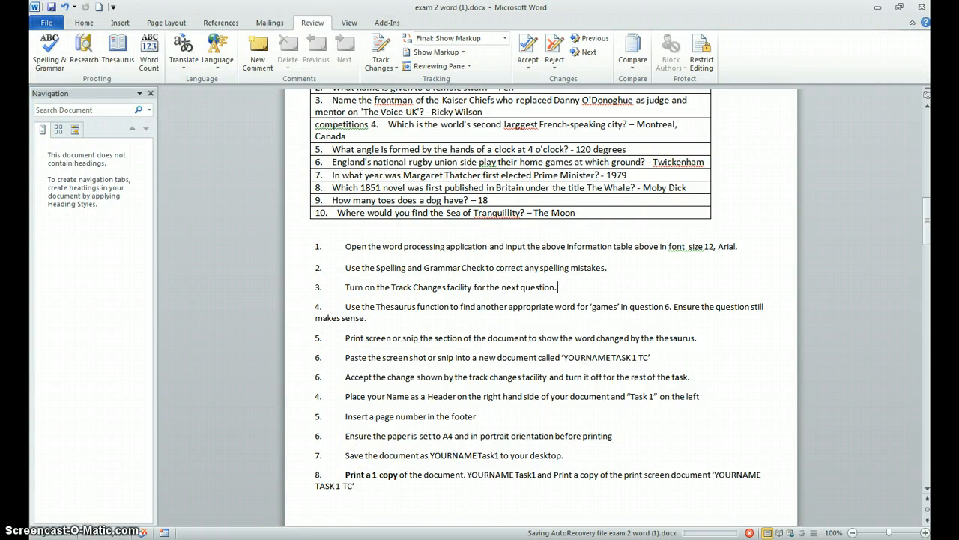
Step: Switch to the Task1 quiz document and save a PDF copy of it to the Desktop under the same file name
{"action": "left_click", "coordinate": [279, 534]}
{"action": "left_click", "coordinate": [276, 524]}
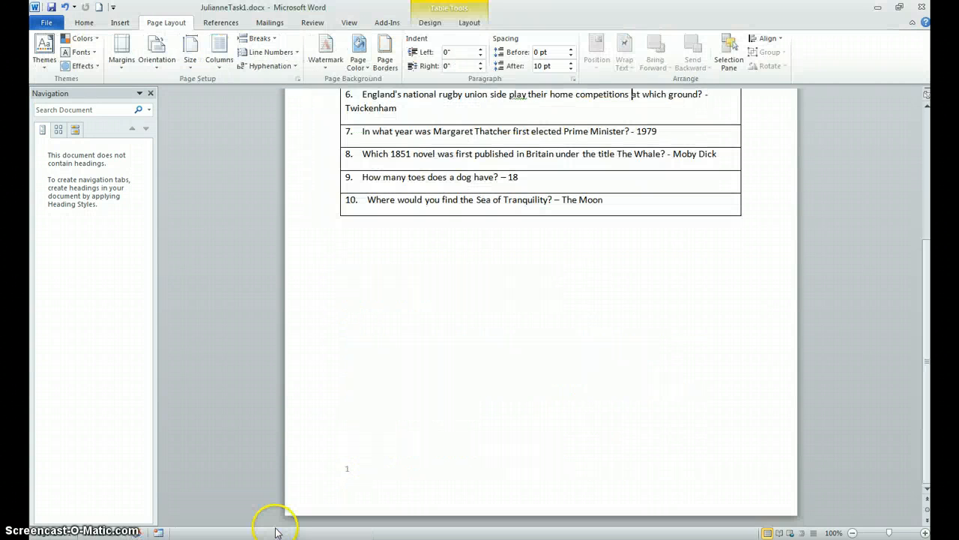
{"action": "left_click", "coordinate": [45, 24]}
{"action": "left_click", "coordinate": [66, 60]}
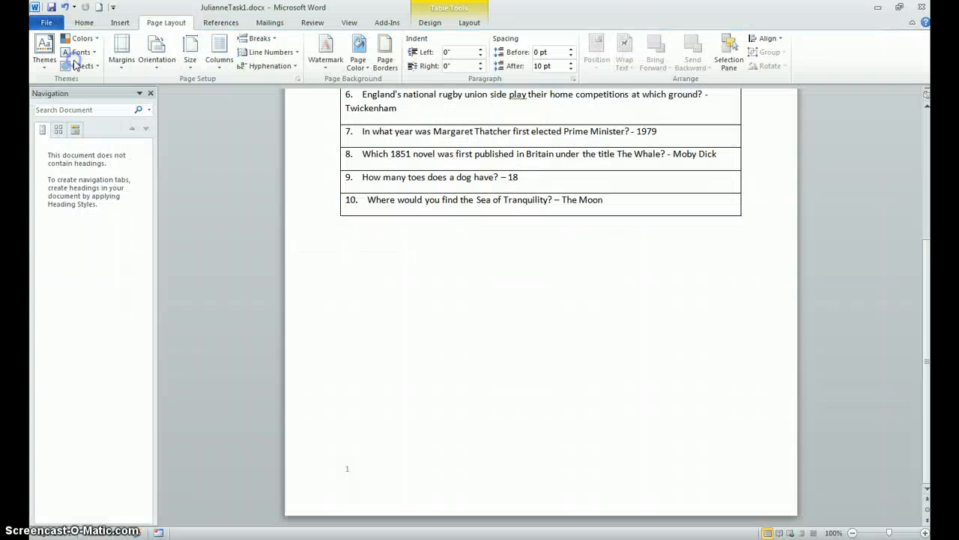
{"action": "left_click", "coordinate": [138, 231]}
{"action": "left_click", "coordinate": [142, 240]}
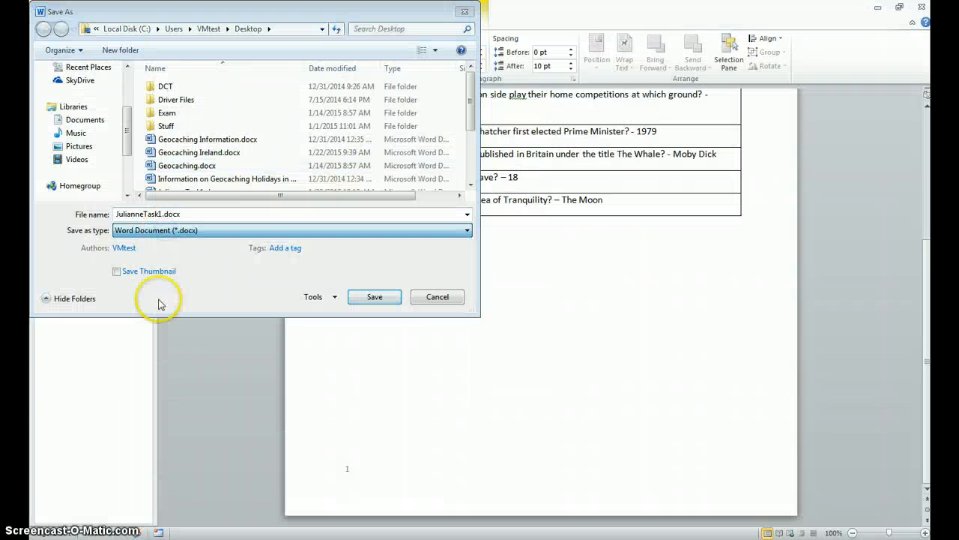
{"action": "left_click", "coordinate": [172, 230]}
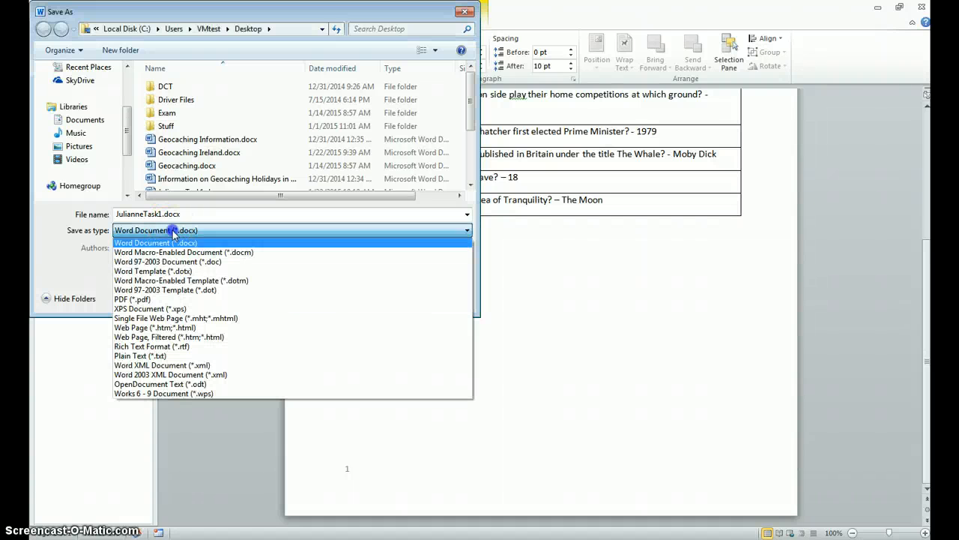
{"action": "left_click", "coordinate": [146, 299]}
{"action": "left_click", "coordinate": [375, 330]}
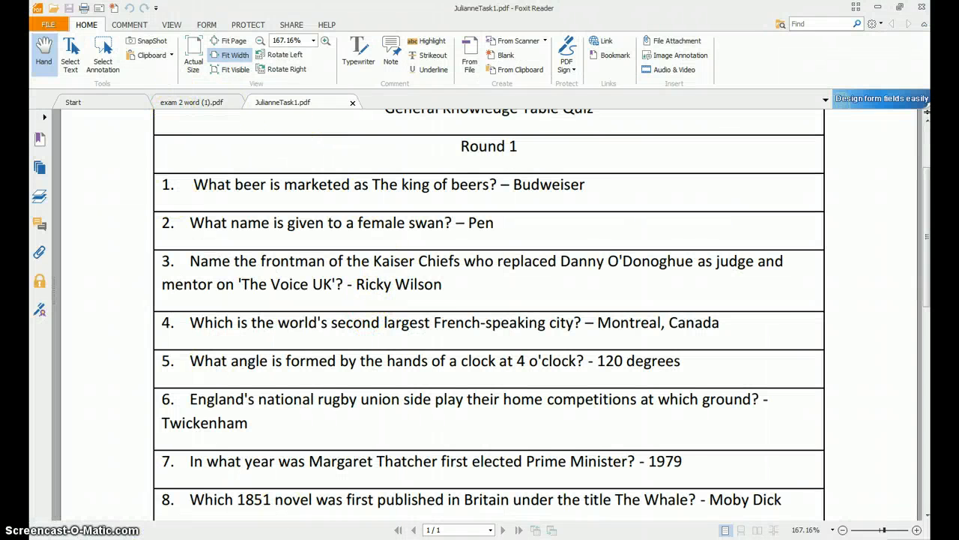
Step: Show the Windows desktop and look for the saved Task 1 files
{"action": "mouse_move", "coordinate": [280, 539]}
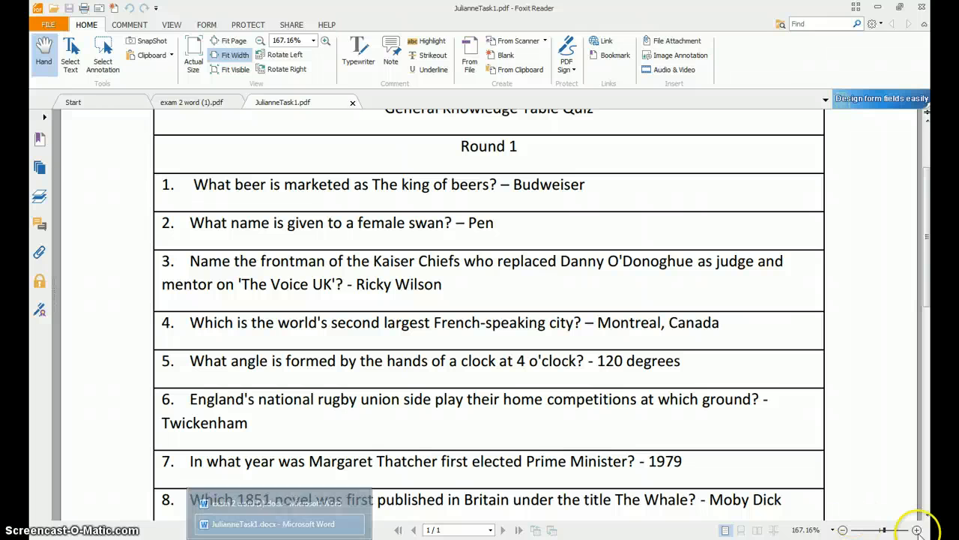
{"action": "left_click", "coordinate": [904, 517]}
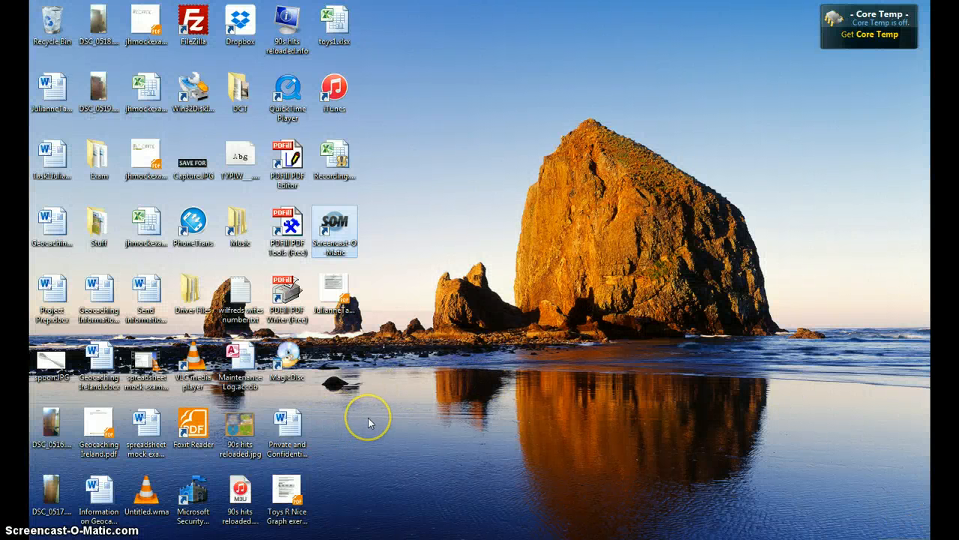
{"action": "left_click", "coordinate": [586, 468]}
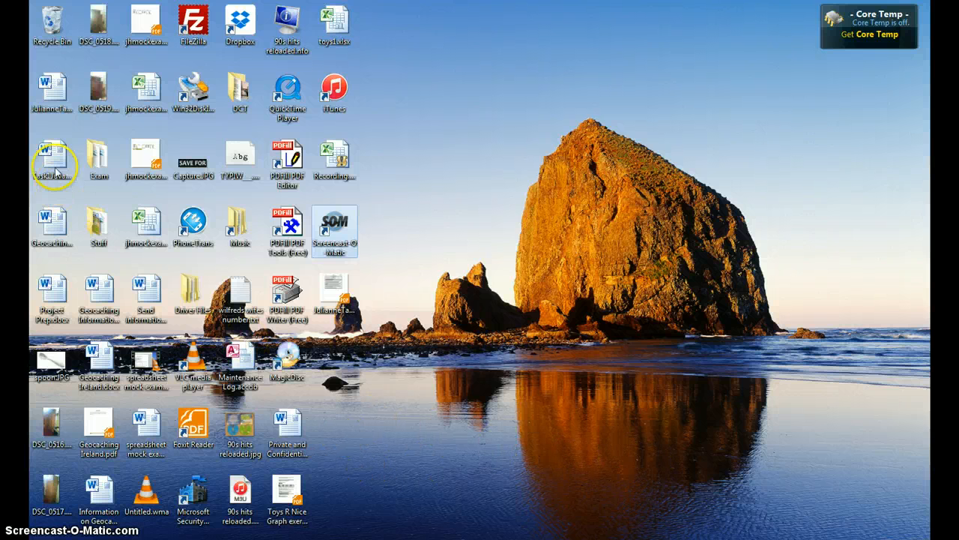
Step: Open the Task1 TC document containing the tracked-change snip from the desktop
{"action": "left_click", "coordinate": [54, 99]}
{"action": "left_click", "coordinate": [53, 159]}
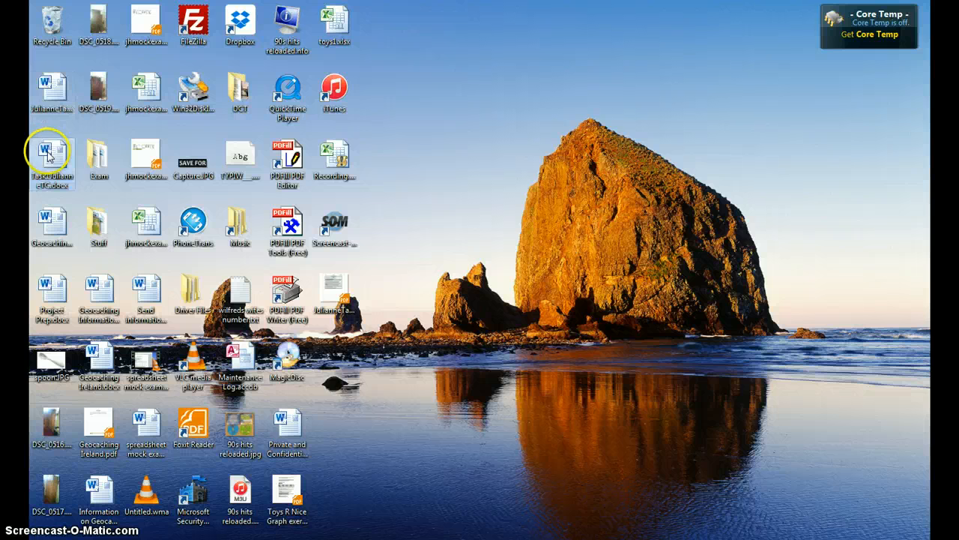
{"action": "double_click", "coordinate": [52, 159]}
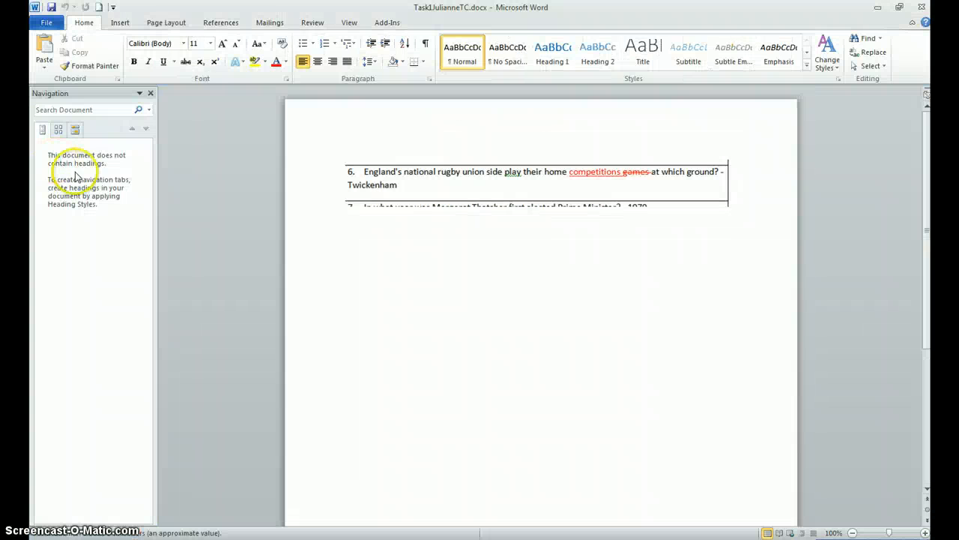
Step: Save a PDF copy of the Task1 TC document to the Desktop under the same file name
{"action": "left_click", "coordinate": [46, 22]}
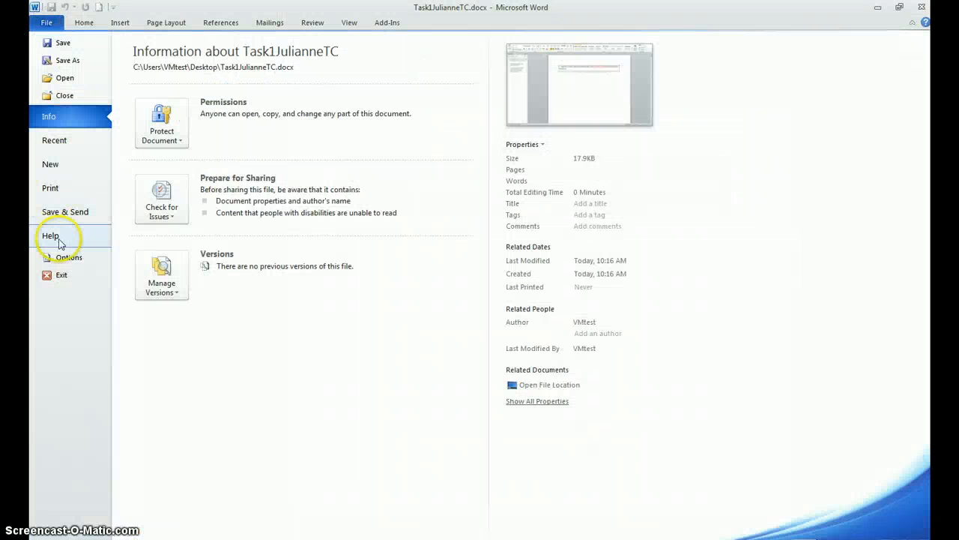
{"action": "left_click", "coordinate": [60, 189]}
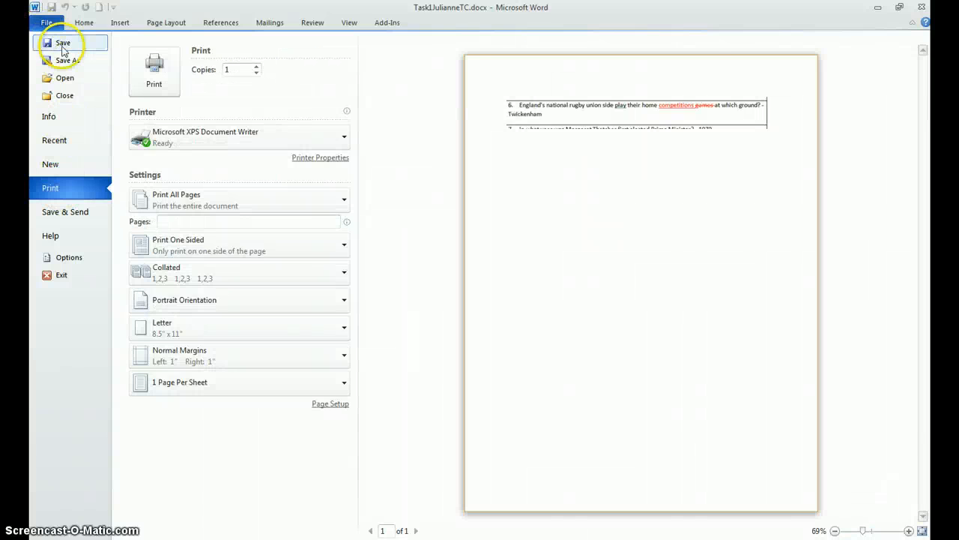
{"action": "left_click", "coordinate": [66, 60]}
{"action": "left_click", "coordinate": [186, 231]}
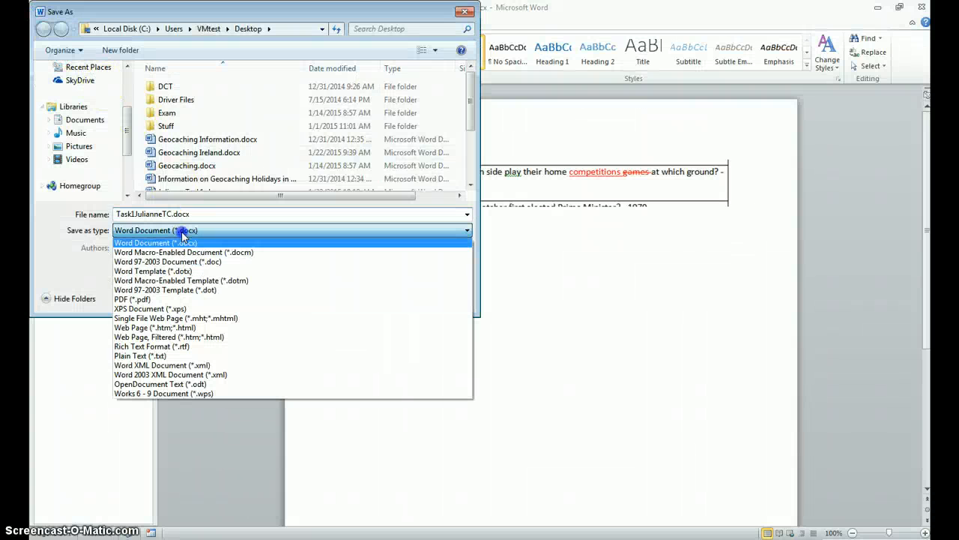
{"action": "left_click", "coordinate": [180, 304]}
{"action": "left_click", "coordinate": [384, 330]}
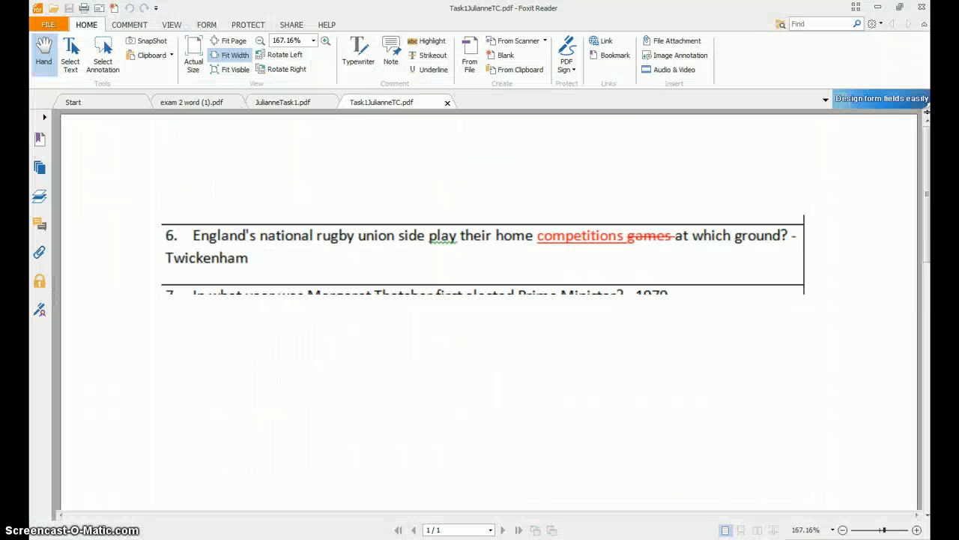
Step: Review the Task 1 quiz and TC PDFs in Foxit Reader and close exam 2 word (1).pdf
{"action": "left_click", "coordinate": [274, 103]}
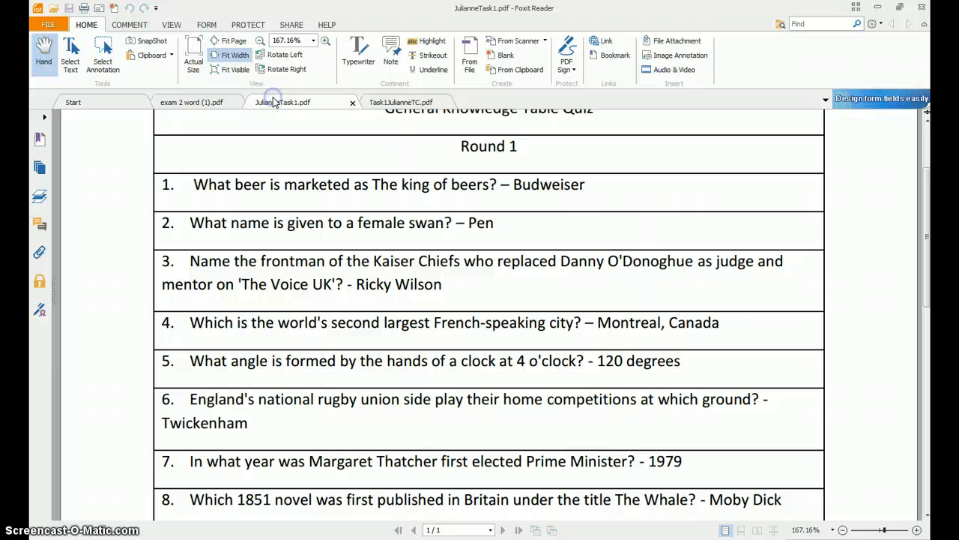
{"action": "left_click", "coordinate": [393, 102]}
{"action": "left_click", "coordinate": [216, 102]}
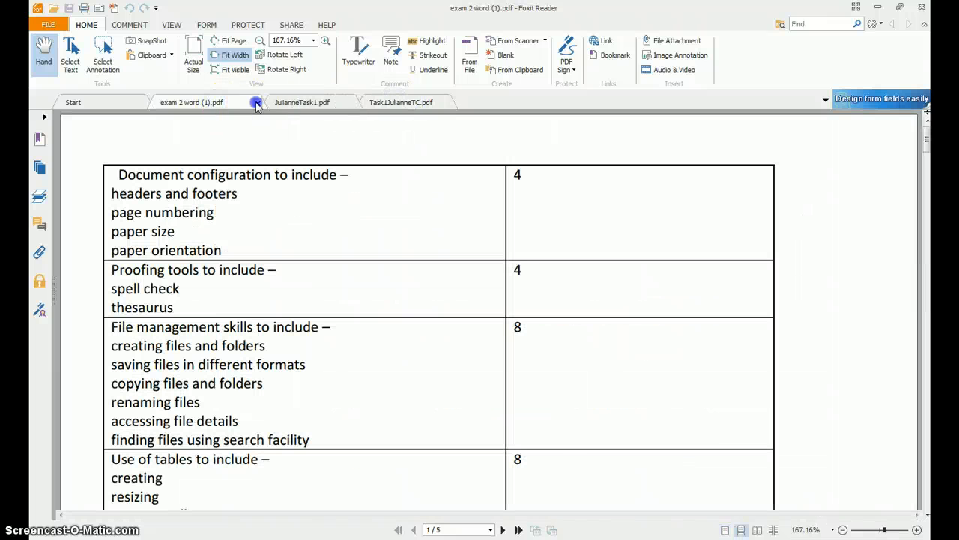
{"action": "left_click", "coordinate": [256, 105]}
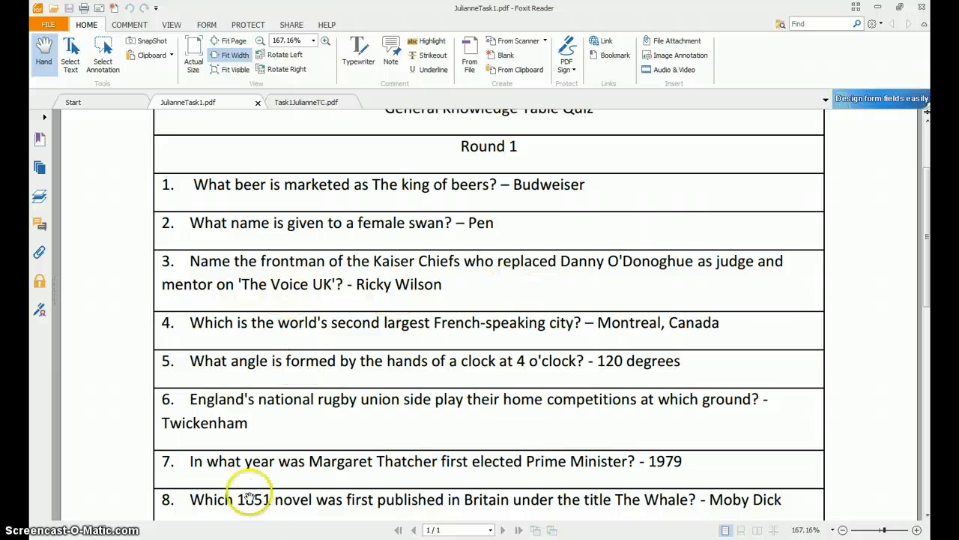
Step: Switch to exam 2 word (1).docx in Word and read the opening Task 2 instruction and its sample table
{"action": "left_click", "coordinate": [279, 538]}
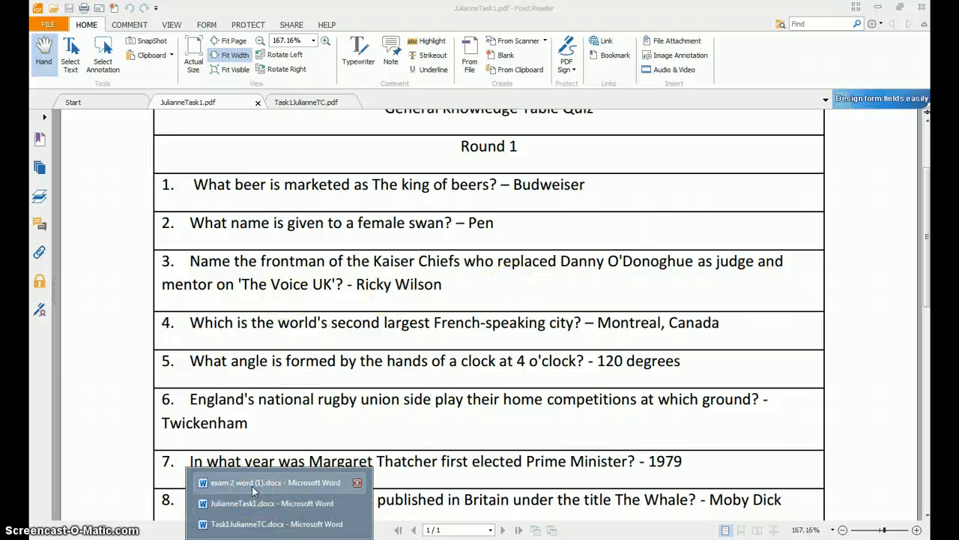
{"action": "left_click", "coordinate": [252, 483]}
{"action": "scroll", "coordinate": [415, 461], "scroll_direction": "down", "scroll_amount": 5}
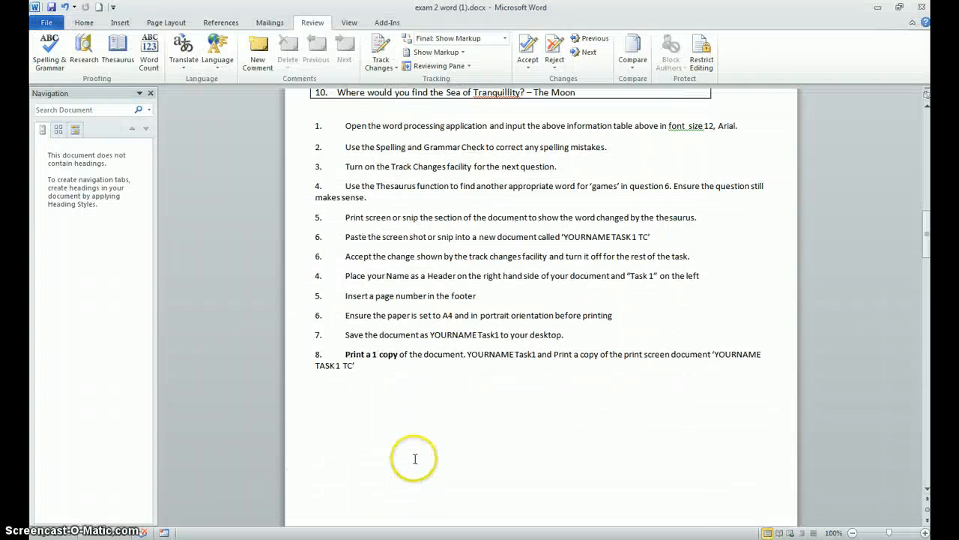
{"action": "scroll", "coordinate": [415, 459], "scroll_direction": "down", "scroll_amount": 9}
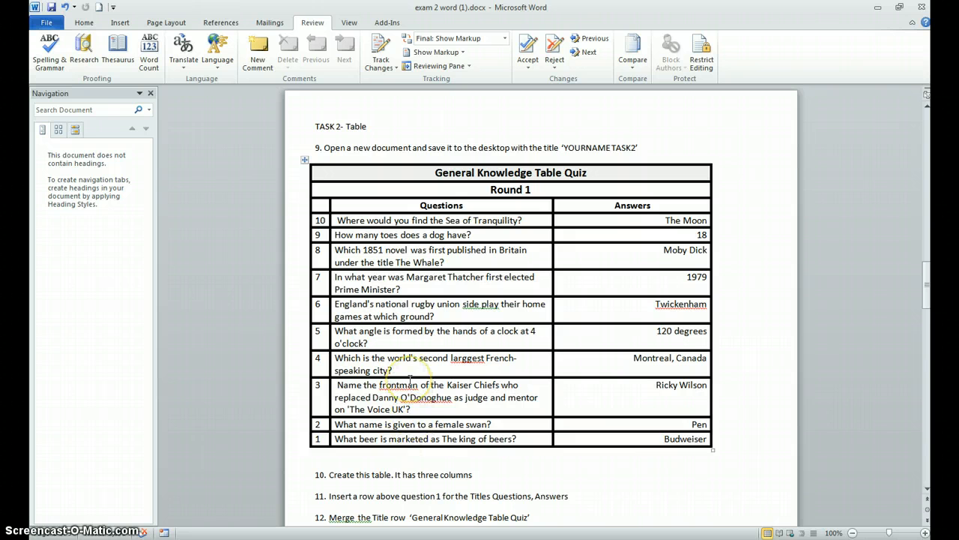
Step: Create a new blank document and save it to the Desktop under the candidate's first name followed by Task2
{"action": "left_click", "coordinate": [46, 23]}
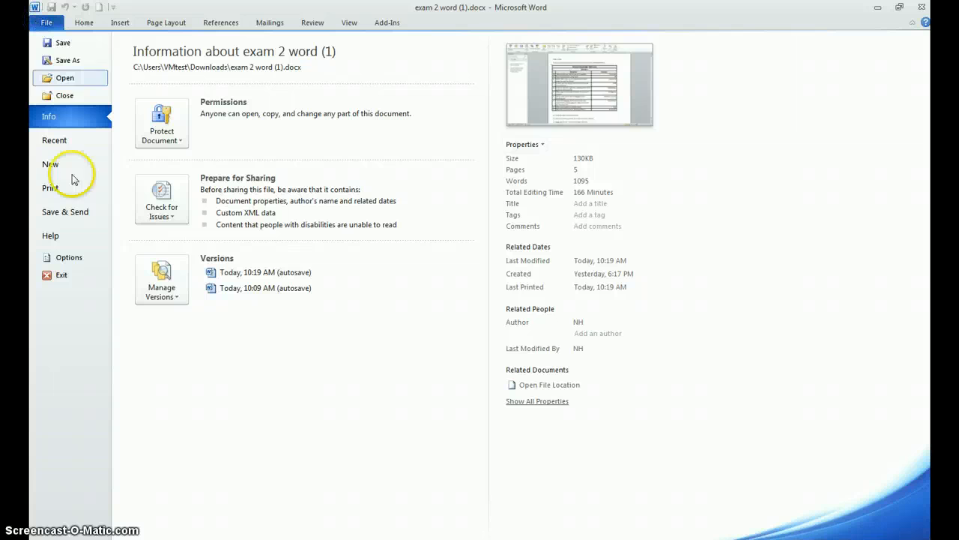
{"action": "left_click", "coordinate": [68, 164]}
{"action": "double_click", "coordinate": [150, 129]}
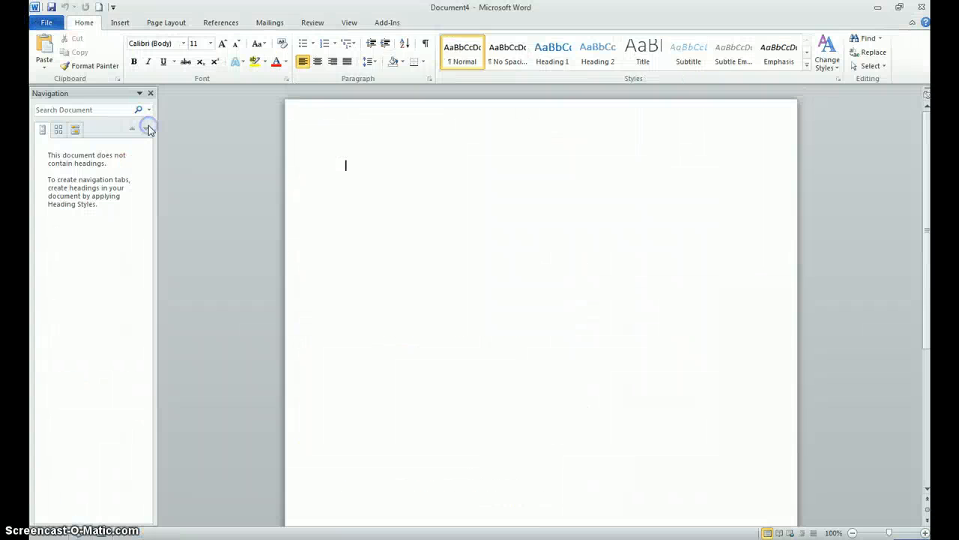
{"action": "left_click", "coordinate": [42, 22]}
{"action": "left_click", "coordinate": [65, 59]}
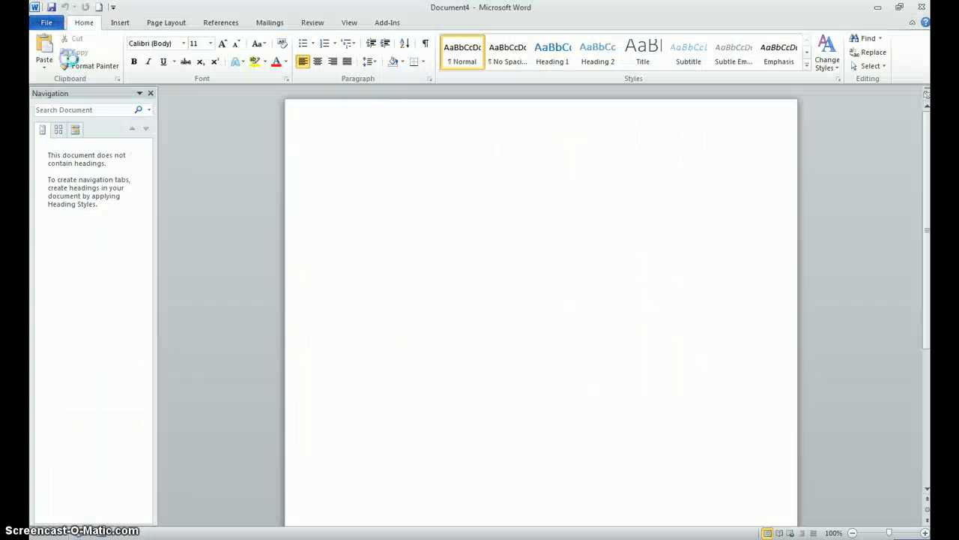
{"action": "type", "text": "Julianne Task2"}
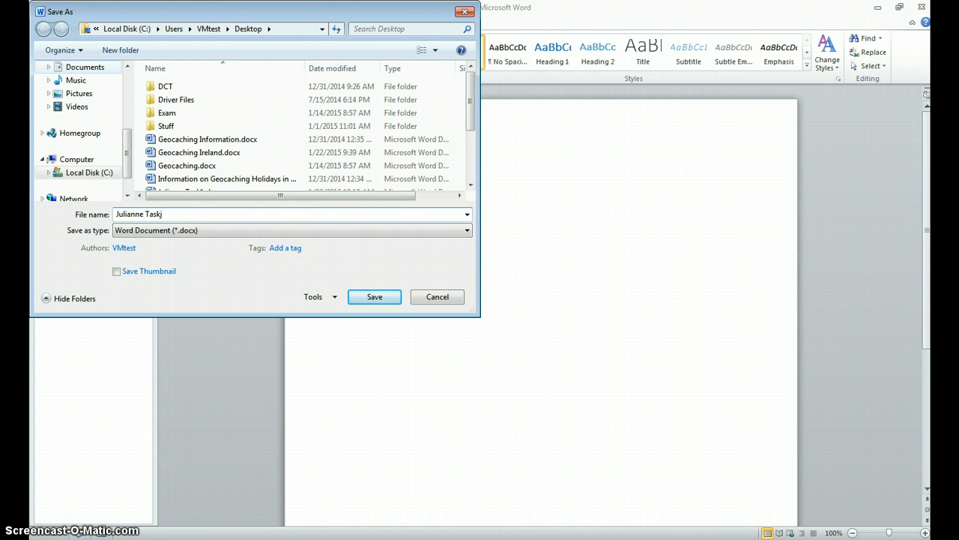
{"action": "left_click", "coordinate": [365, 294]}
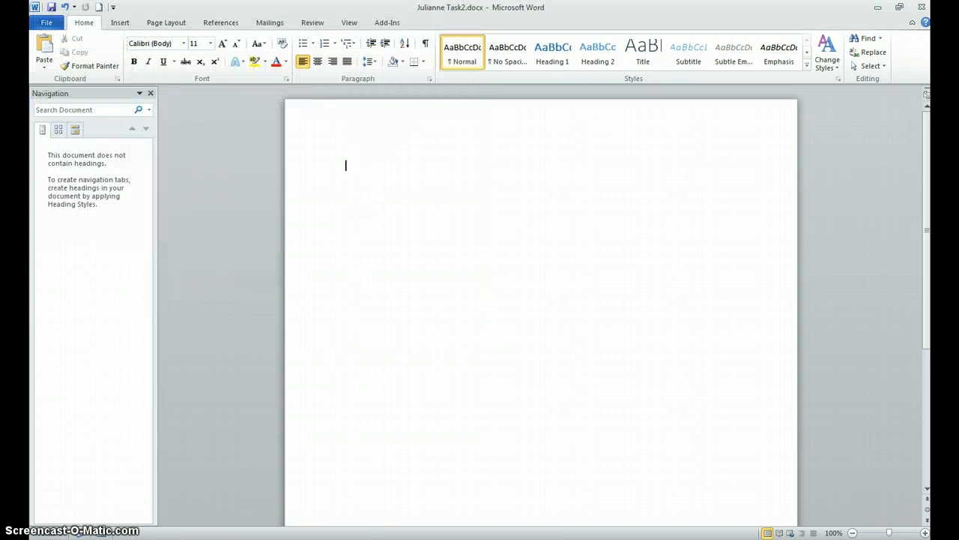
Step: Close the Task1 TC document and the Task1 quiz document, leaving the exam and Task2 documents open
{"action": "left_click", "coordinate": [277, 539]}
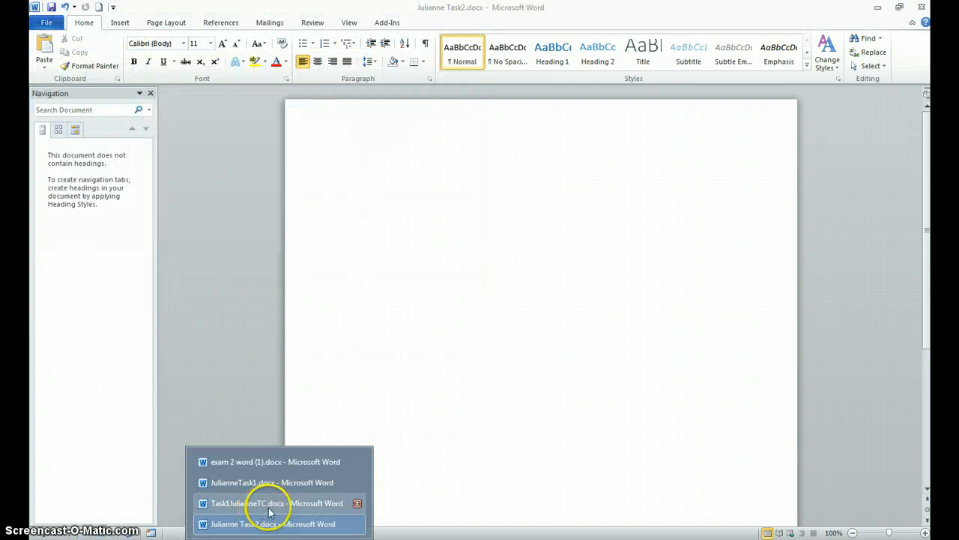
{"action": "left_click", "coordinate": [358, 504]}
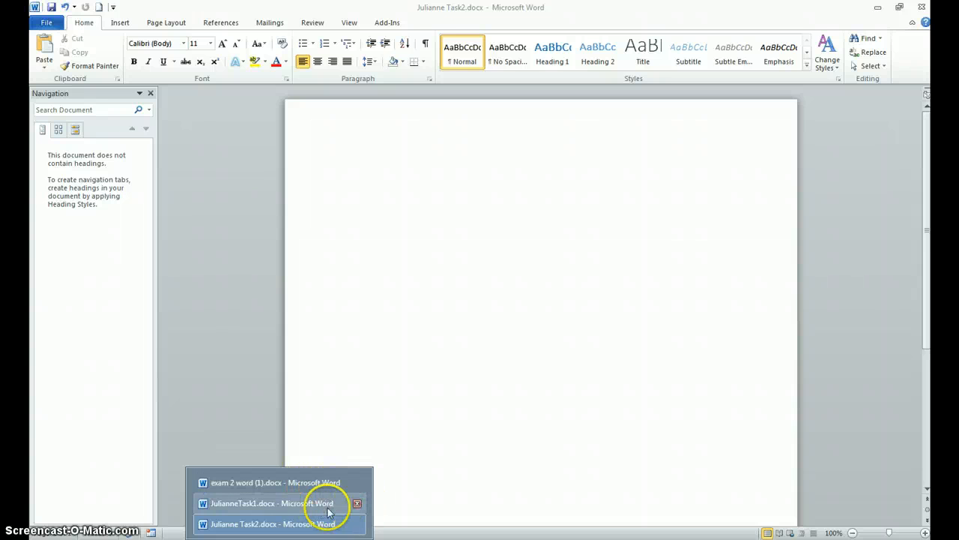
{"action": "left_click", "coordinate": [358, 503]}
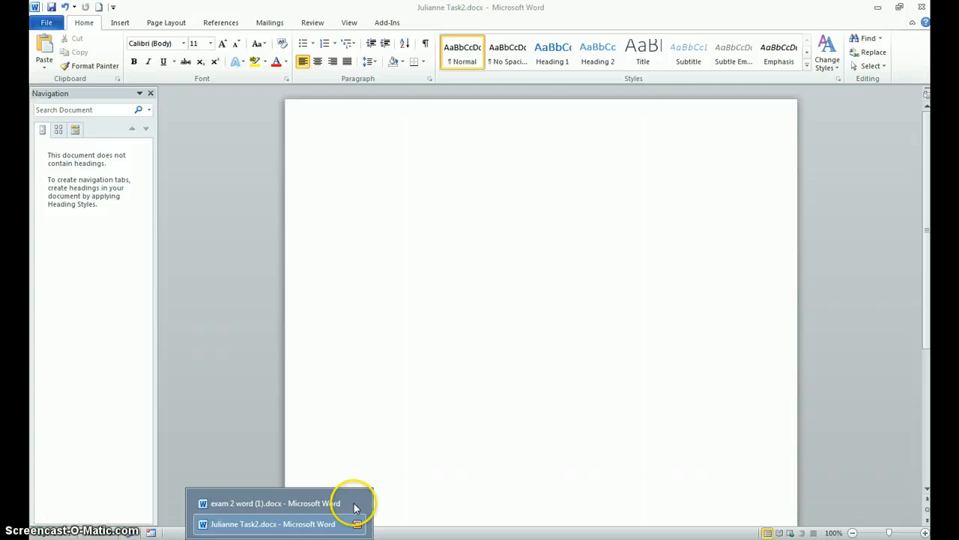
Step: Check the Task 2 table instructions in exam 2 word (1).docx and copy the entire Task 1 quiz table
{"action": "left_click", "coordinate": [307, 504]}
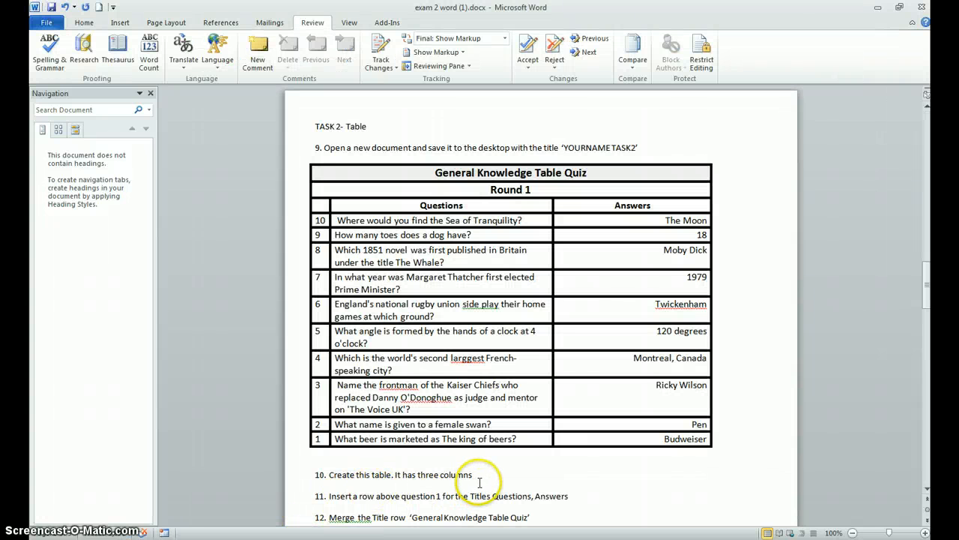
{"action": "scroll", "coordinate": [480, 482], "scroll_direction": "down", "scroll_amount": 2}
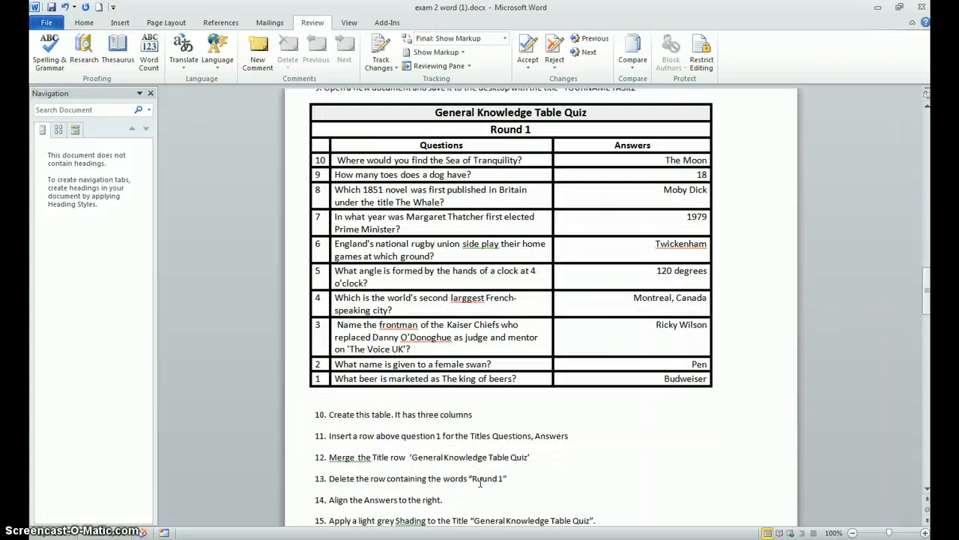
{"action": "scroll", "coordinate": [480, 484], "scroll_direction": "up", "scroll_amount": 5}
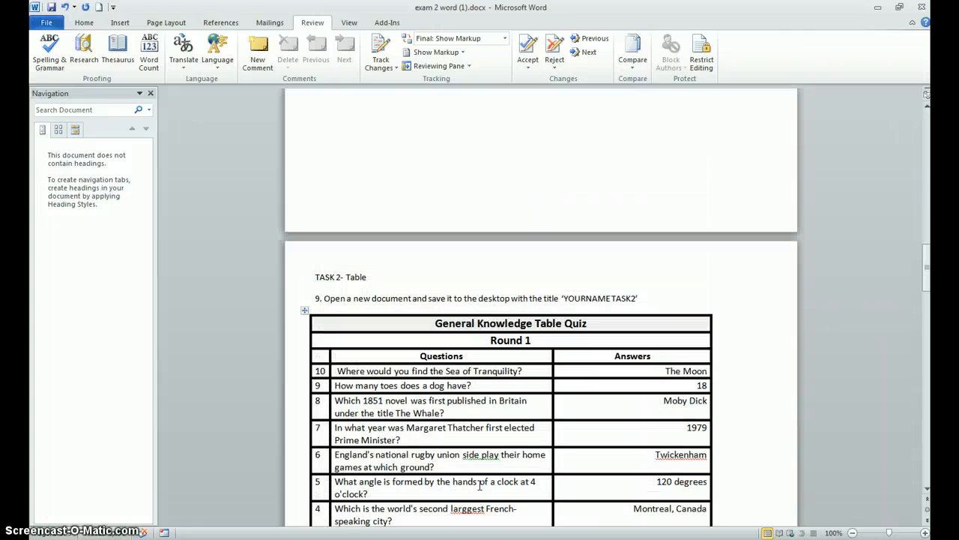
{"action": "scroll", "coordinate": [480, 485], "scroll_direction": "up", "scroll_amount": 15}
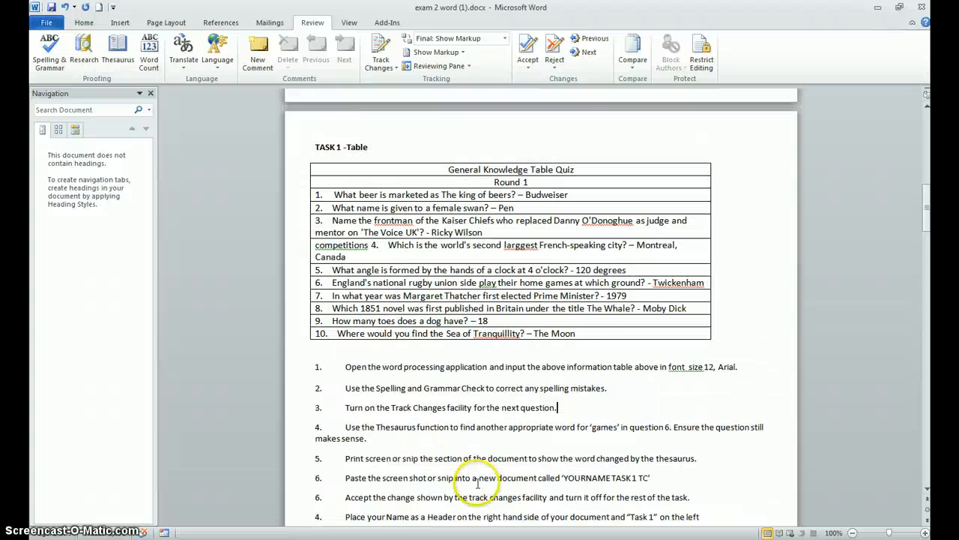
{"action": "left_click_drag", "start_coordinate": [576, 333], "coordinate": [352, 174]}
{"action": "right_click", "coordinate": [353, 174]}
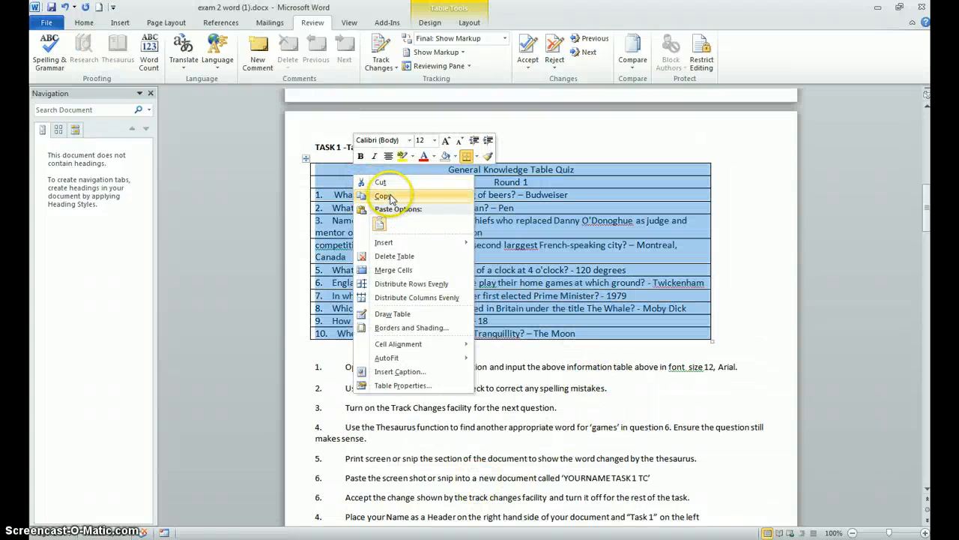
{"action": "left_click", "coordinate": [382, 195]}
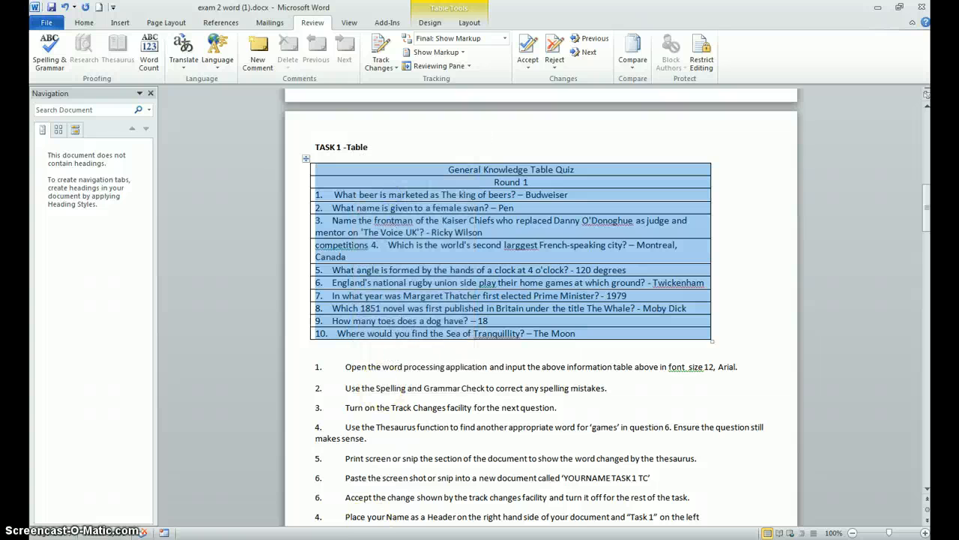
Step: Paste the copied quiz table into the Task2 document as text only
{"action": "mouse_move", "coordinate": [150, 532]}
{"action": "left_click", "coordinate": [287, 519]}
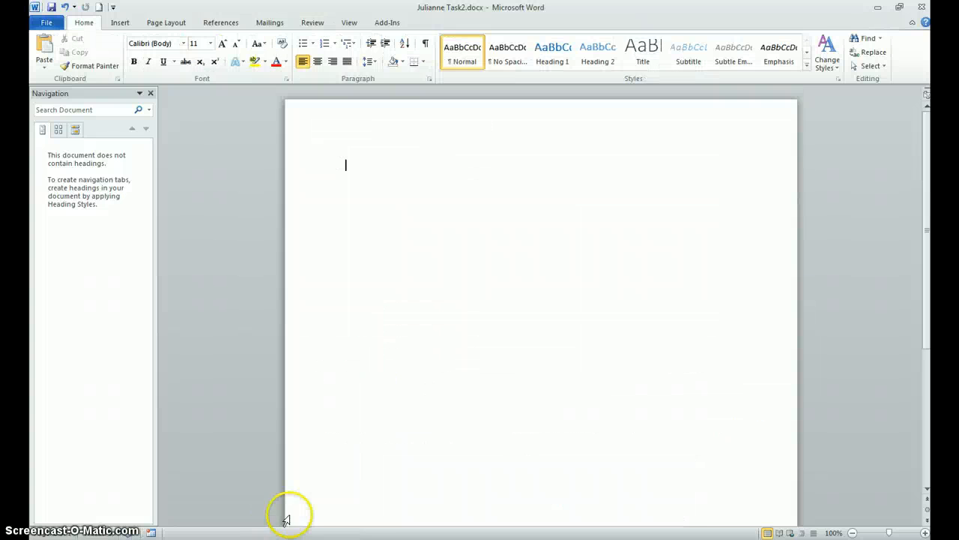
{"action": "right_click", "coordinate": [360, 185]}
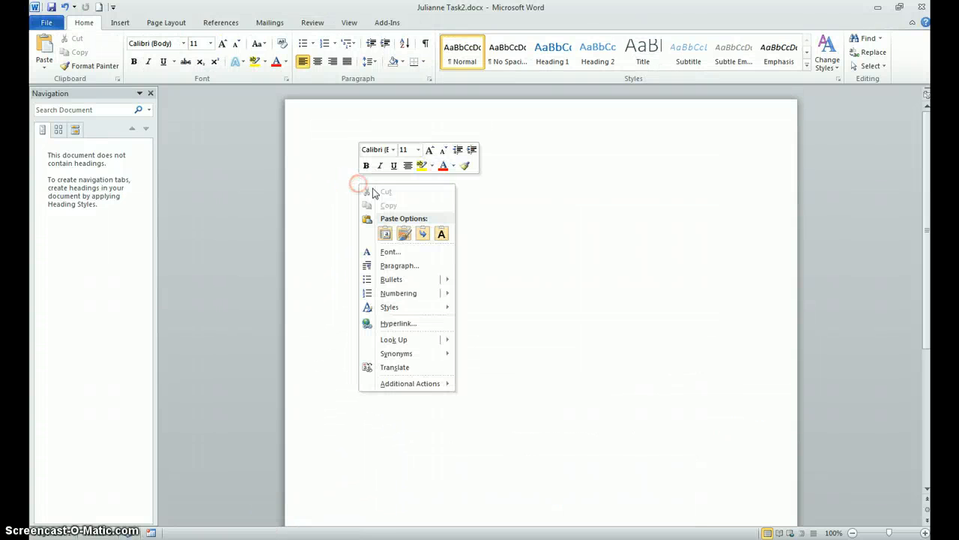
{"action": "left_click", "coordinate": [442, 235]}
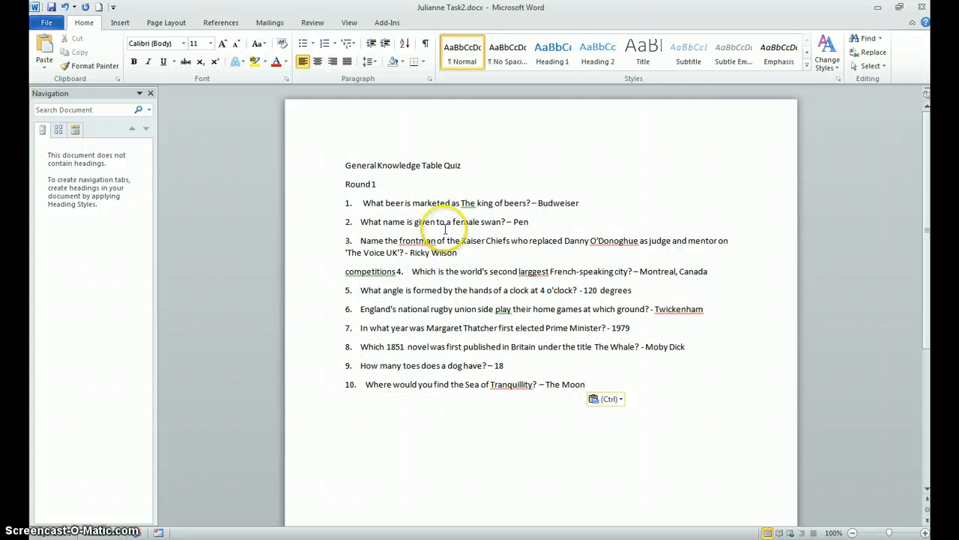
{"action": "left_click", "coordinate": [338, 165]}
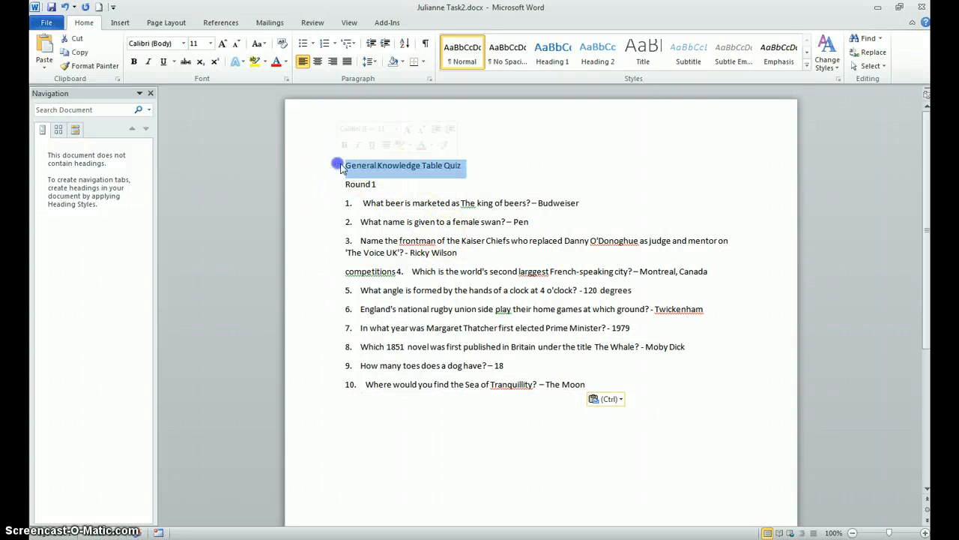
Step: Insert a table with three columns and eight rows below the pasted quiz text
{"action": "left_click", "coordinate": [632, 383]}
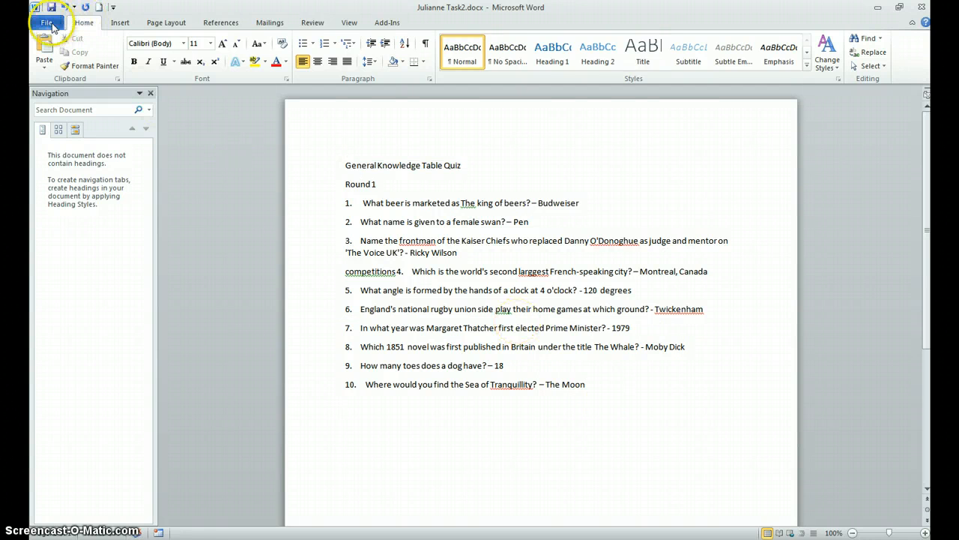
{"action": "left_click", "coordinate": [119, 23]}
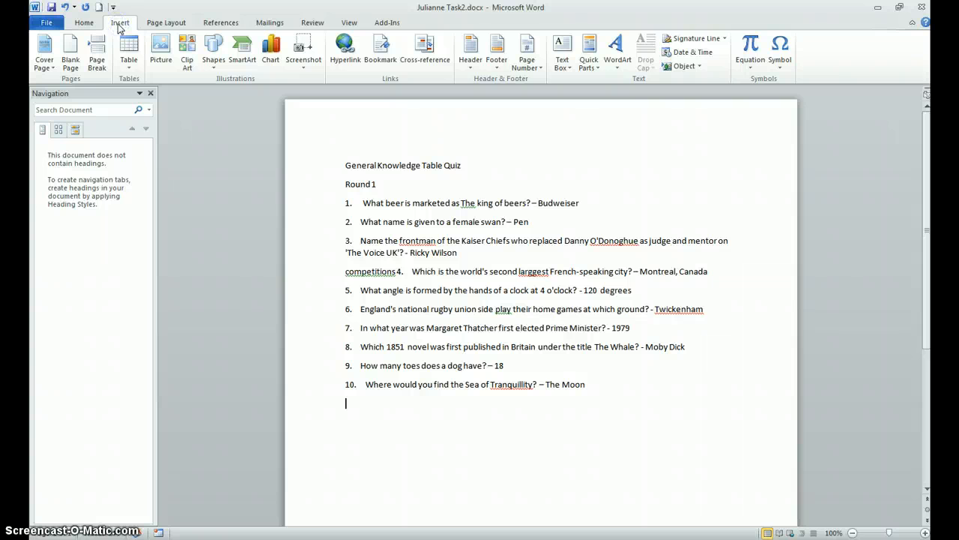
{"action": "left_click", "coordinate": [128, 57]}
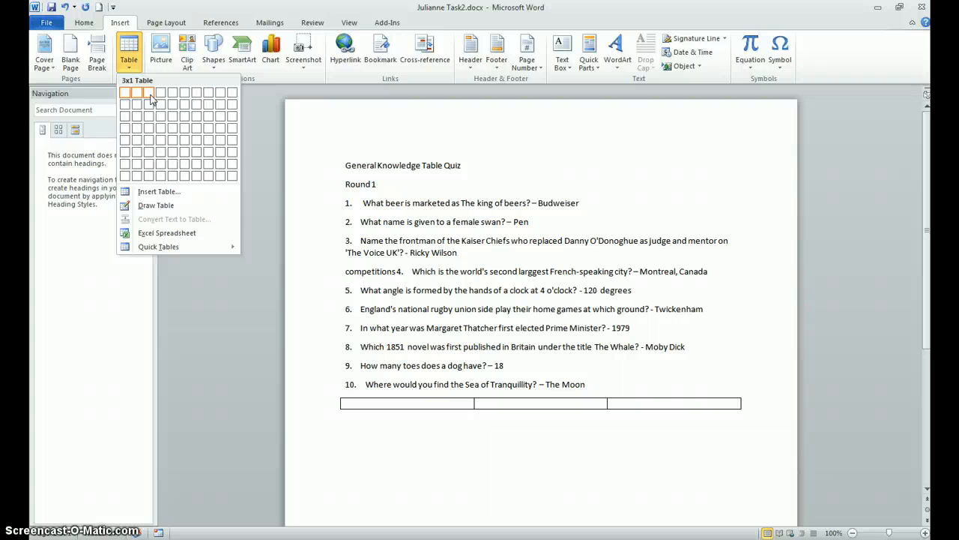
{"action": "left_click", "coordinate": [149, 181]}
Step: Insert three more blank rows into the empty three-column table, below its fourth row
{"action": "left_click_drag", "start_coordinate": [307, 414], "coordinate": [306, 440]}
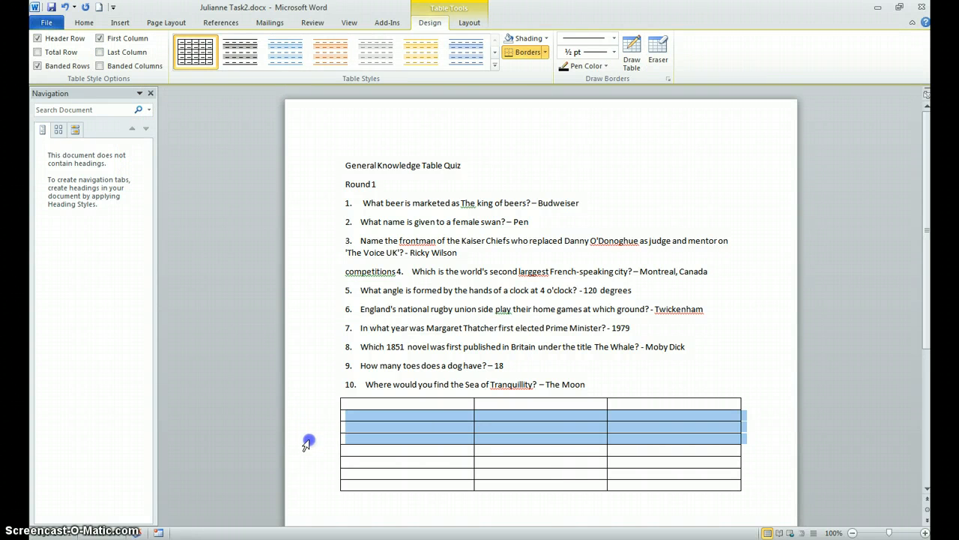
{"action": "right_click", "coordinate": [352, 441]}
{"action": "left_click", "coordinate": [416, 288]}
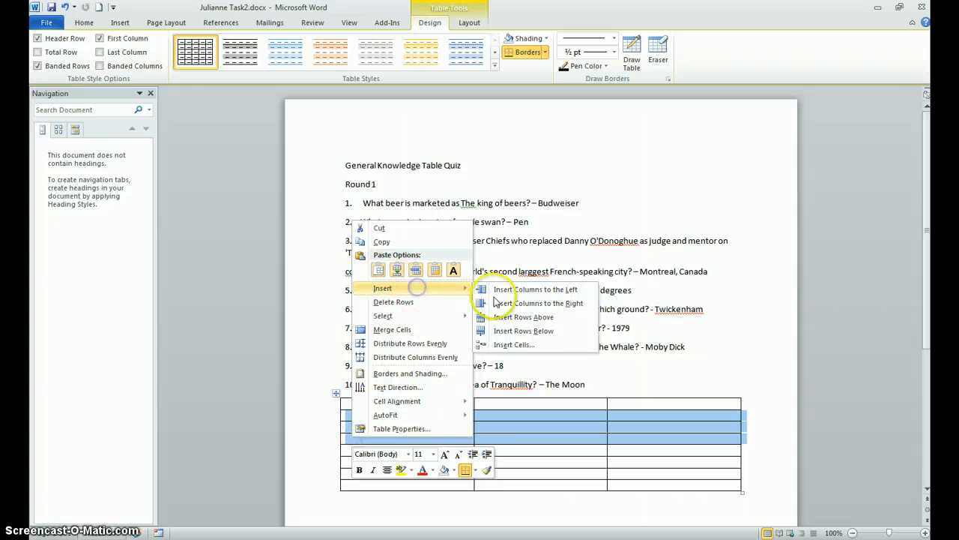
{"action": "left_click", "coordinate": [497, 331]}
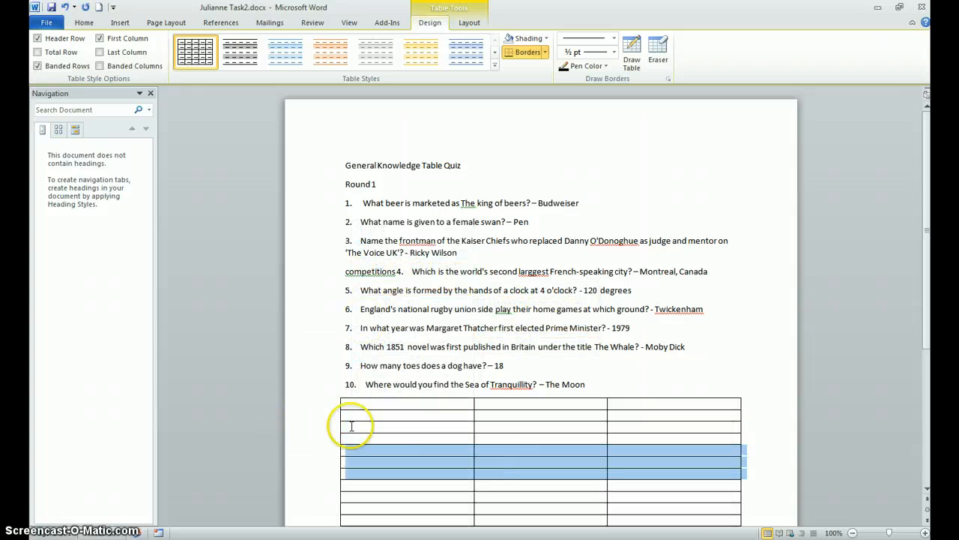
{"action": "left_click", "coordinate": [427, 406]}
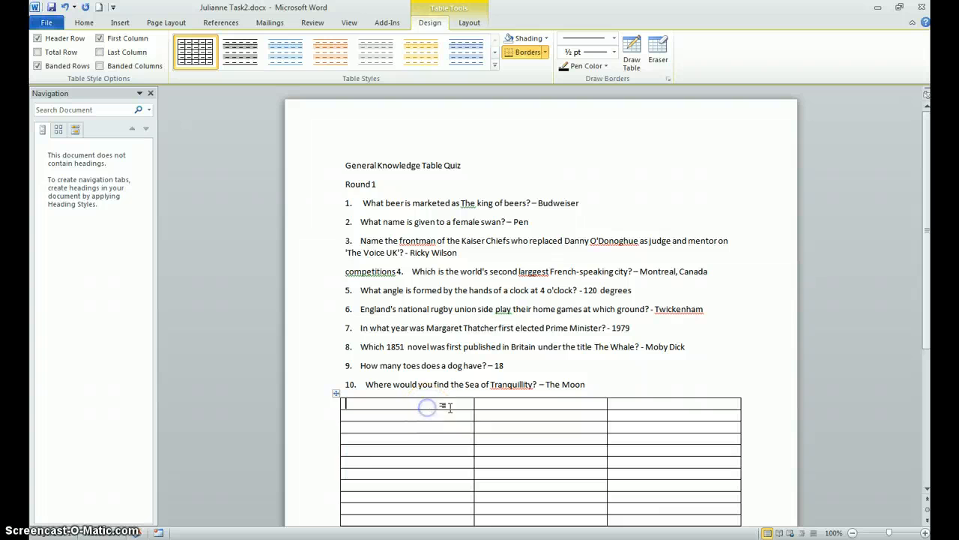
Step: Examine the Task 2 model table and its first instructions in exam 2 word (1).docx, and return to the Task2 document
{"action": "left_click", "coordinate": [284, 532]}
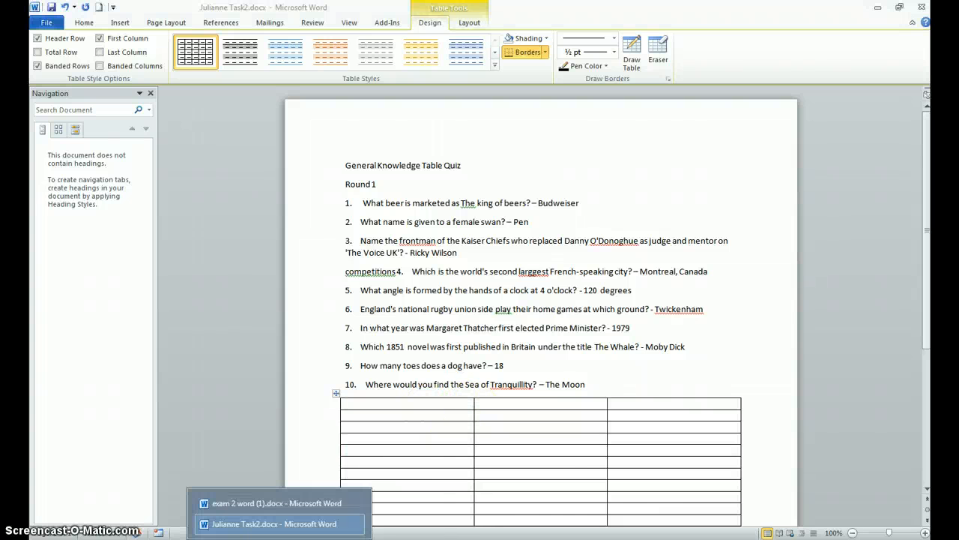
{"action": "left_click", "coordinate": [243, 501]}
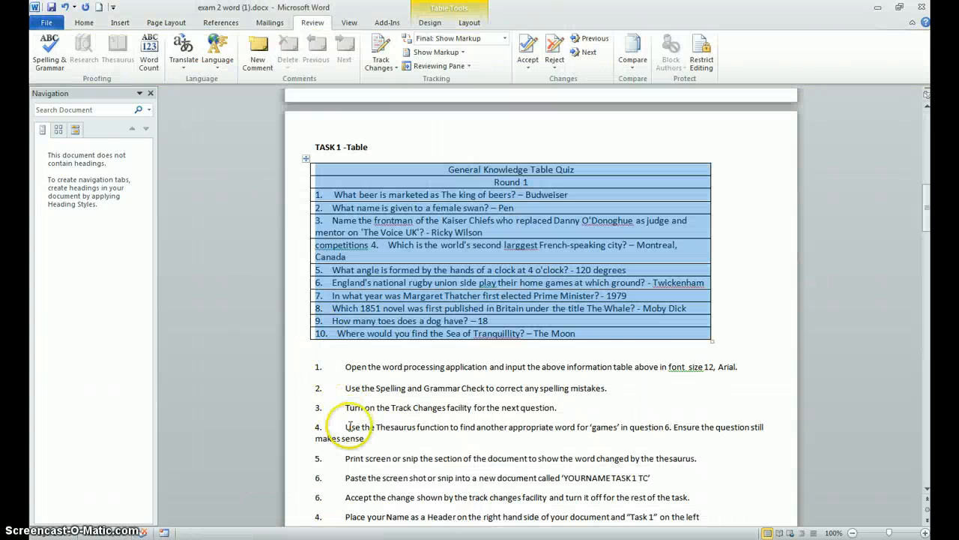
{"action": "scroll", "coordinate": [300, 402], "scroll_direction": "down", "scroll_amount": 10}
{"action": "scroll", "coordinate": [346, 402], "scroll_direction": "down", "scroll_amount": 6}
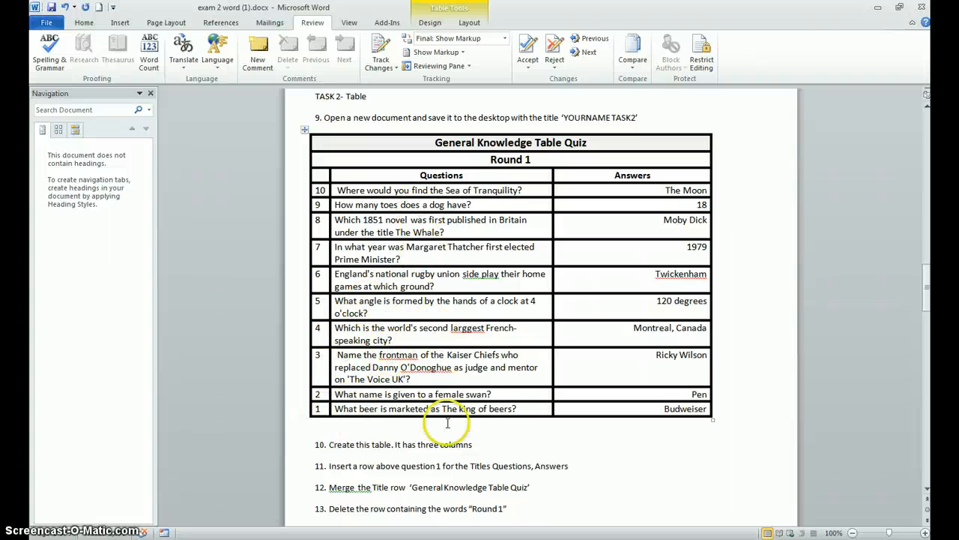
{"action": "left_click", "coordinate": [319, 539]}
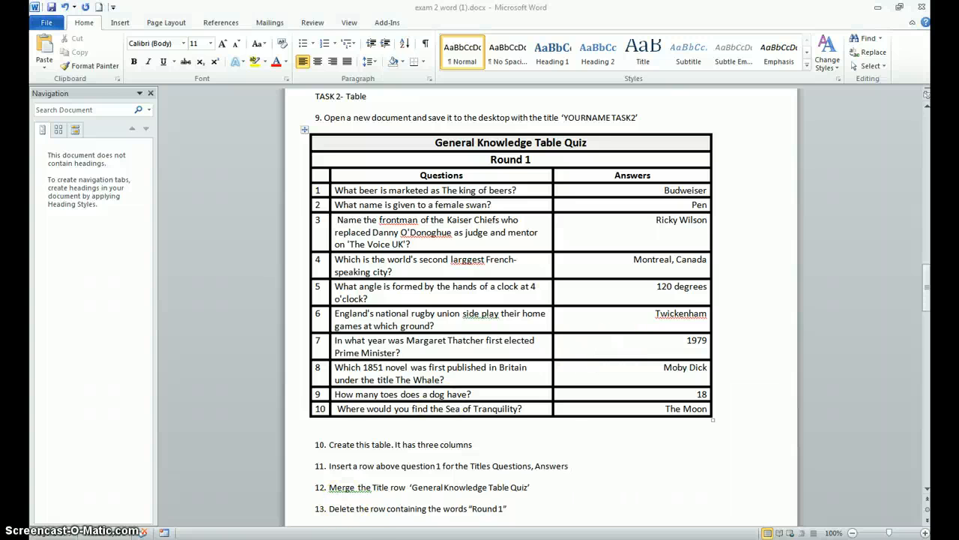
{"action": "mouse_move", "coordinate": [164, 532]}
{"action": "left_click", "coordinate": [247, 521]}
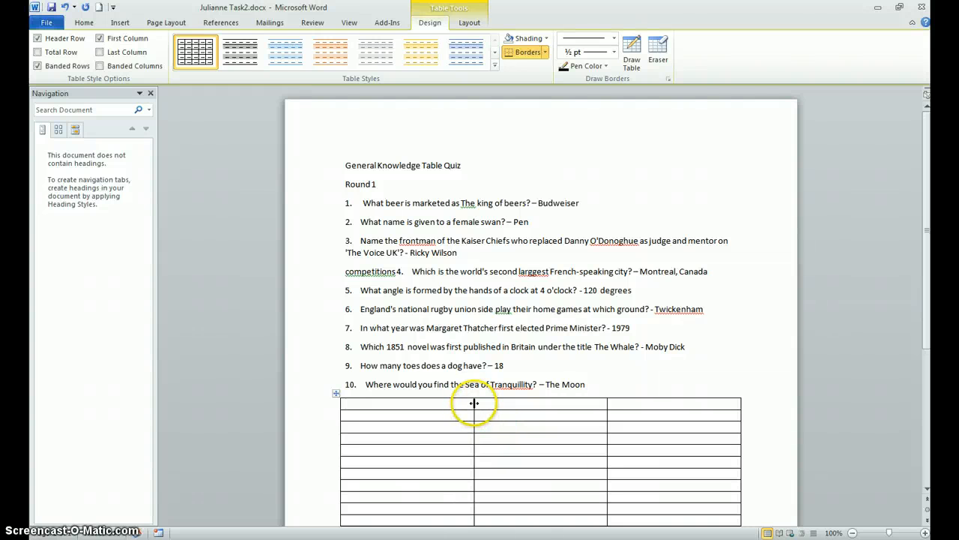
Step: Narrow the table's first column to fit question numbers and widen the middle column for the question text
{"action": "left_click_drag", "start_coordinate": [474, 403], "coordinate": [468, 403]}
{"action": "left_click_drag", "start_coordinate": [356, 402], "coordinate": [356, 402]}
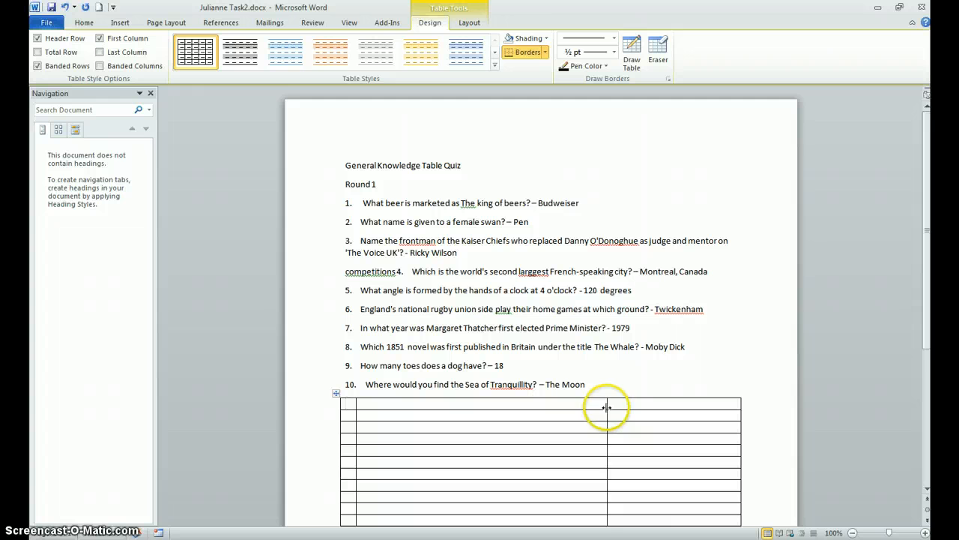
{"action": "left_click_drag", "start_coordinate": [607, 406], "coordinate": [632, 407]}
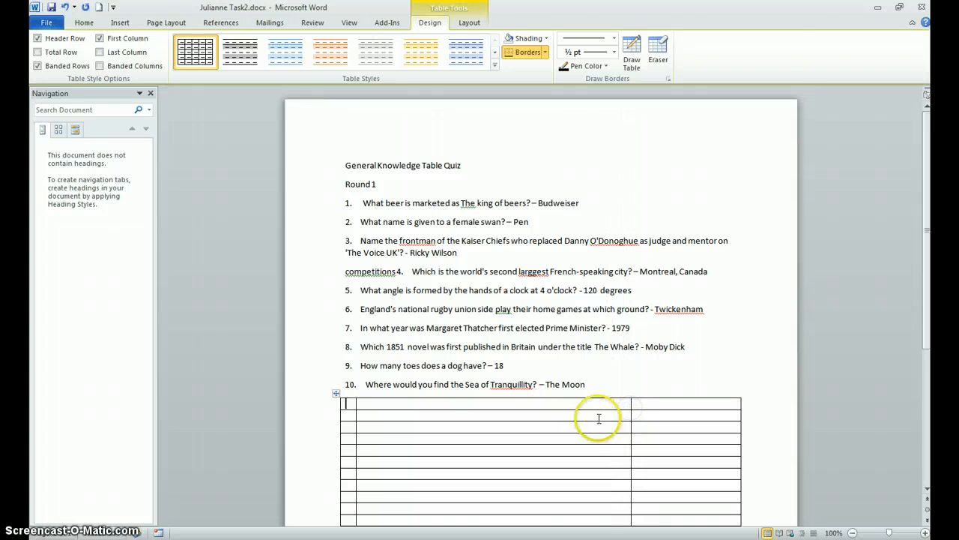
Step: Move "General Knowledge Table Quiz" and "Round 1" from the pasted text into the middle column's first two rows
{"action": "left_click", "coordinate": [457, 165]}
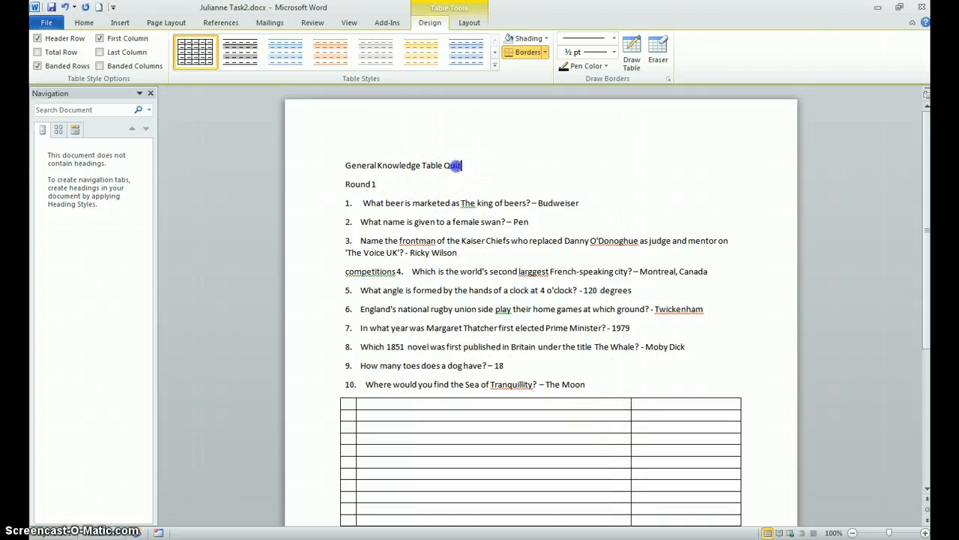
{"action": "left_click_drag", "start_coordinate": [457, 165], "coordinate": [351, 171]}
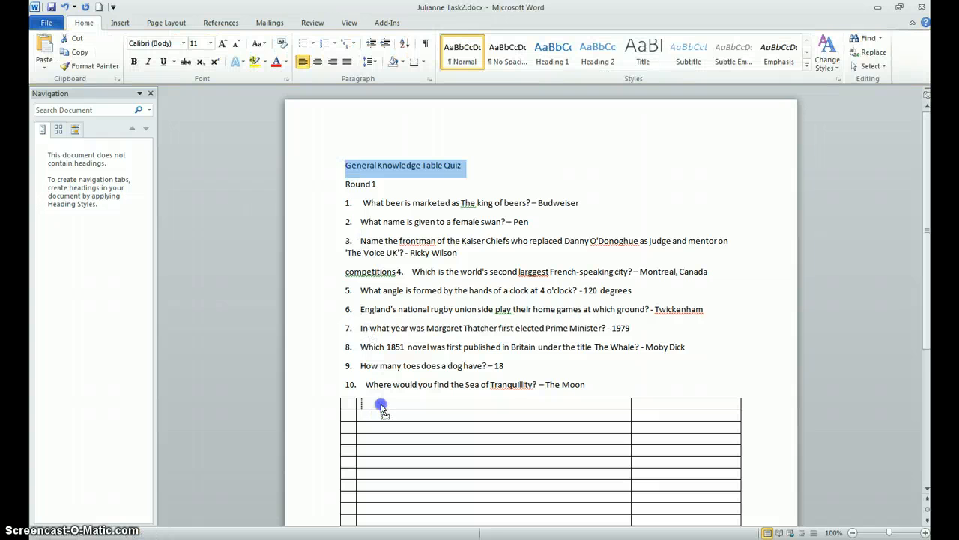
{"action": "left_click_drag", "start_coordinate": [380, 405], "coordinate": [378, 403]}
{"action": "left_click", "coordinate": [339, 162]}
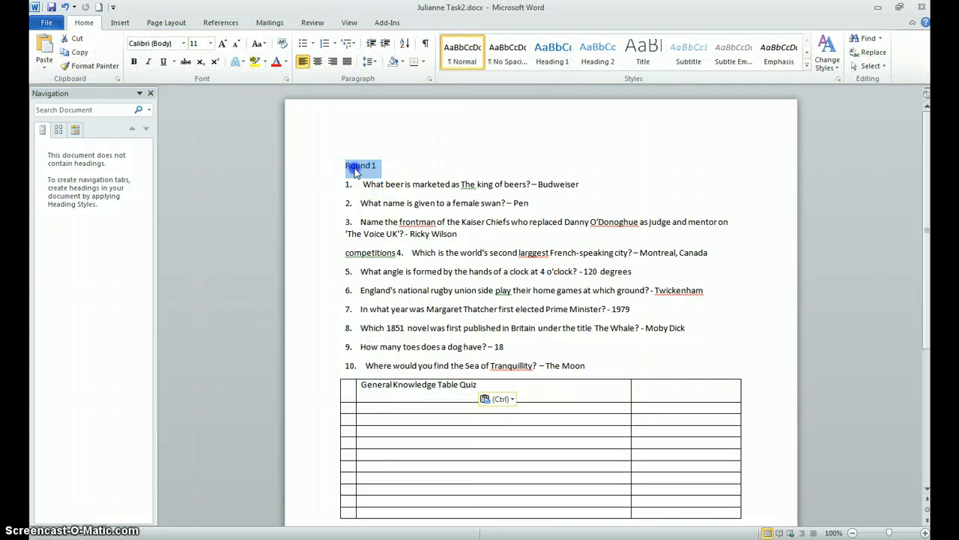
{"action": "left_click_drag", "start_coordinate": [377, 408], "coordinate": [377, 409]}
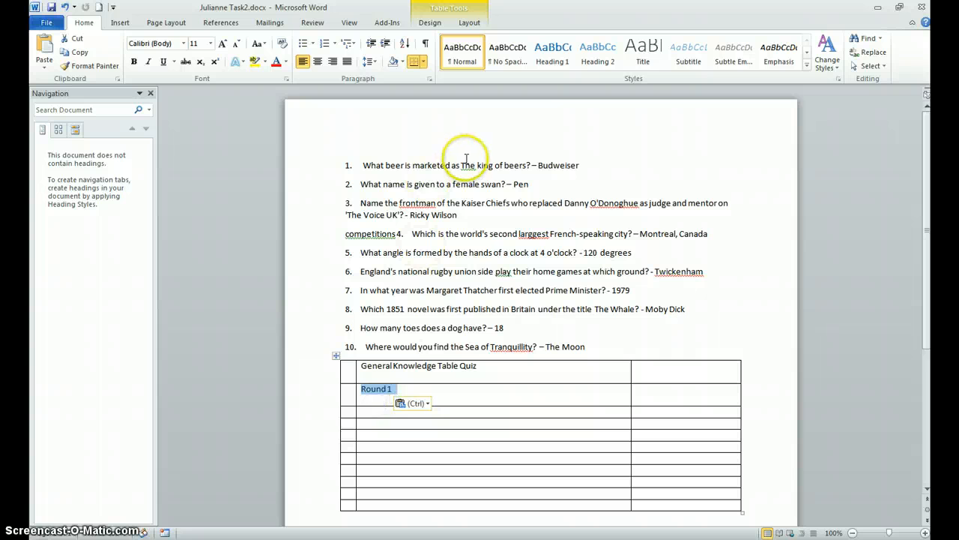
Step: Move the first question's text into the third row's middle cell and its answer, Budweiser, into the last column
{"action": "left_click_drag", "start_coordinate": [529, 163], "coordinate": [362, 165]}
{"action": "left_click_drag", "start_coordinate": [371, 408], "coordinate": [371, 408]}
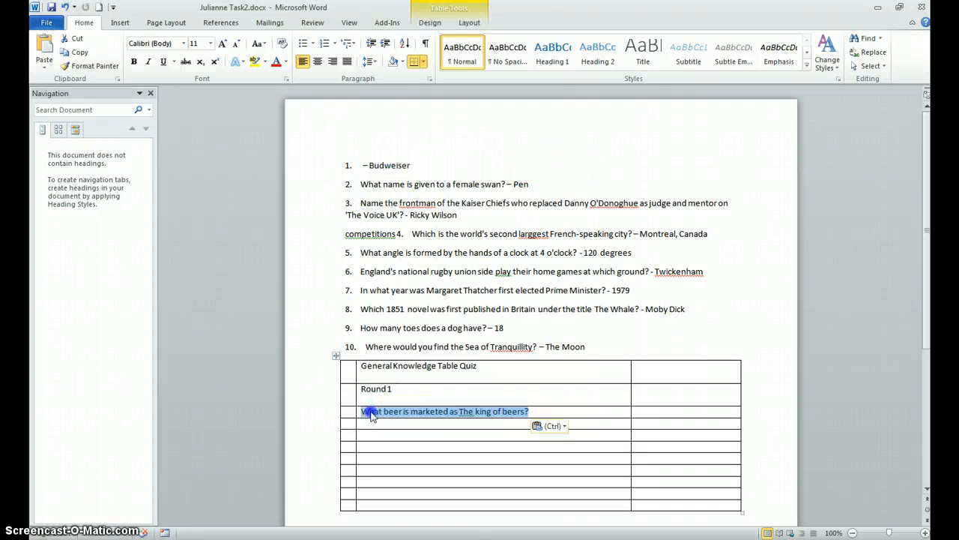
{"action": "left_click_drag", "start_coordinate": [418, 165], "coordinate": [365, 166]}
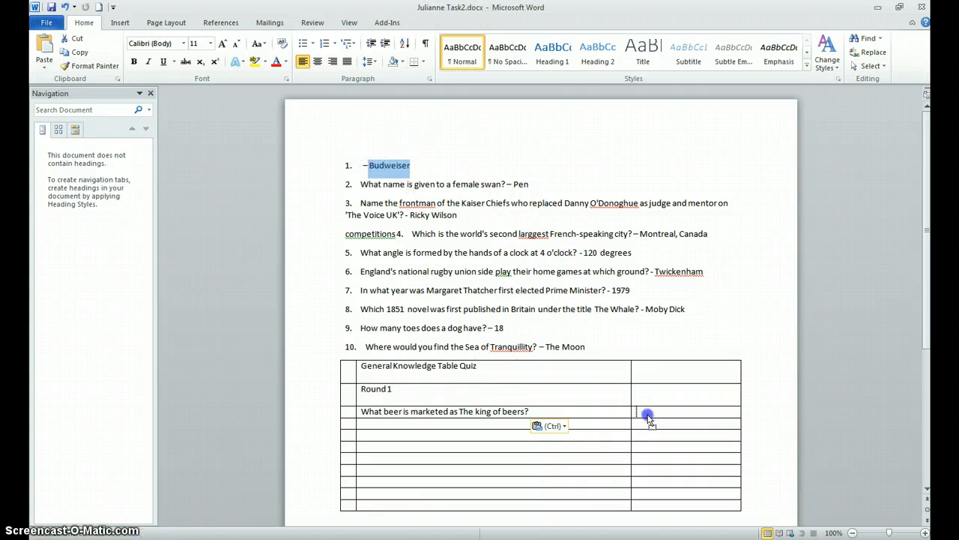
{"action": "left_click_drag", "start_coordinate": [649, 418], "coordinate": [649, 418]}
{"action": "left_click", "coordinate": [455, 382]}
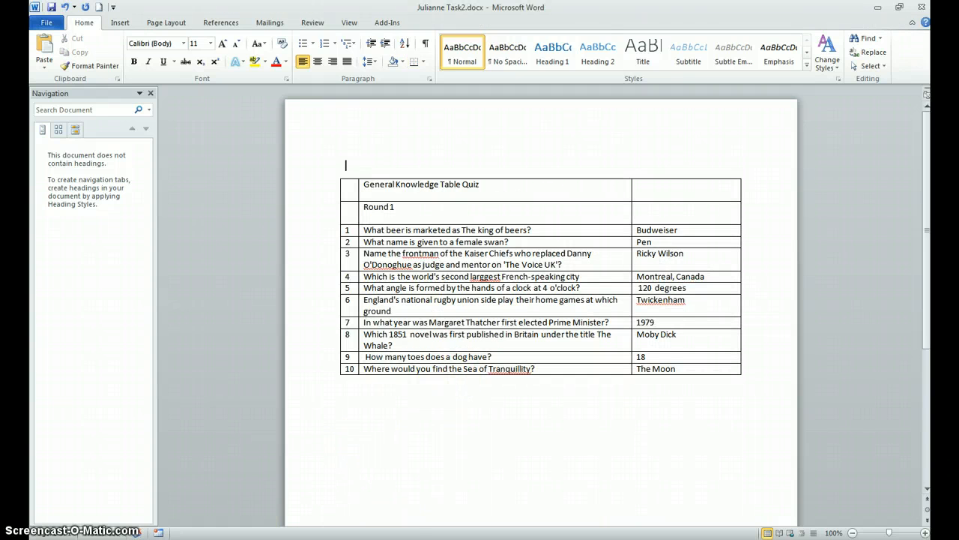
Step: Read the Task 2 table instructions from item 10 onwards in exam 2 word (1).docx, and return to the Task2 document
{"action": "left_click", "coordinate": [278, 538]}
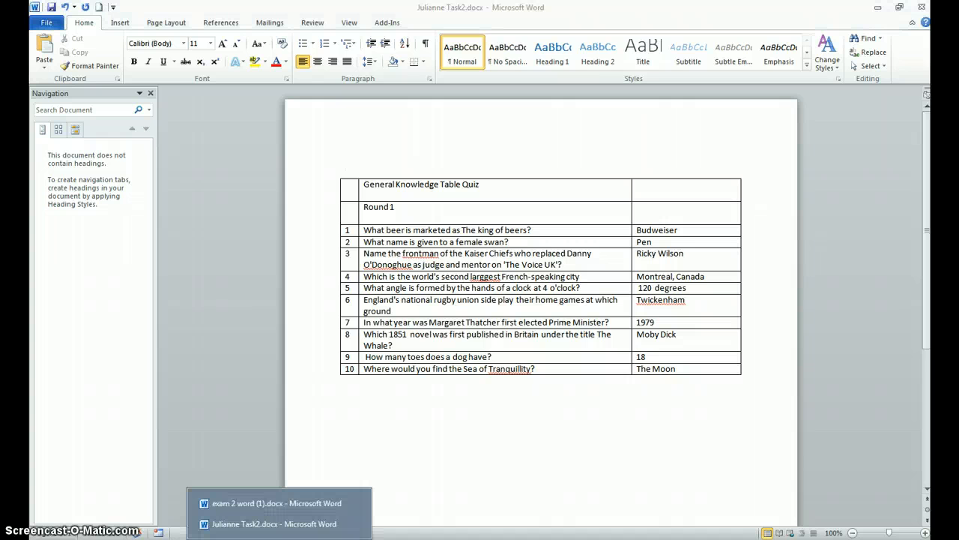
{"action": "left_click", "coordinate": [247, 525]}
{"action": "left_click", "coordinate": [250, 532]}
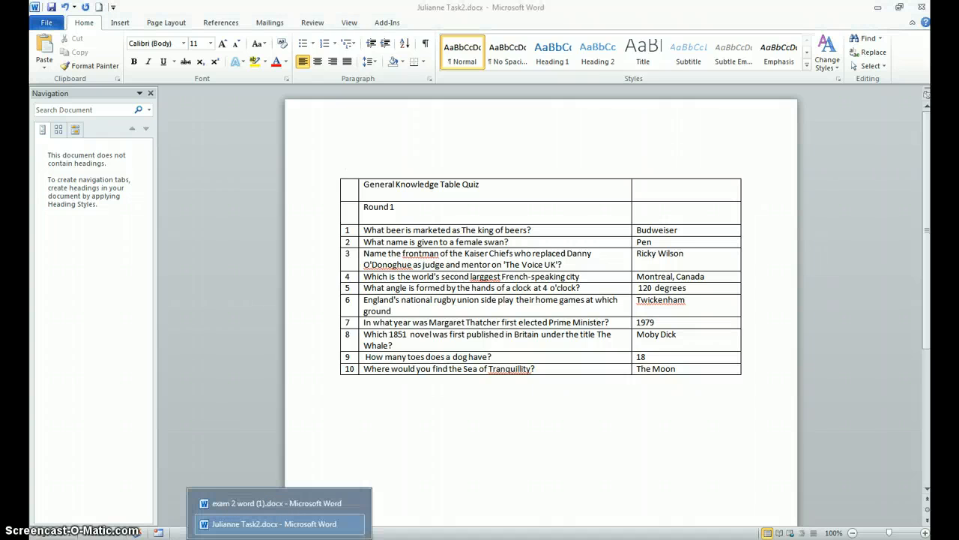
{"action": "left_click", "coordinate": [240, 503]}
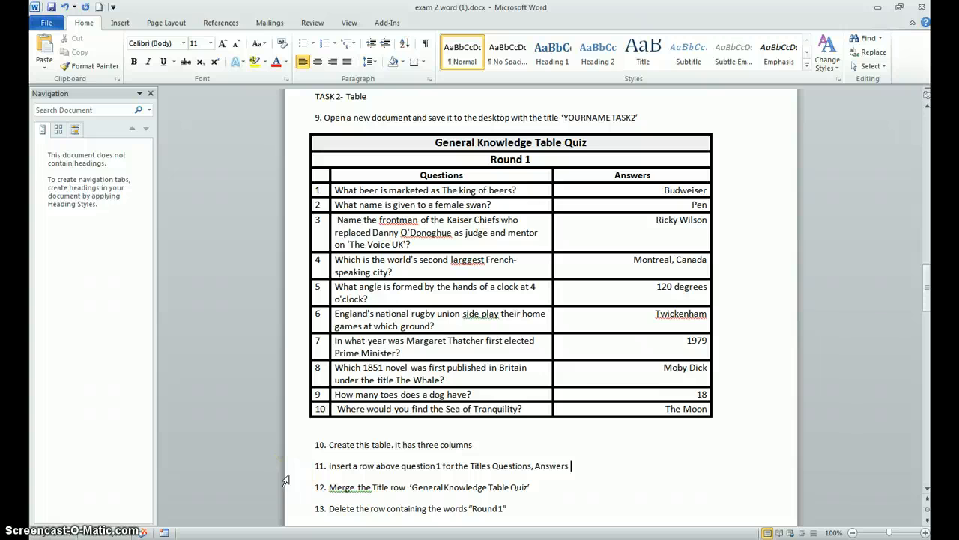
{"action": "scroll", "coordinate": [352, 487], "scroll_direction": "down", "scroll_amount": 2}
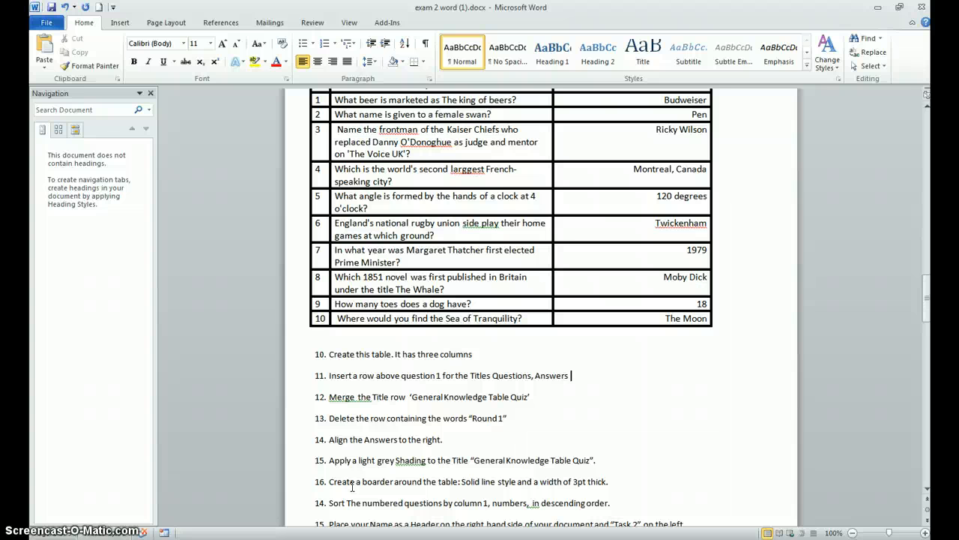
{"action": "scroll", "coordinate": [352, 486], "scroll_direction": "down", "scroll_amount": 1}
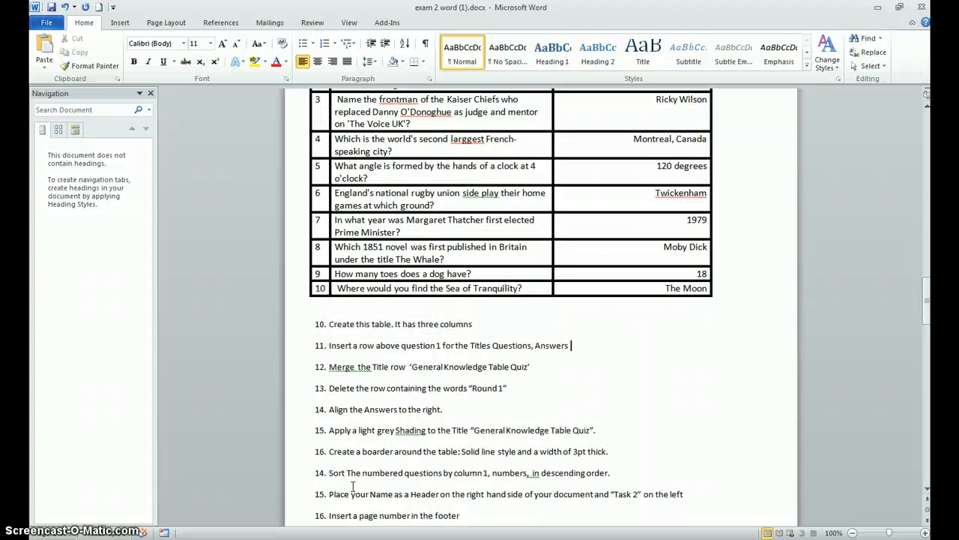
{"action": "scroll", "coordinate": [352, 487], "scroll_direction": "up", "scroll_amount": 2}
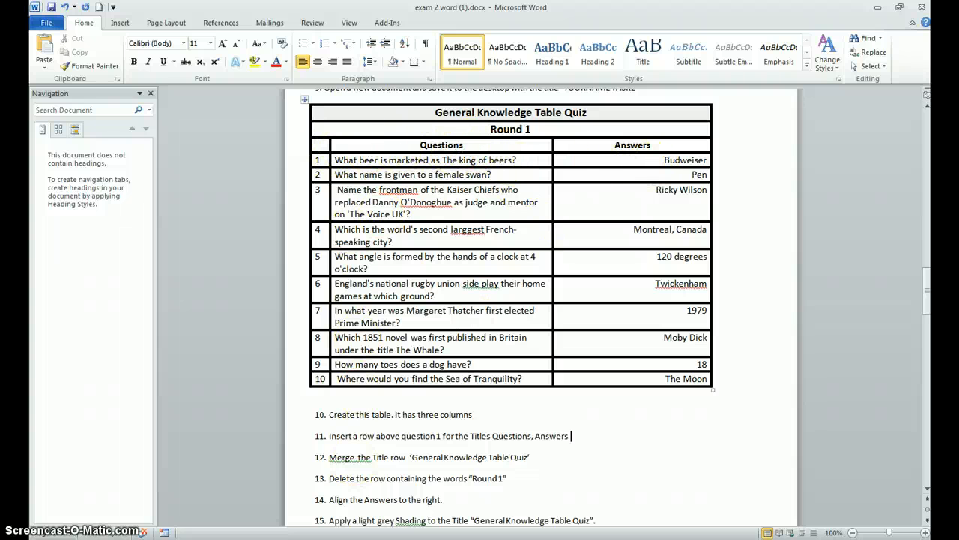
{"action": "left_click", "coordinate": [299, 502]}
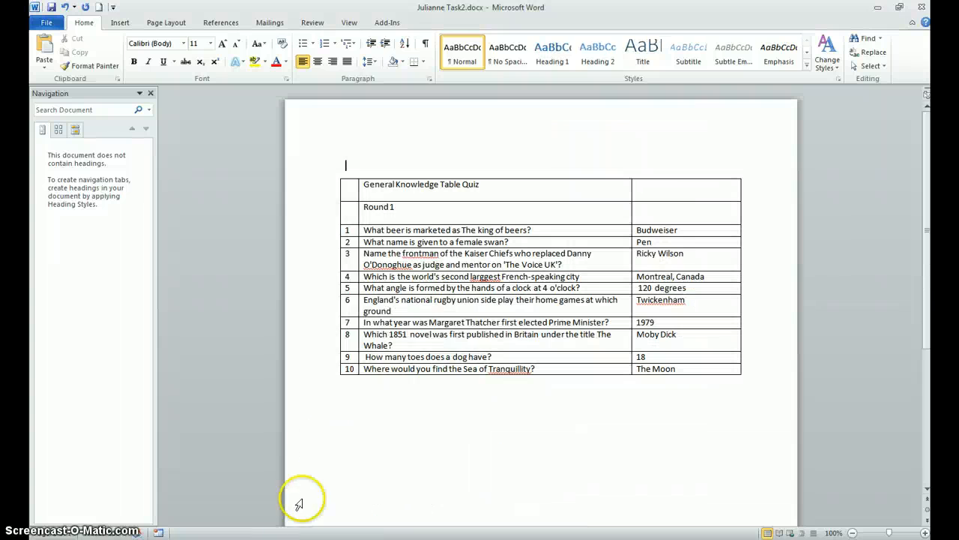
Step: Insert a blank row below the question 1 row of the quiz table
{"action": "right_click", "coordinate": [323, 232]}
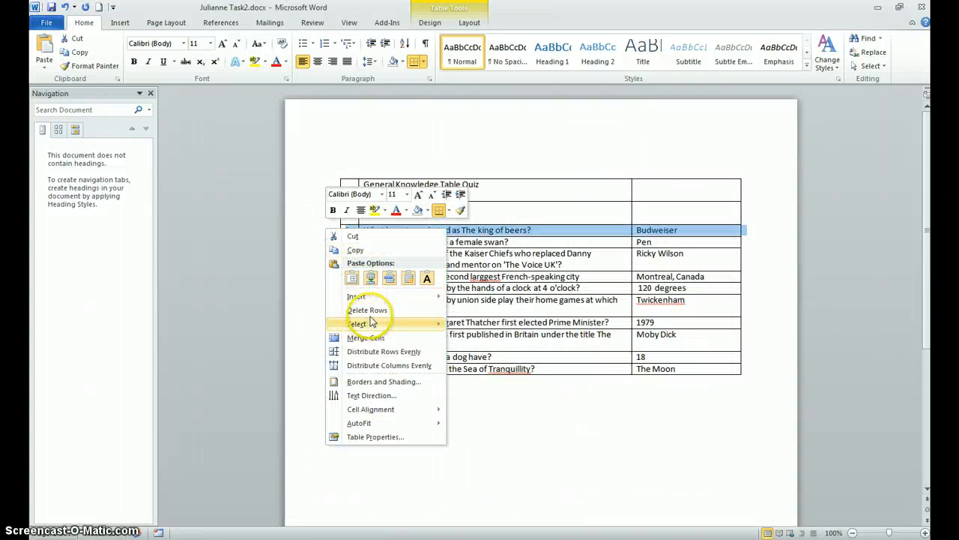
{"action": "mouse_move", "coordinate": [424, 301]}
{"action": "left_click", "coordinate": [494, 339]}
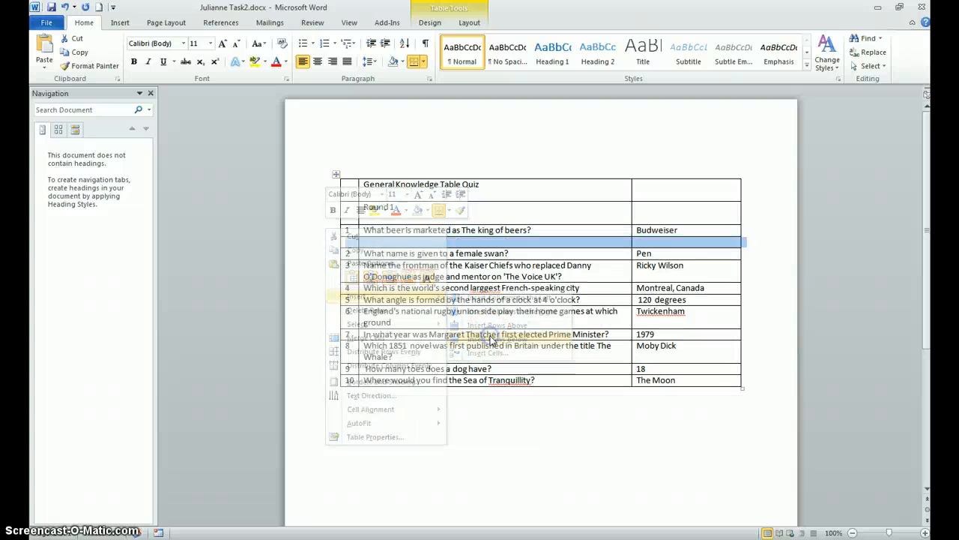
Step: Insert a blank row above the question 1 row, directly under the Round 1 row
{"action": "right_click", "coordinate": [318, 229]}
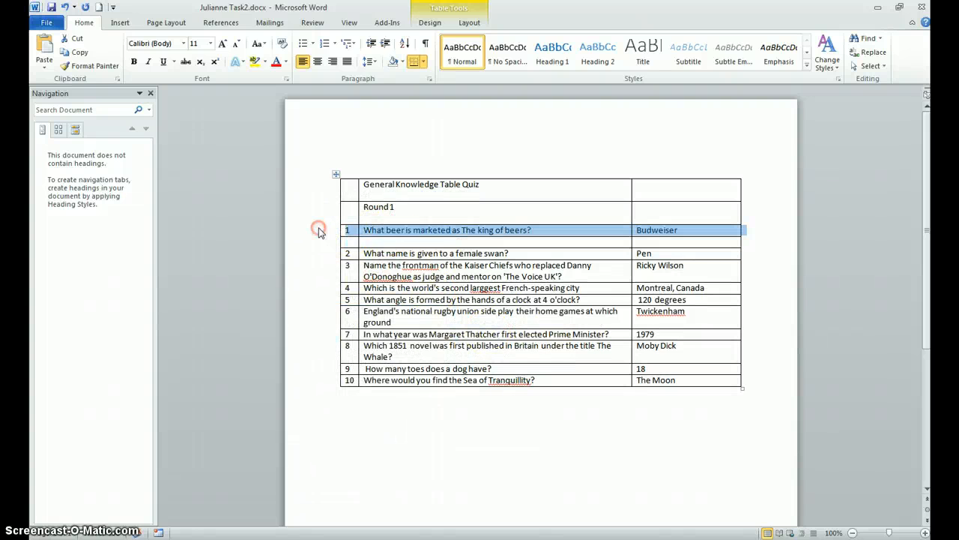
{"action": "mouse_move", "coordinate": [369, 297]}
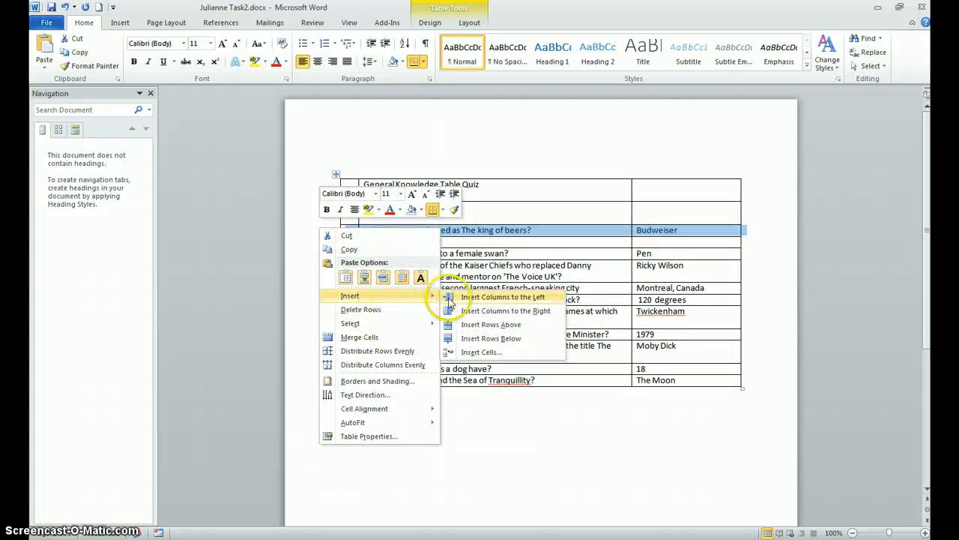
{"action": "left_click", "coordinate": [483, 327]}
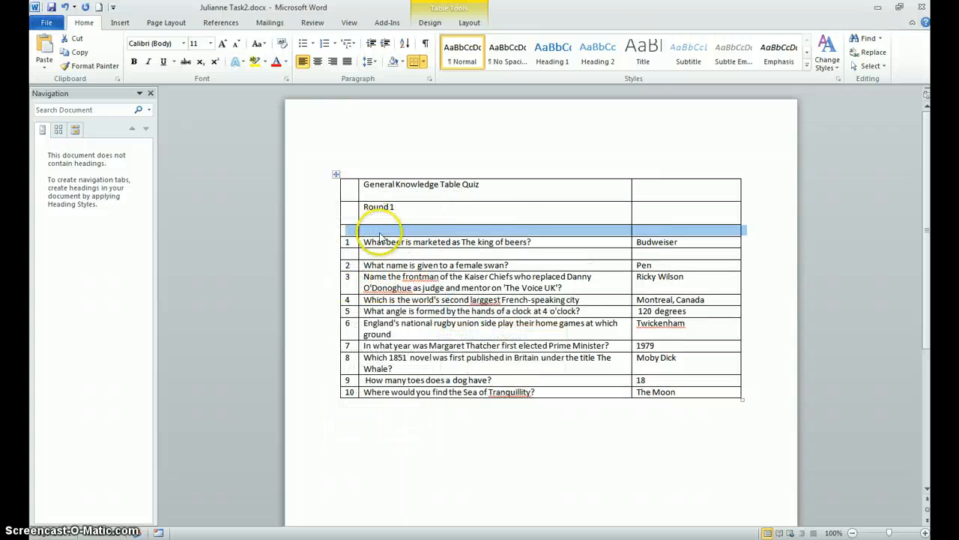
Step: Delete the blank row between questions 1 and 2, and enter the headings Questions and Answers in the row above question 1
{"action": "left_click", "coordinate": [327, 255]}
{"action": "right_click", "coordinate": [327, 259]}
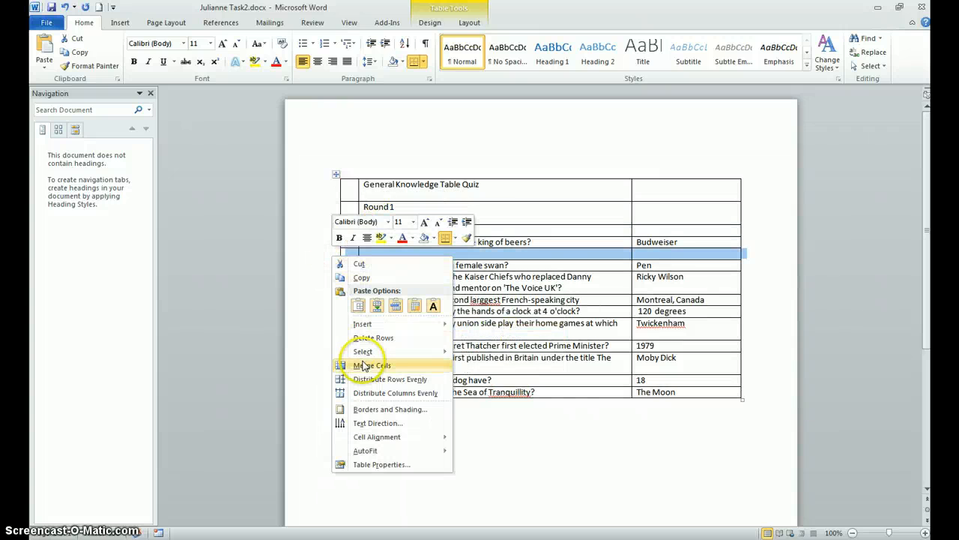
{"action": "left_click", "coordinate": [366, 336]}
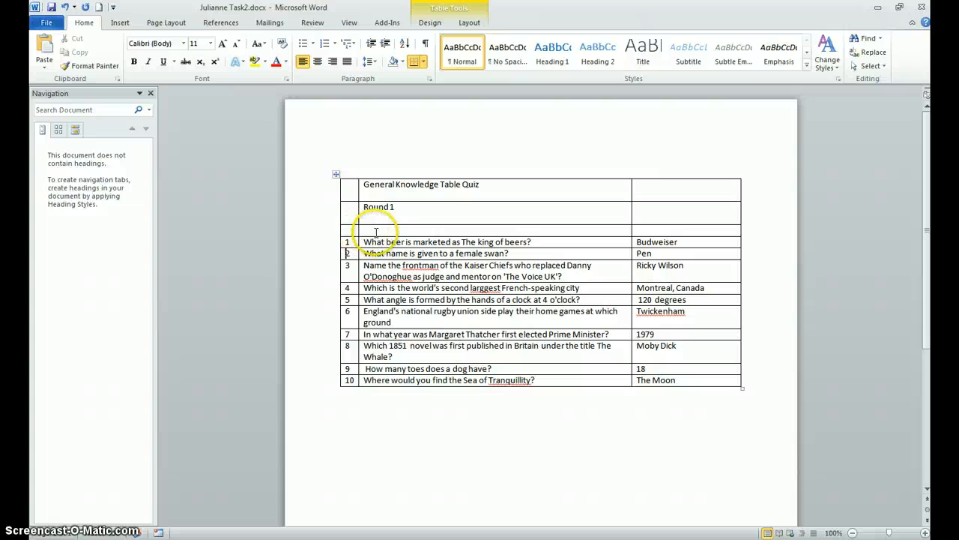
{"action": "left_click", "coordinate": [405, 231]}
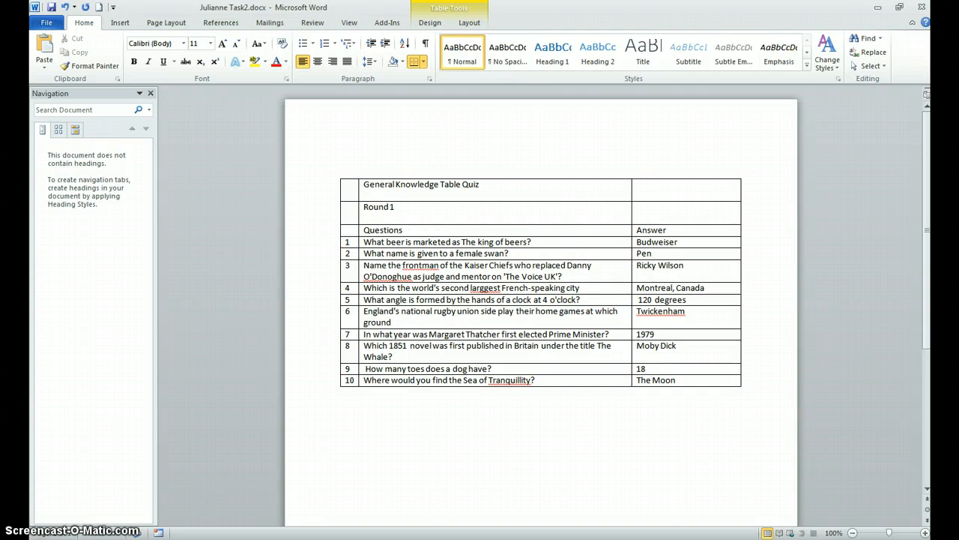
Step: Check the instructions from item 12 onwards in exam 2 word (1).docx, and return to the Task2 document
{"action": "left_click", "coordinate": [264, 532]}
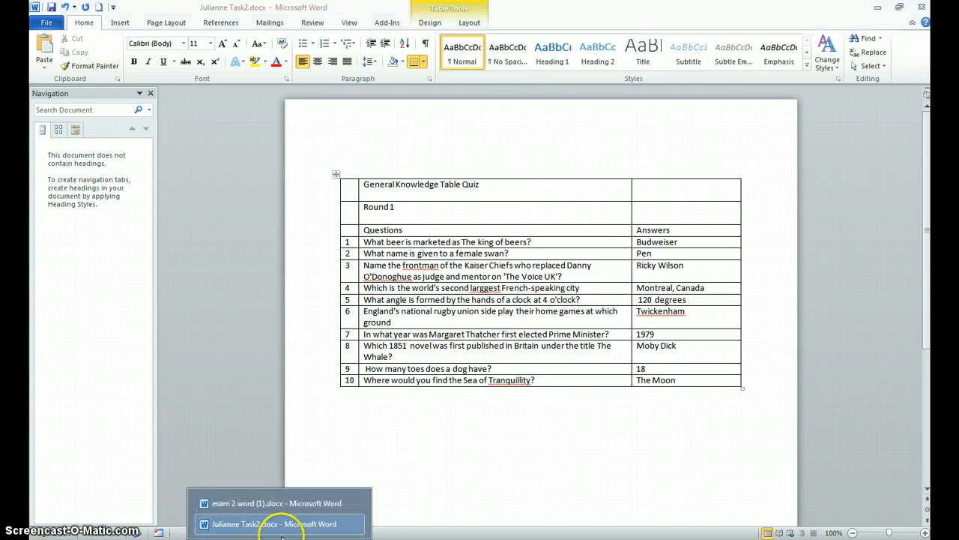
{"action": "left_click", "coordinate": [272, 512]}
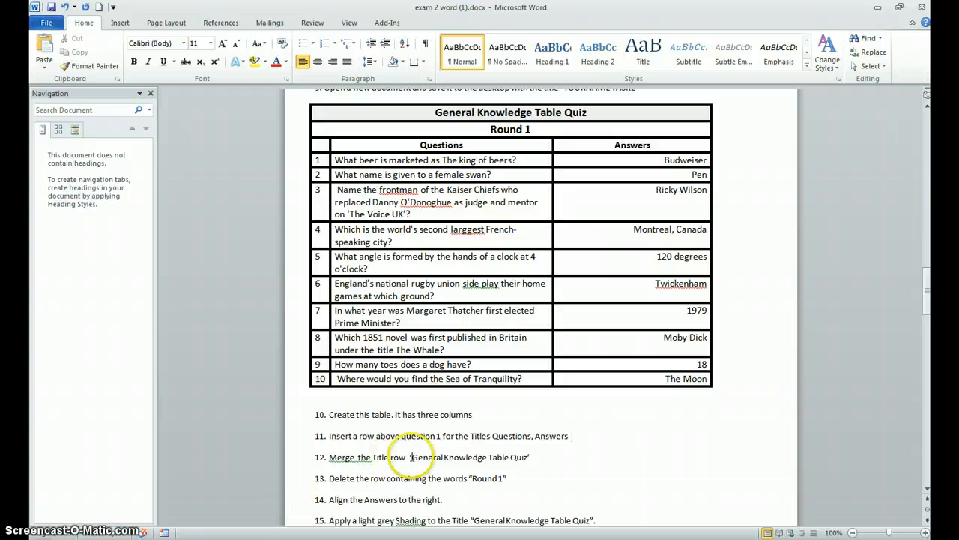
{"action": "scroll", "coordinate": [408, 454], "scroll_direction": "down", "scroll_amount": 1}
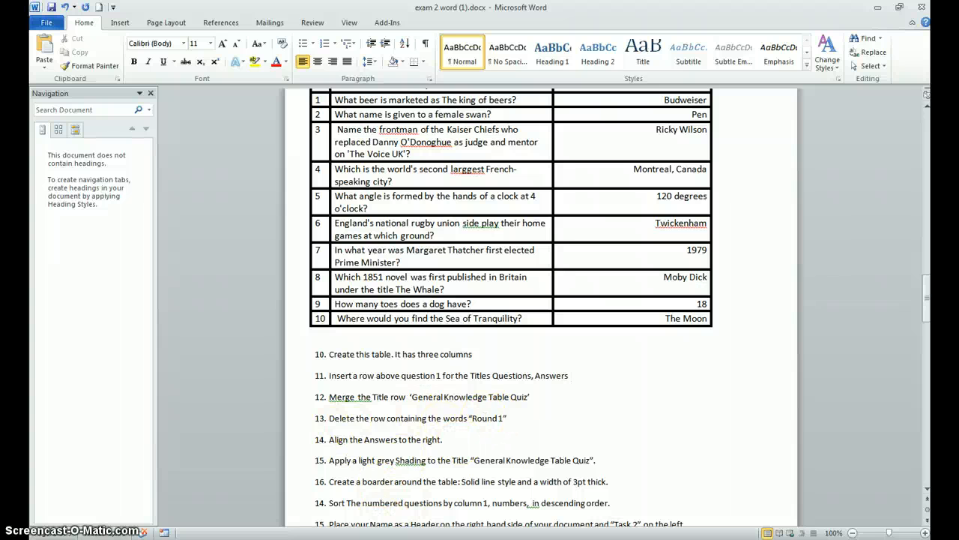
{"action": "left_click", "coordinate": [280, 538]}
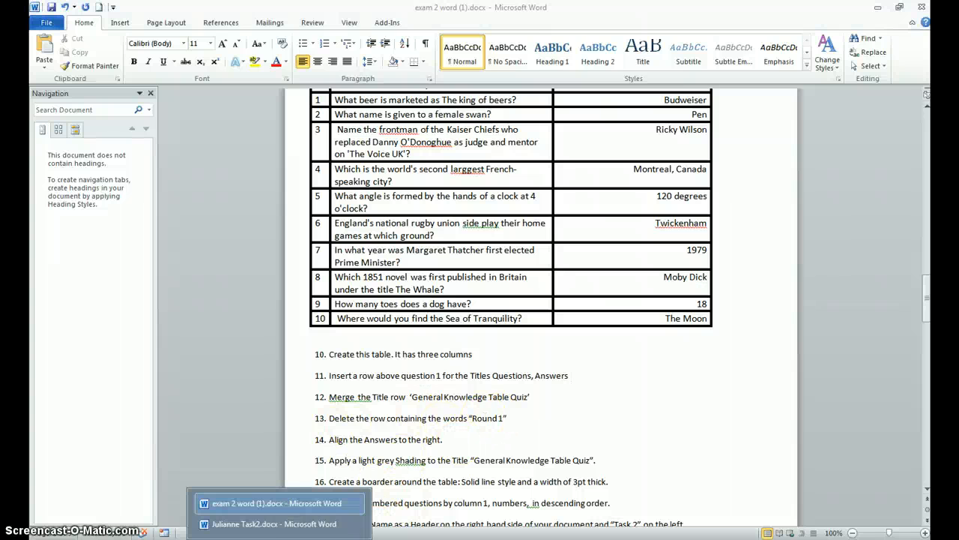
{"action": "left_click", "coordinate": [284, 524]}
{"action": "left_click", "coordinate": [279, 539]}
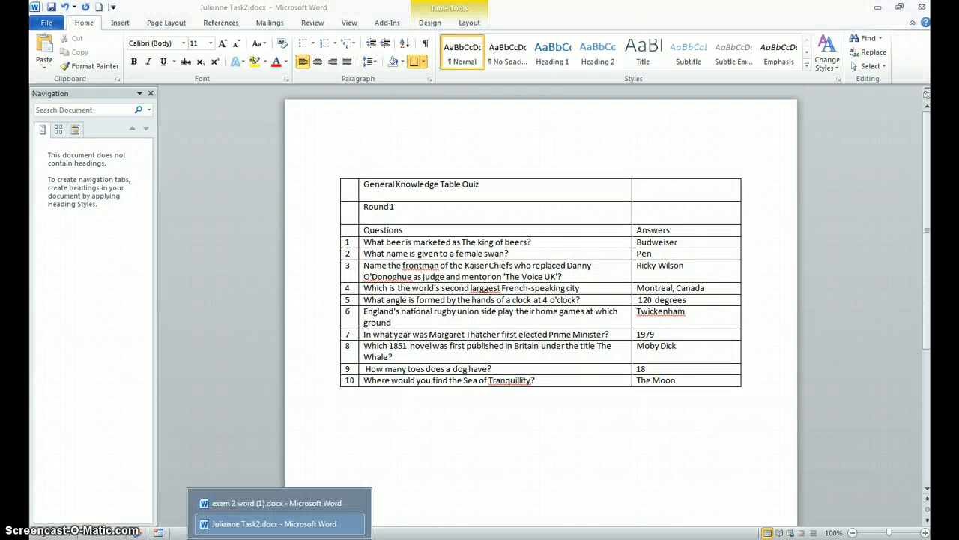
{"action": "left_click", "coordinate": [284, 531]}
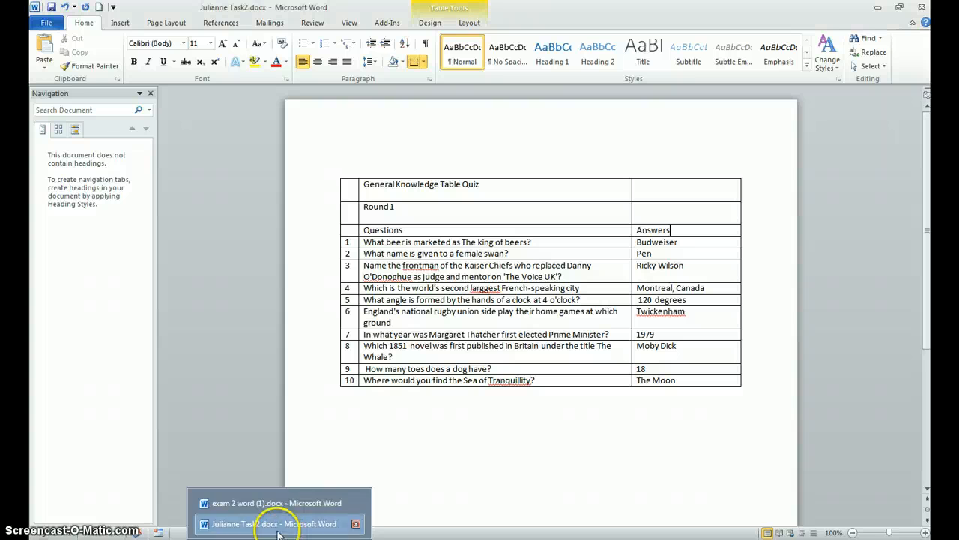
Step: Merge the three cells of the General Knowledge Table Quiz title row into one cell
{"action": "left_click", "coordinate": [342, 189]}
{"action": "left_click_drag", "start_coordinate": [342, 189], "coordinate": [361, 190]}
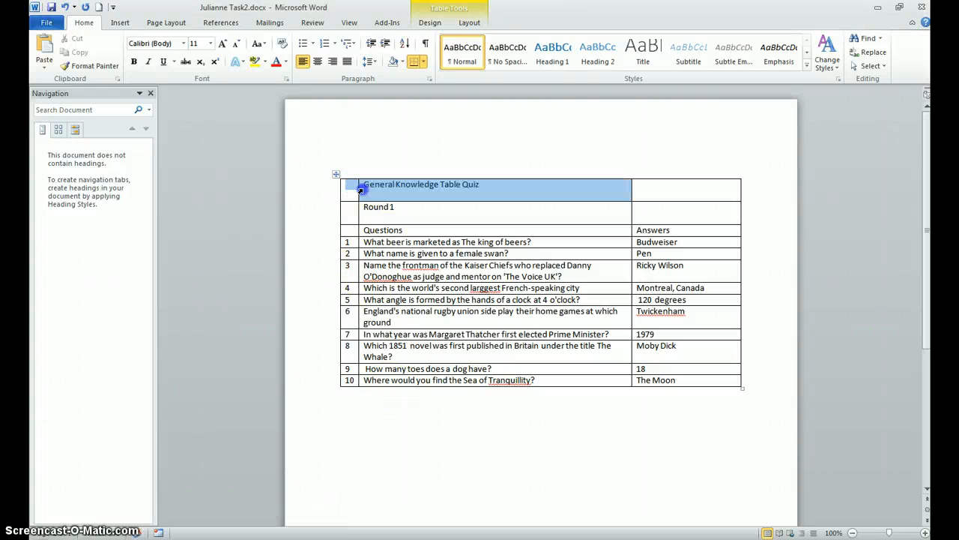
{"action": "left_click_drag", "start_coordinate": [570, 193], "coordinate": [653, 187]}
{"action": "right_click", "coordinate": [562, 196]}
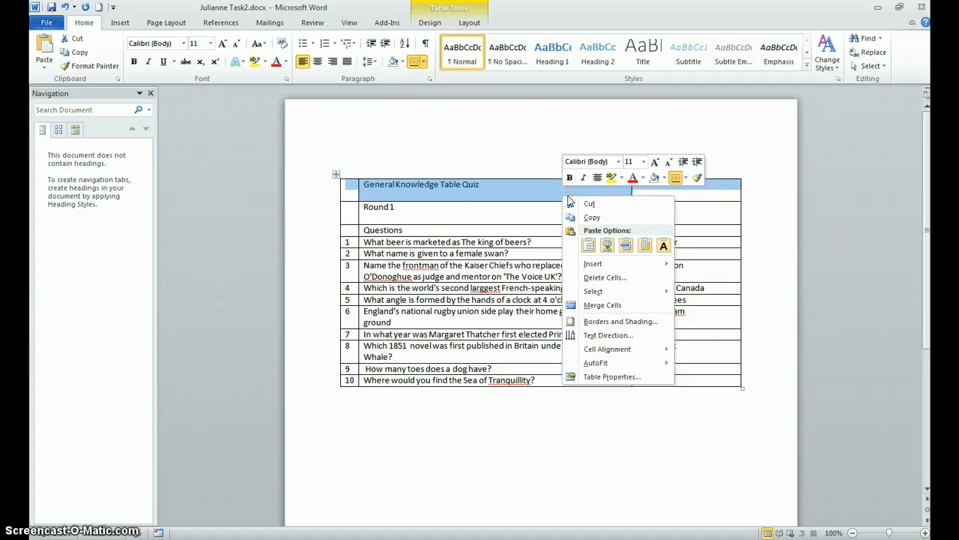
{"action": "left_click", "coordinate": [612, 306]}
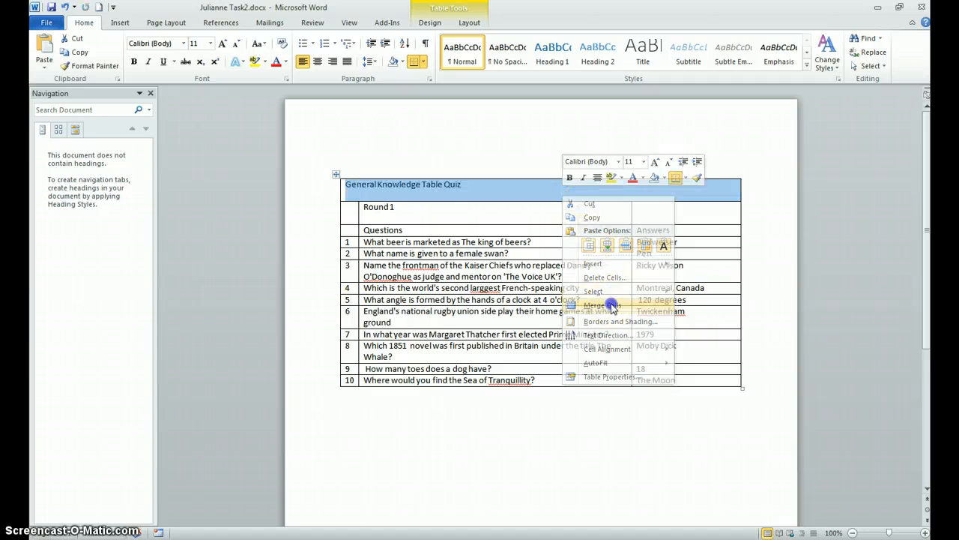
Step: Delete the Round 1 row from the quiz table
{"action": "left_click", "coordinate": [334, 212]}
{"action": "right_click", "coordinate": [330, 217]}
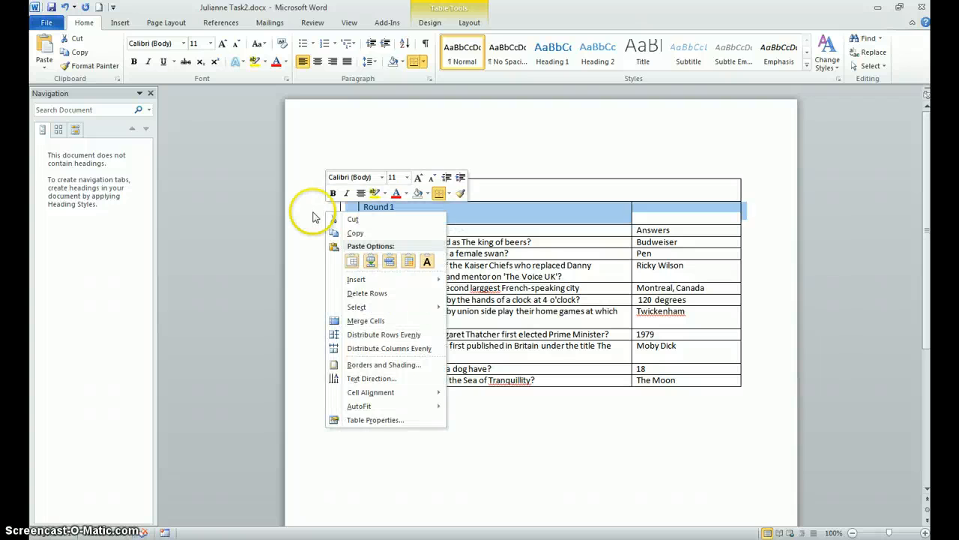
{"action": "left_click", "coordinate": [320, 211]}
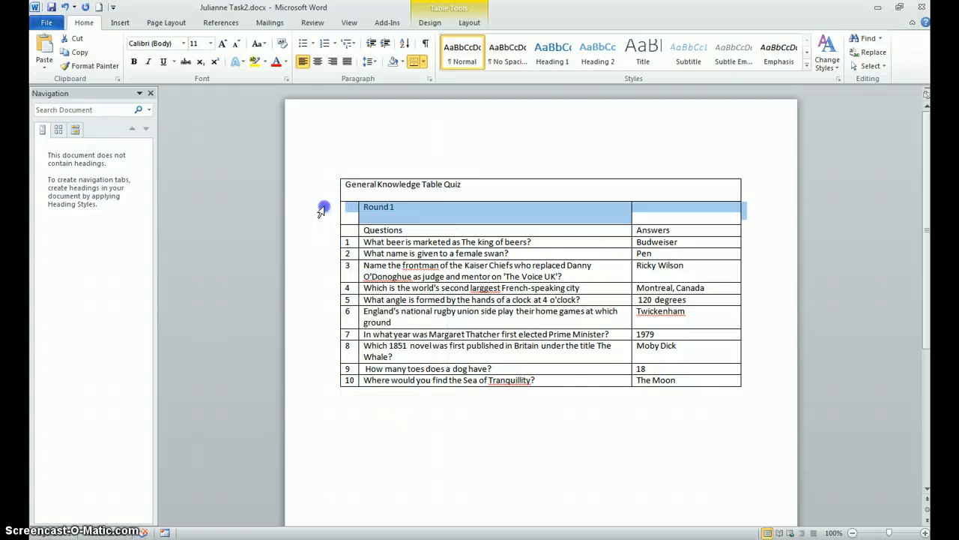
{"action": "right_click", "coordinate": [327, 213]}
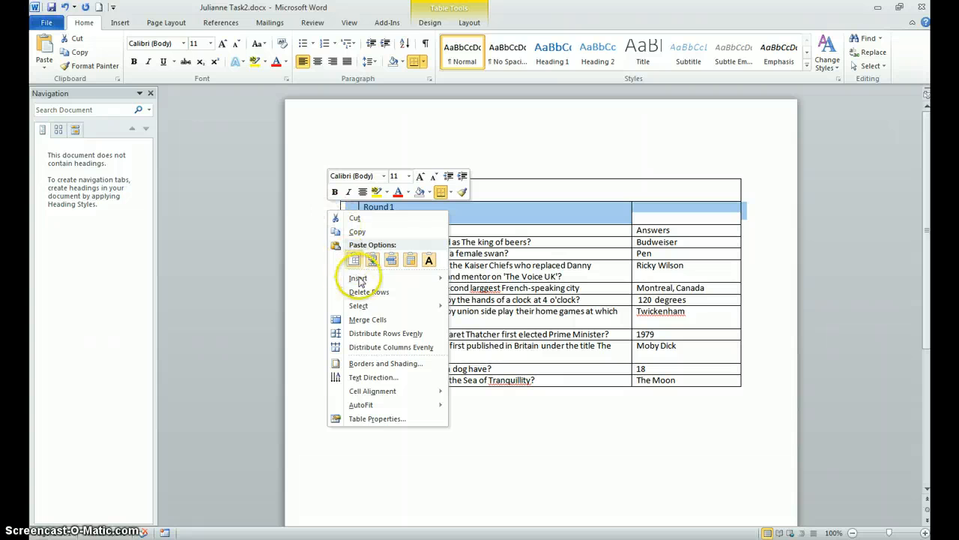
{"action": "left_click", "coordinate": [383, 293]}
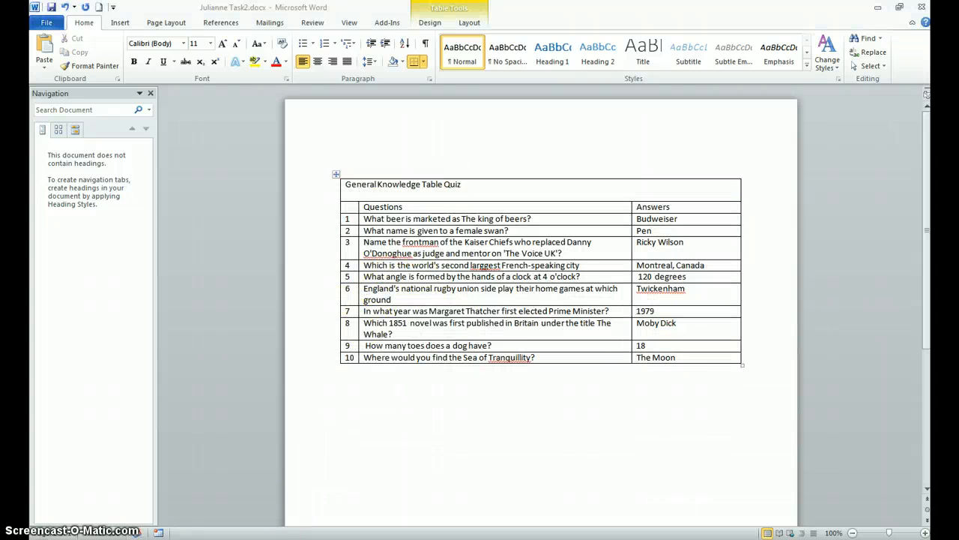
Step: Check the next instruction in exam 2 word (1).docx, and right-align the whole Answers column, heading included, in the Task2 document
{"action": "left_click", "coordinate": [158, 532]}
{"action": "left_click", "coordinate": [242, 501]}
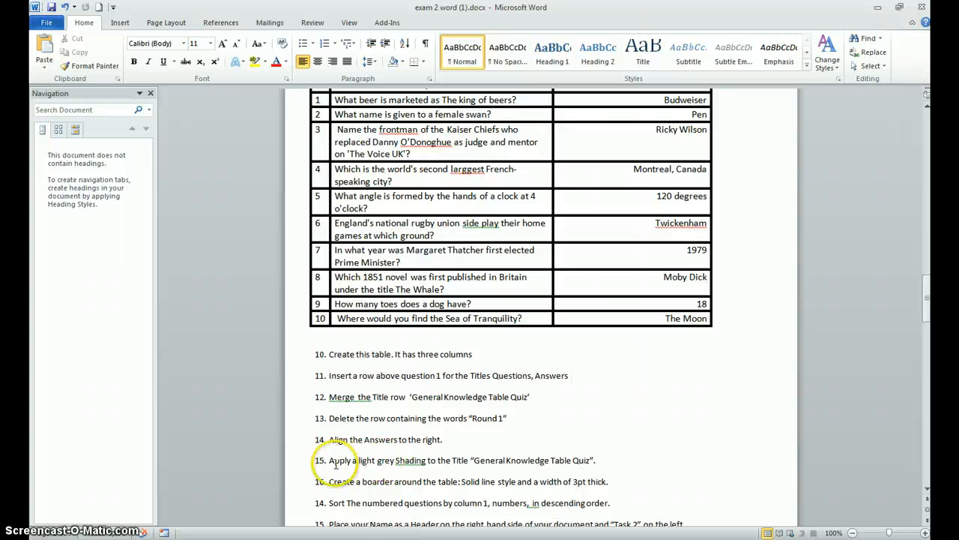
{"action": "left_click", "coordinate": [159, 532]}
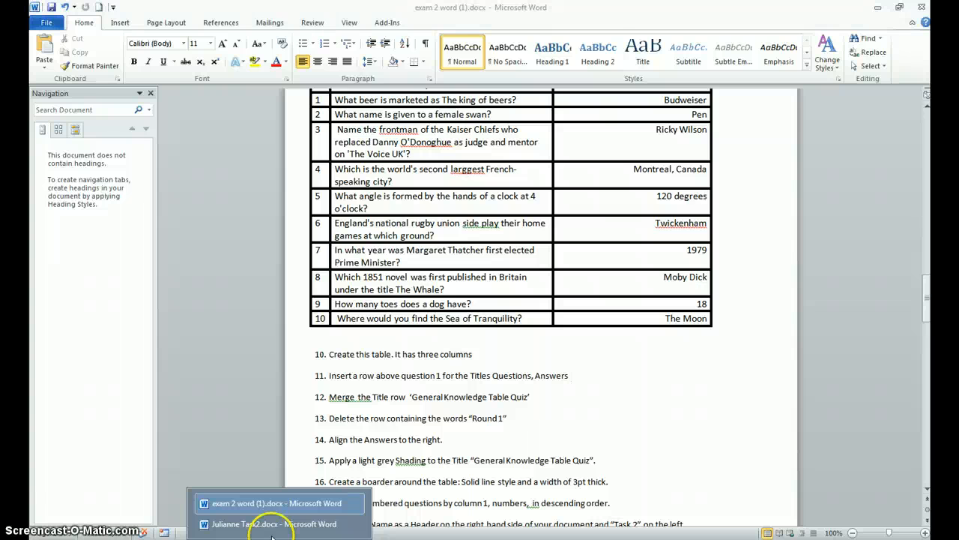
{"action": "left_click", "coordinate": [240, 525]}
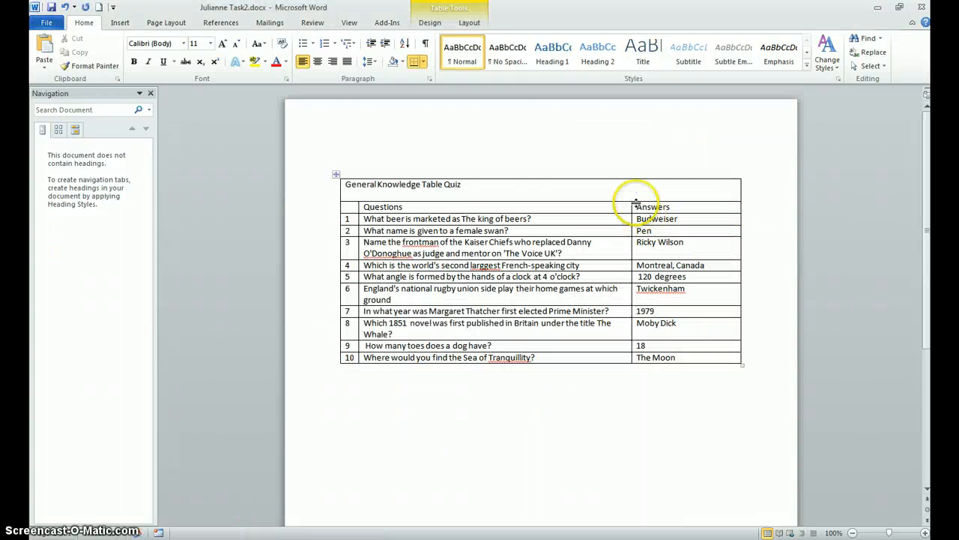
{"action": "left_click_drag", "start_coordinate": [637, 207], "coordinate": [697, 356]}
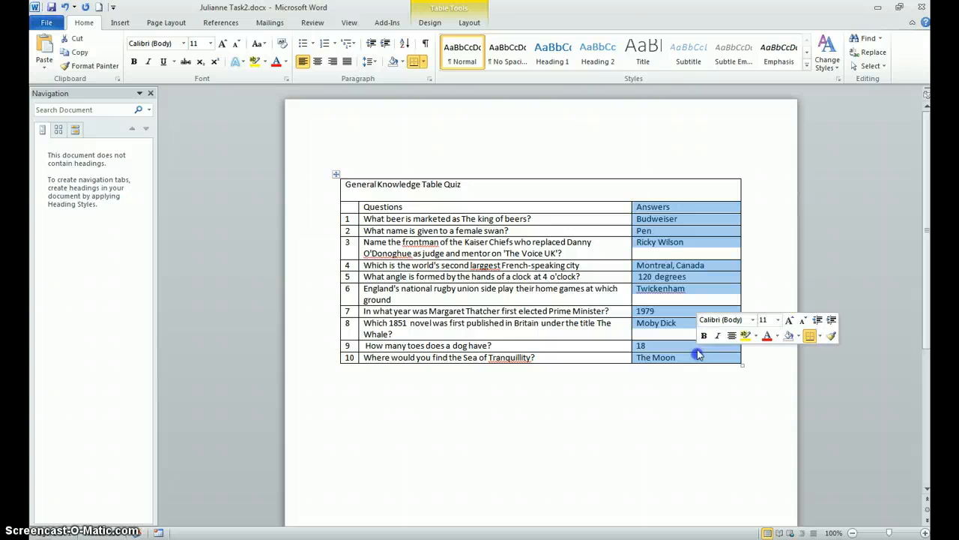
{"action": "left_click", "coordinate": [333, 61]}
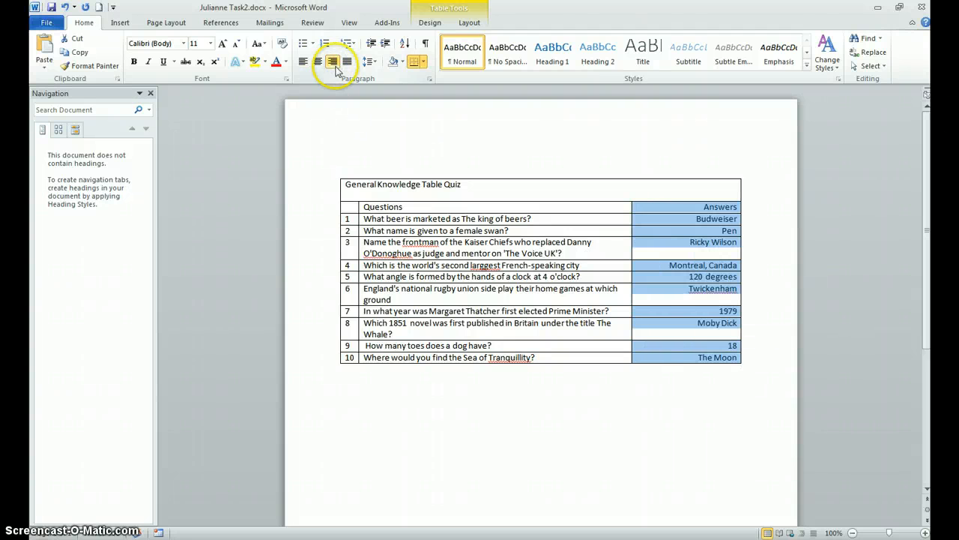
Step: Apply light grey shading to the General Knowledge Table Quiz title row
{"action": "left_click", "coordinate": [329, 188]}
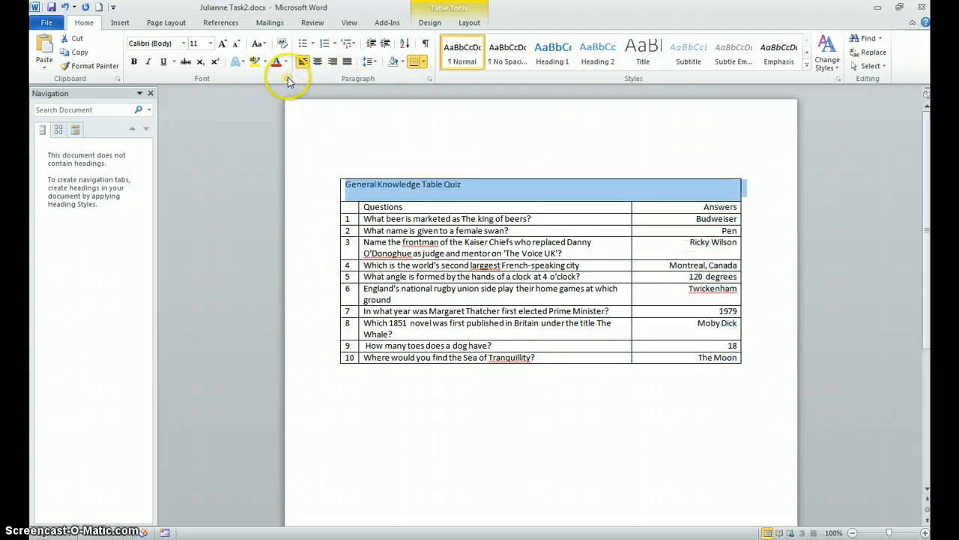
{"action": "left_click", "coordinate": [402, 61]}
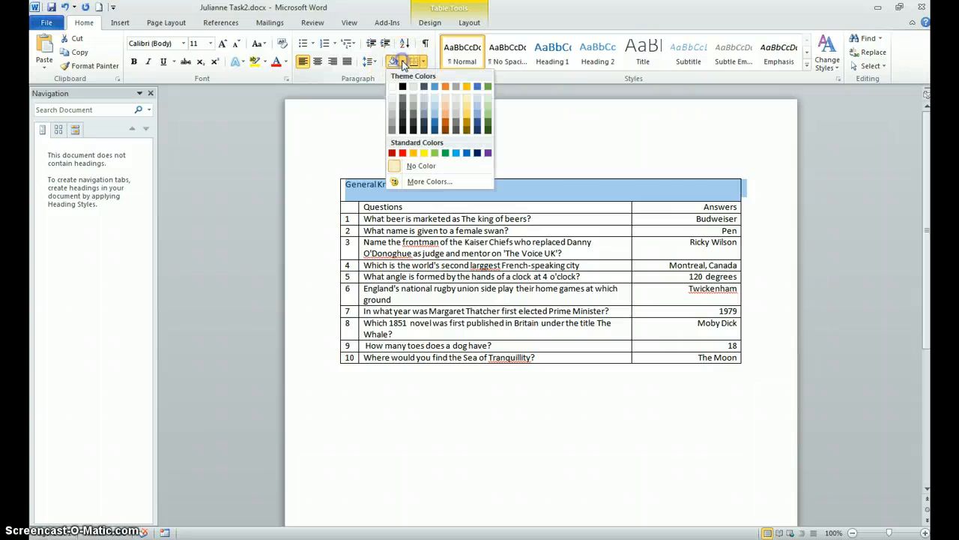
{"action": "left_click", "coordinate": [392, 108]}
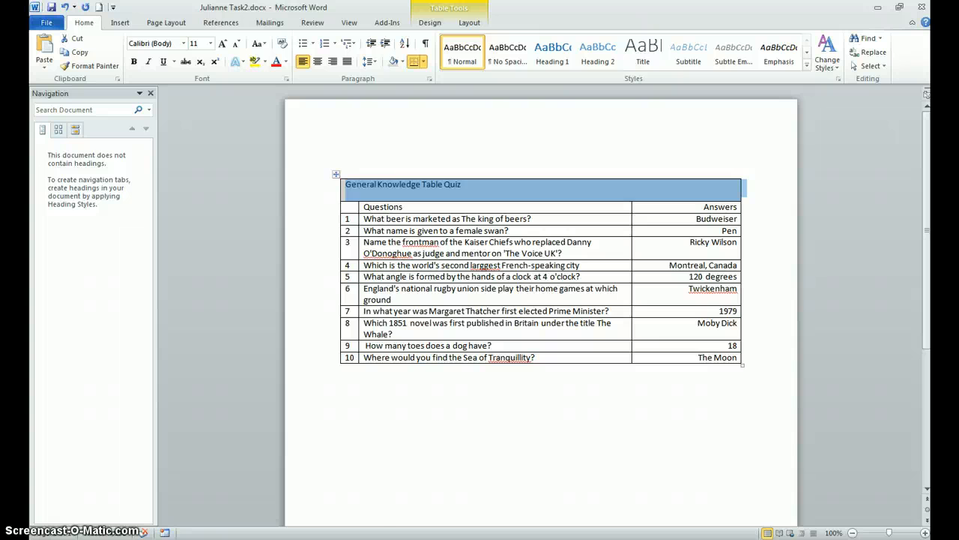
Step: Read the remaining Task 2 instructions in exam 2 word (1).docx, from the table border to printing, and return to the Task2 document
{"action": "left_click", "coordinate": [279, 539]}
{"action": "left_click", "coordinate": [255, 535]}
{"action": "left_click", "coordinate": [252, 499]}
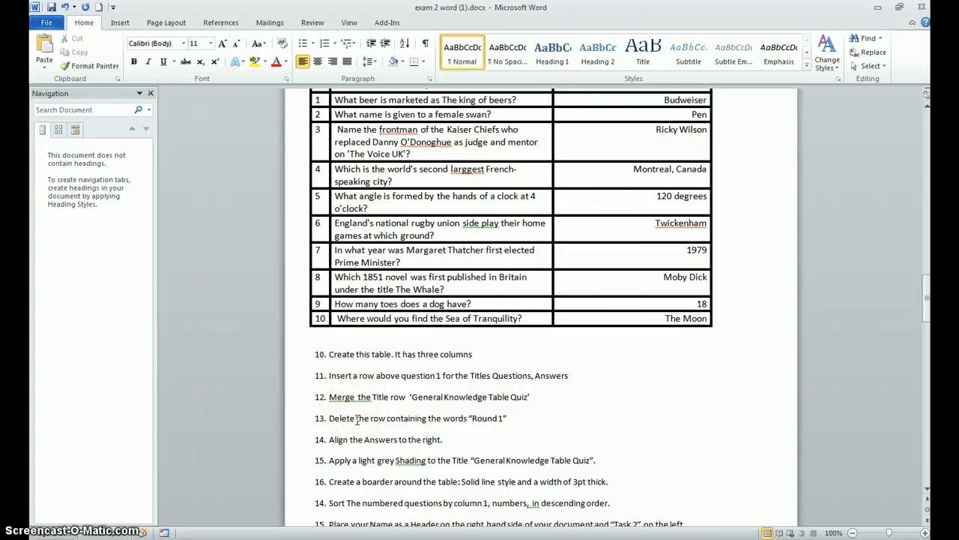
{"action": "scroll", "coordinate": [358, 420], "scroll_direction": "down", "scroll_amount": 1}
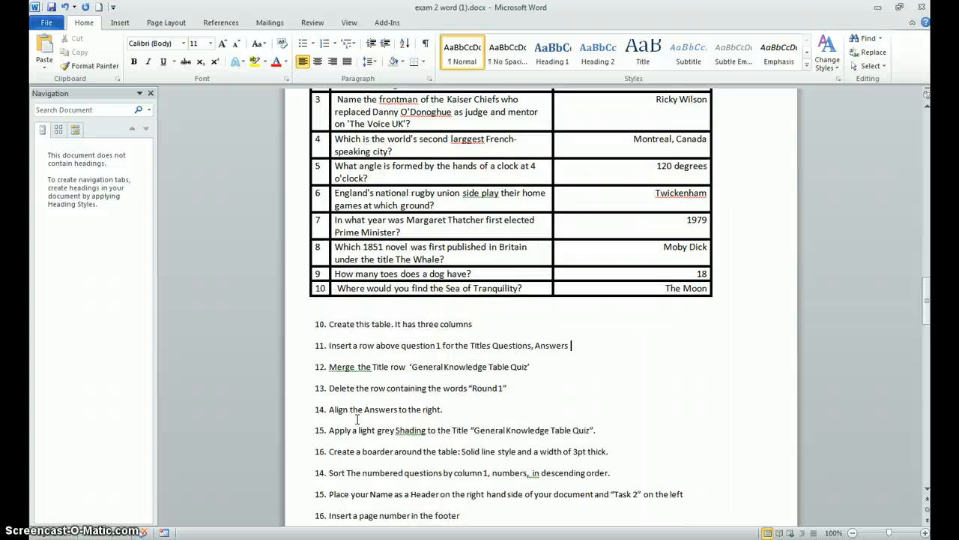
{"action": "scroll", "coordinate": [346, 408], "scroll_direction": "down", "scroll_amount": 2}
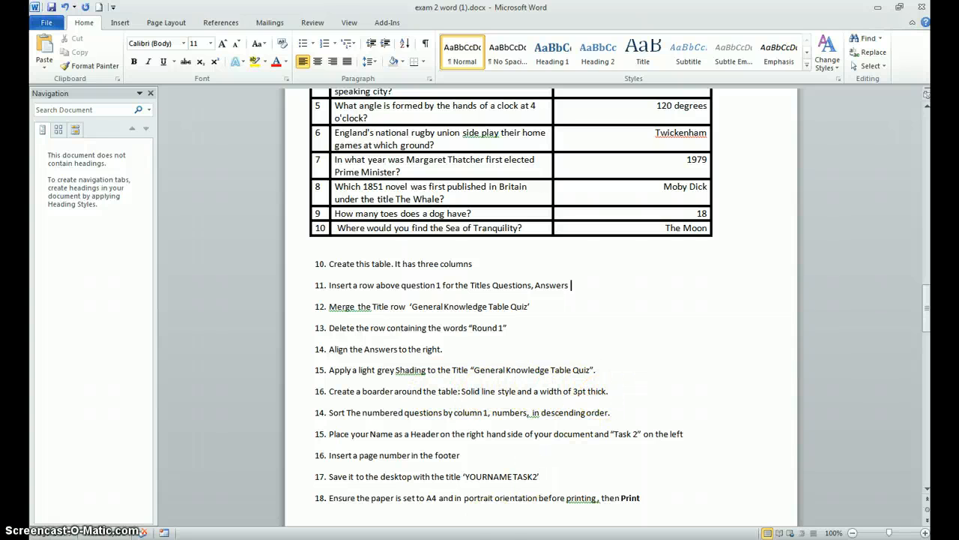
{"action": "left_click", "coordinate": [280, 538]}
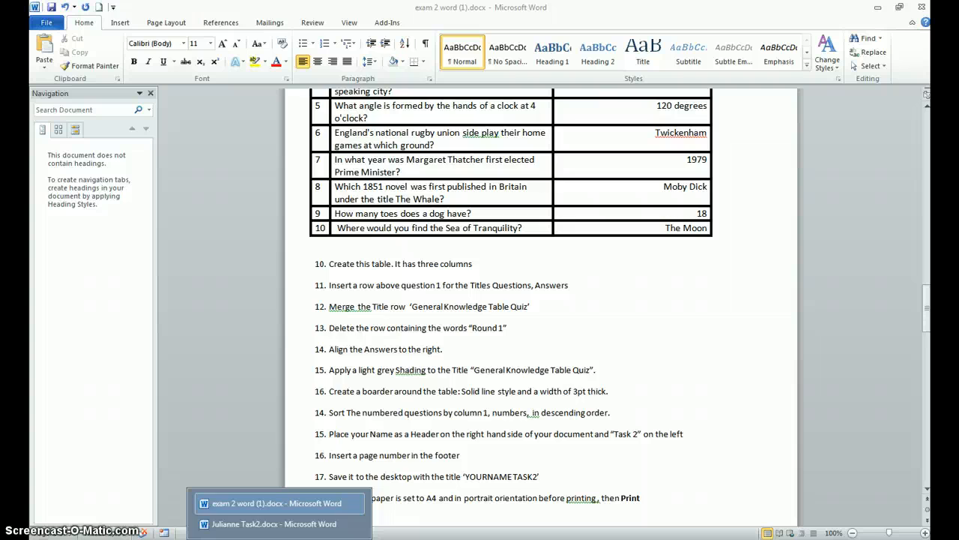
{"action": "left_click", "coordinate": [264, 525]}
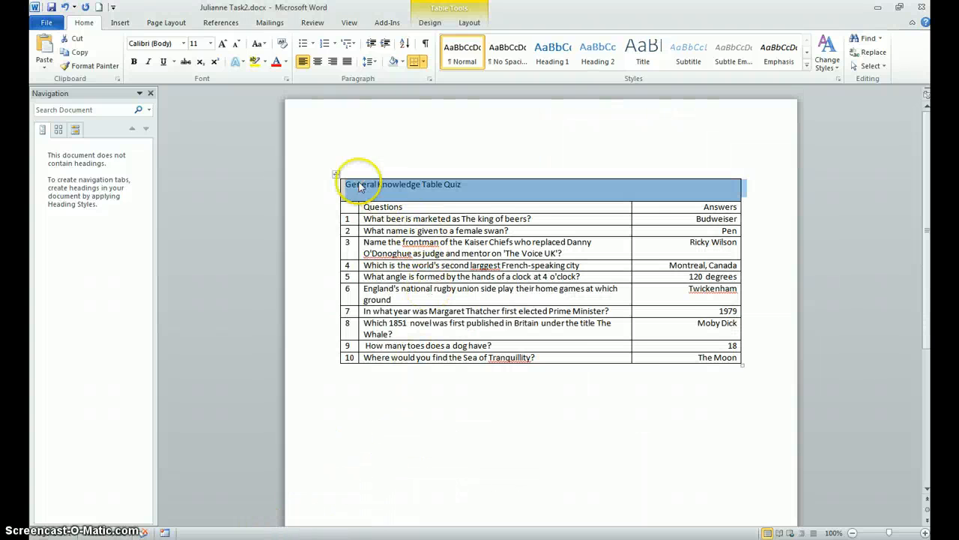
Step: Apply a solid 3 pt border to all lines of the whole quiz table, and deselect the table
{"action": "left_click", "coordinate": [337, 174]}
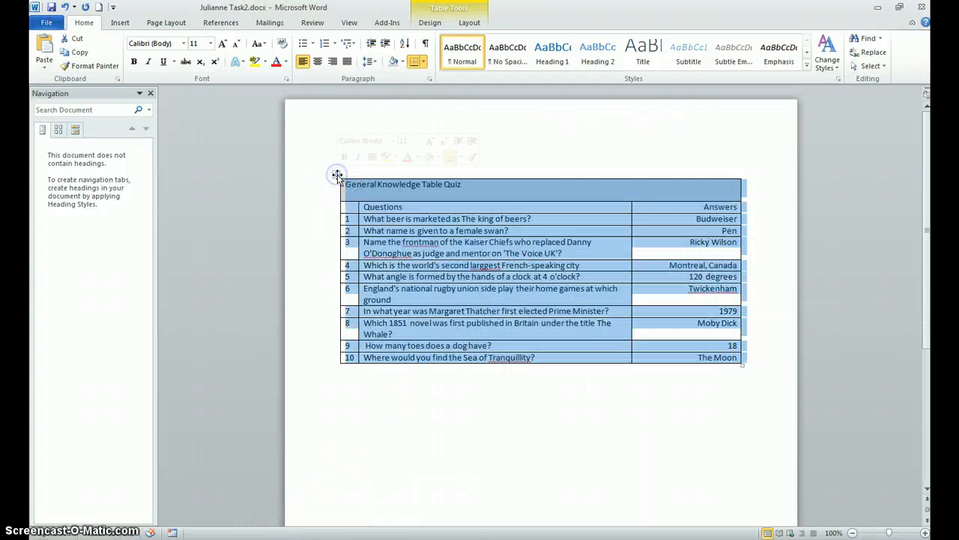
{"action": "right_click", "coordinate": [337, 175]}
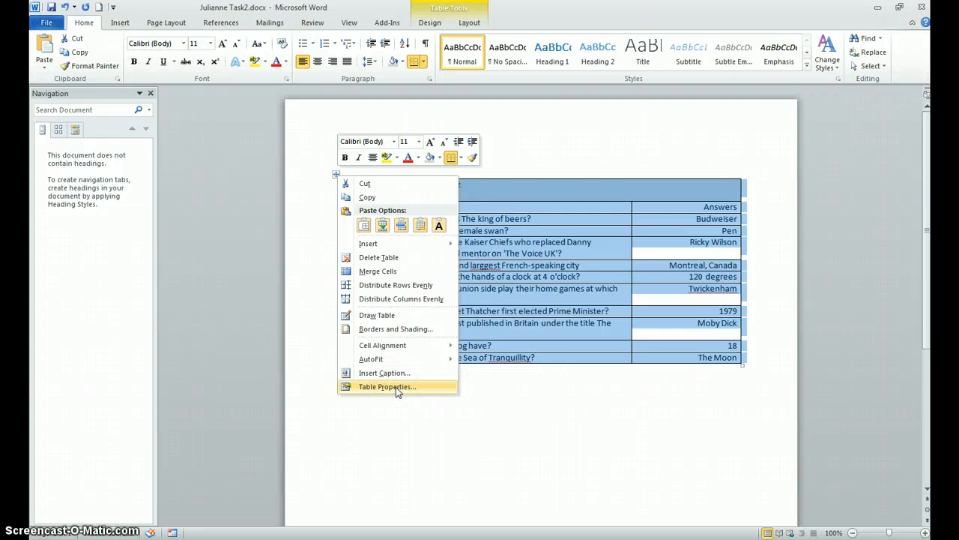
{"action": "left_click", "coordinate": [403, 331]}
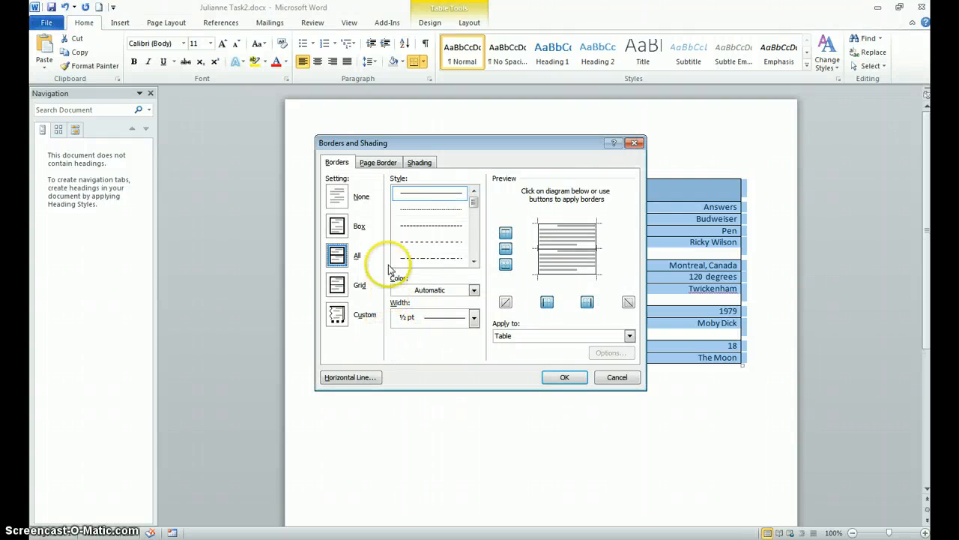
{"action": "left_click", "coordinate": [420, 194]}
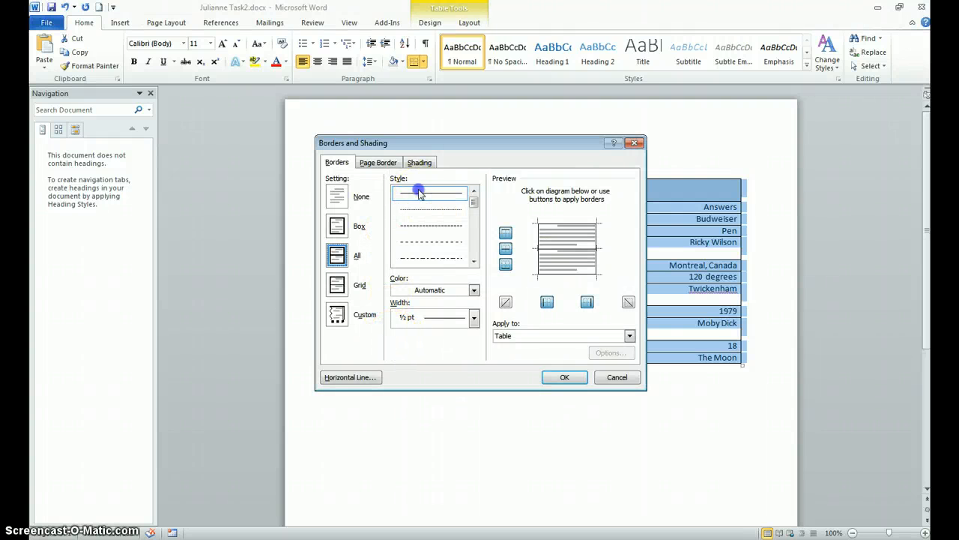
{"action": "left_click", "coordinate": [473, 317]}
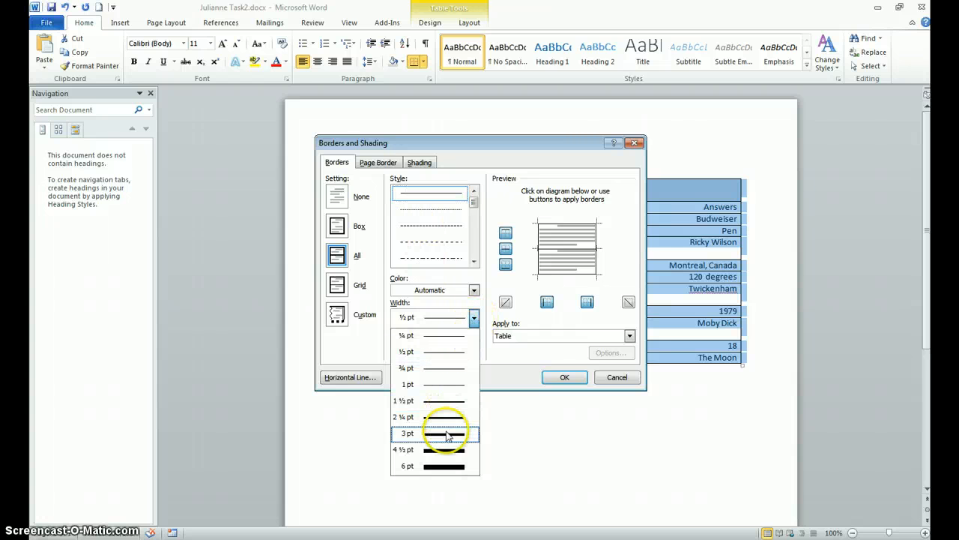
{"action": "left_click", "coordinate": [445, 433]}
{"action": "left_click", "coordinate": [566, 377]}
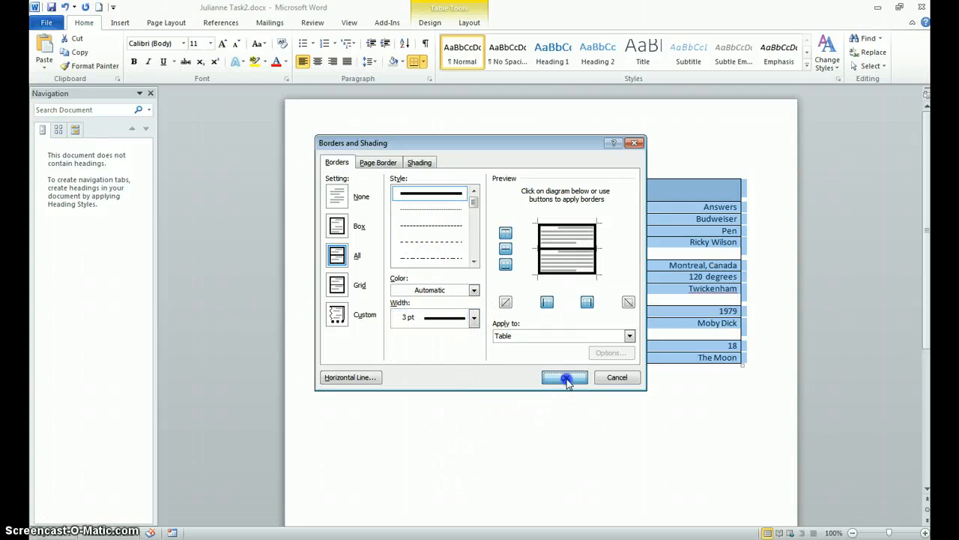
{"action": "left_click", "coordinate": [483, 429]}
{"action": "left_click", "coordinate": [281, 539]}
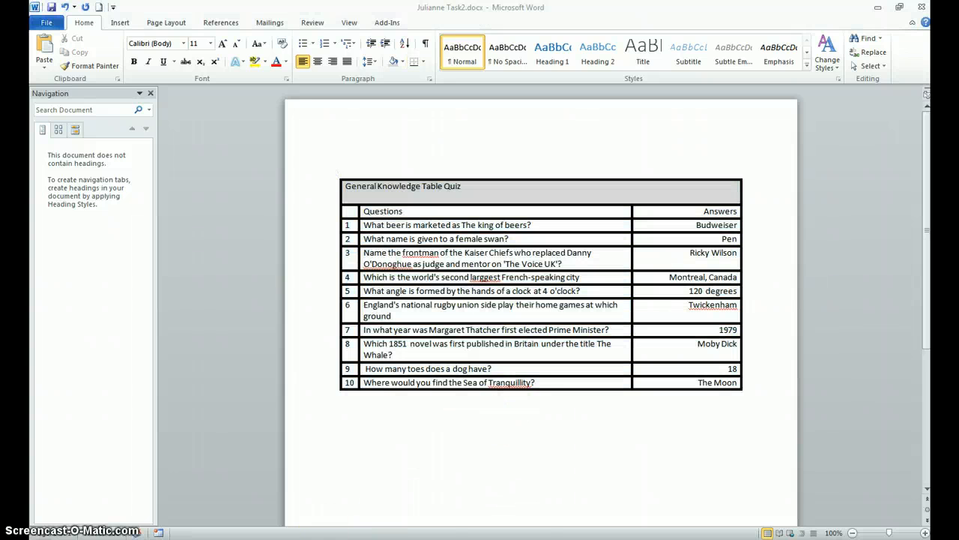
{"action": "left_click", "coordinate": [279, 538]}
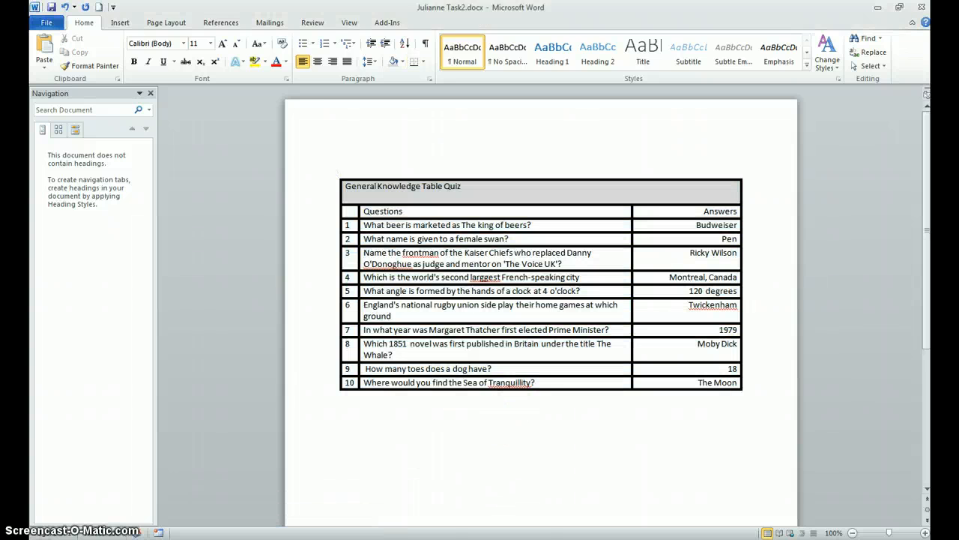
{"action": "left_click", "coordinate": [279, 539]}
{"action": "left_click", "coordinate": [269, 524]}
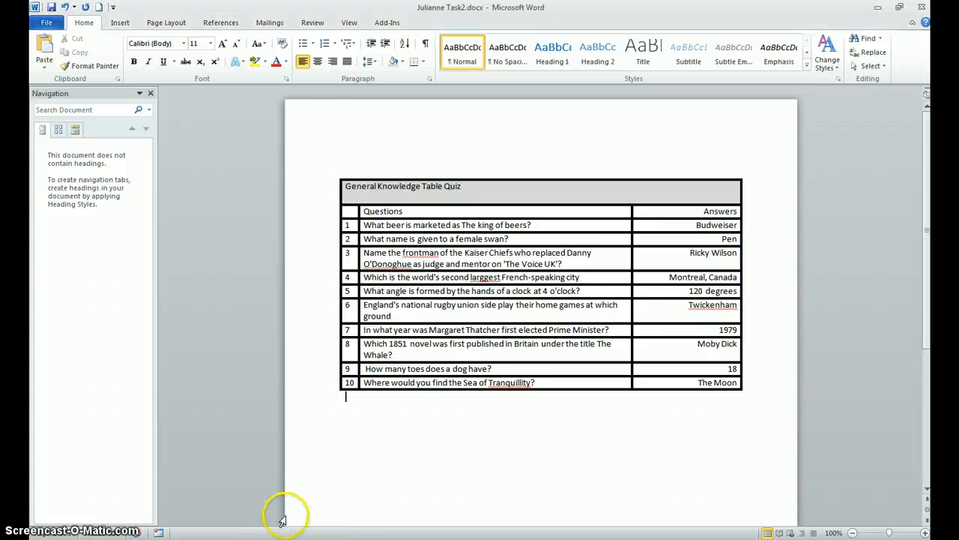
Step: Check the sorting instruction for the quiz table in exam 2 word (1).docx and return to the Task2 document
{"action": "left_click", "coordinate": [242, 531]}
{"action": "left_click", "coordinate": [265, 507]}
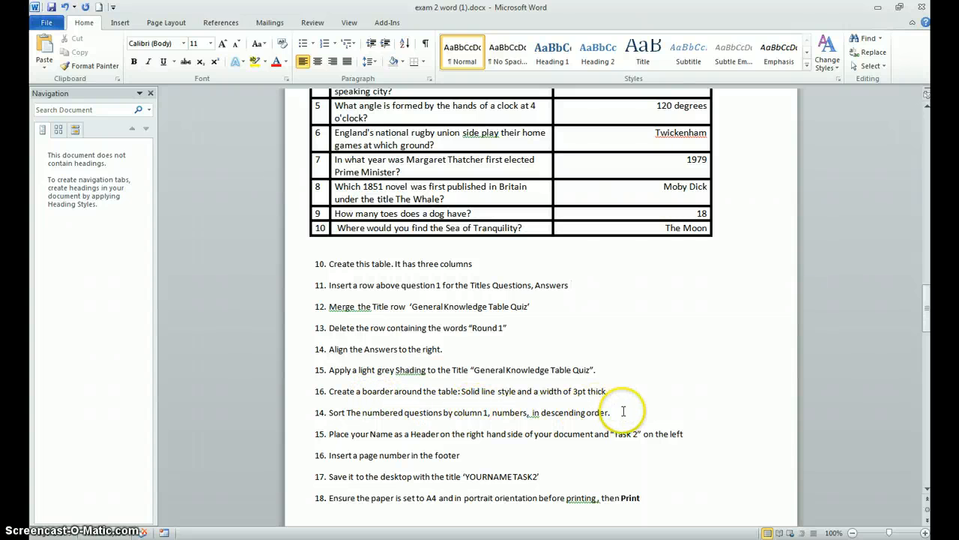
{"action": "scroll", "coordinate": [596, 411], "scroll_direction": "up", "scroll_amount": 2}
{"action": "scroll", "coordinate": [596, 407], "scroll_direction": "down", "scroll_amount": 1}
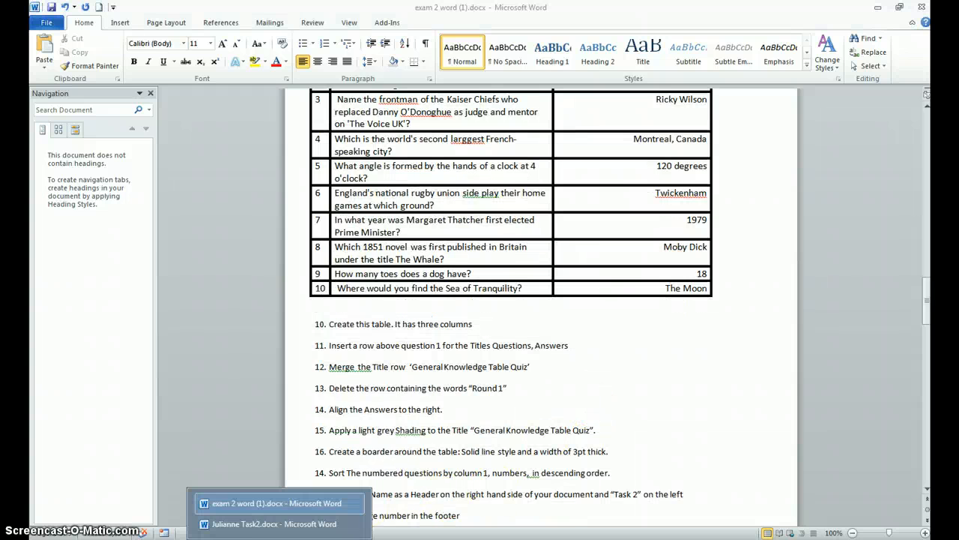
{"action": "left_click", "coordinate": [258, 523]}
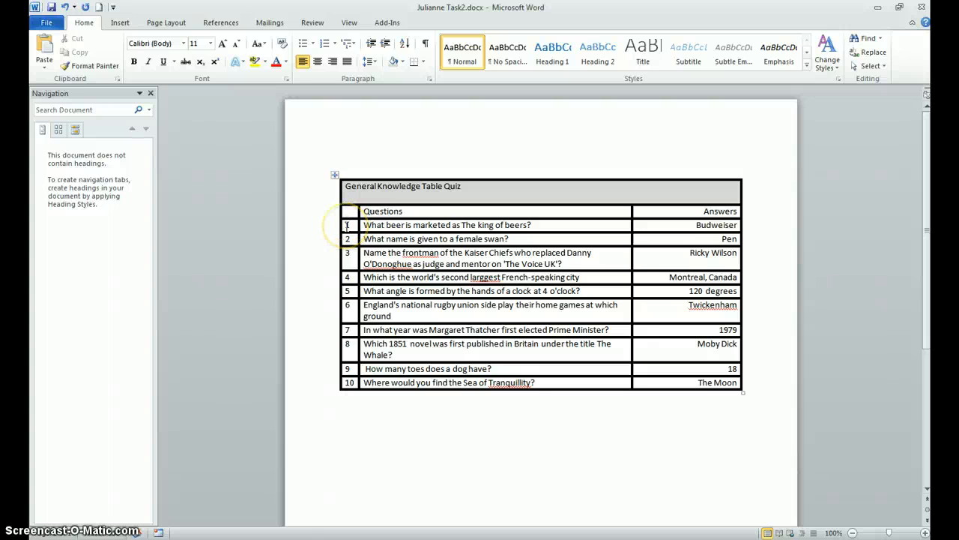
Step: Sort the ten numbered question rows by Column 1 as numbers in descending order, without a header row, and deselect the table
{"action": "left_click_drag", "start_coordinate": [346, 224], "coordinate": [453, 238]}
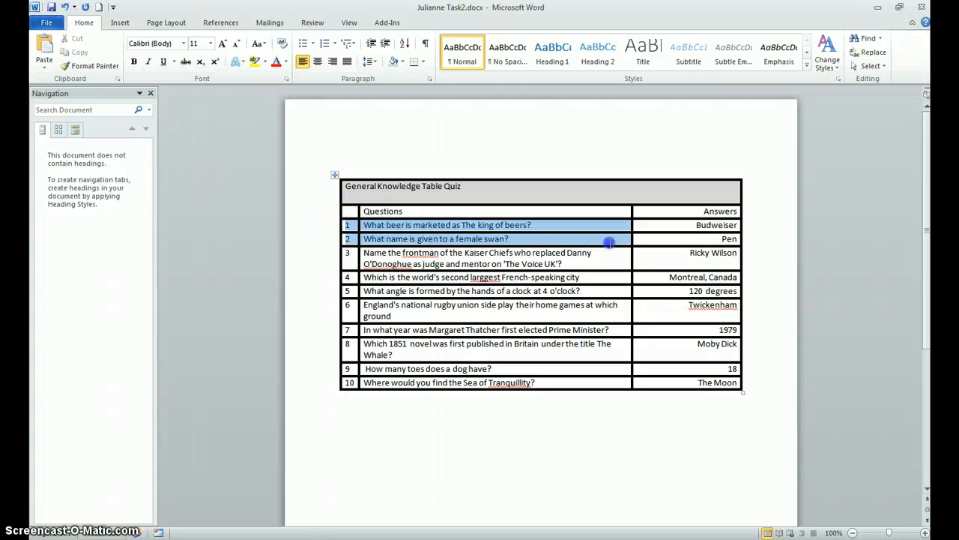
{"action": "left_click_drag", "start_coordinate": [609, 242], "coordinate": [677, 380]}
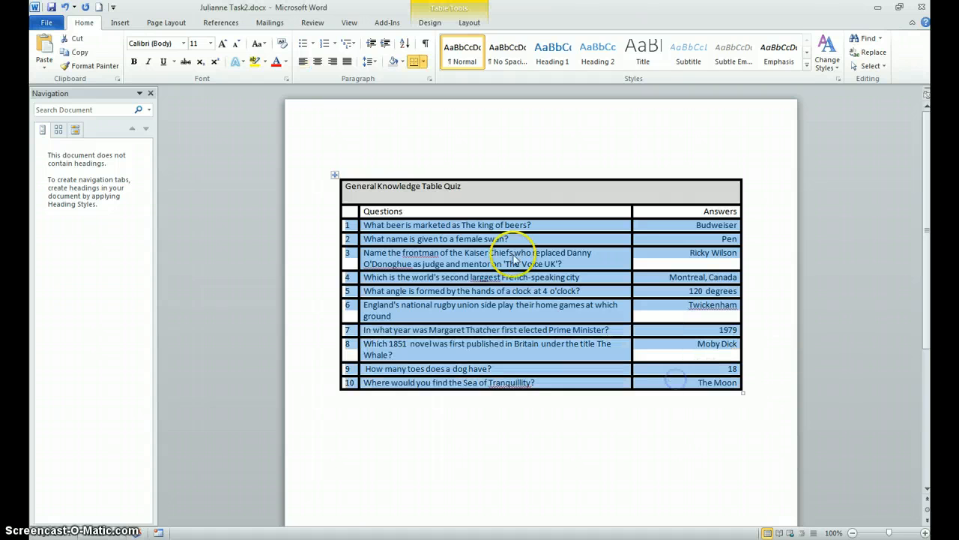
{"action": "left_click", "coordinate": [405, 47]}
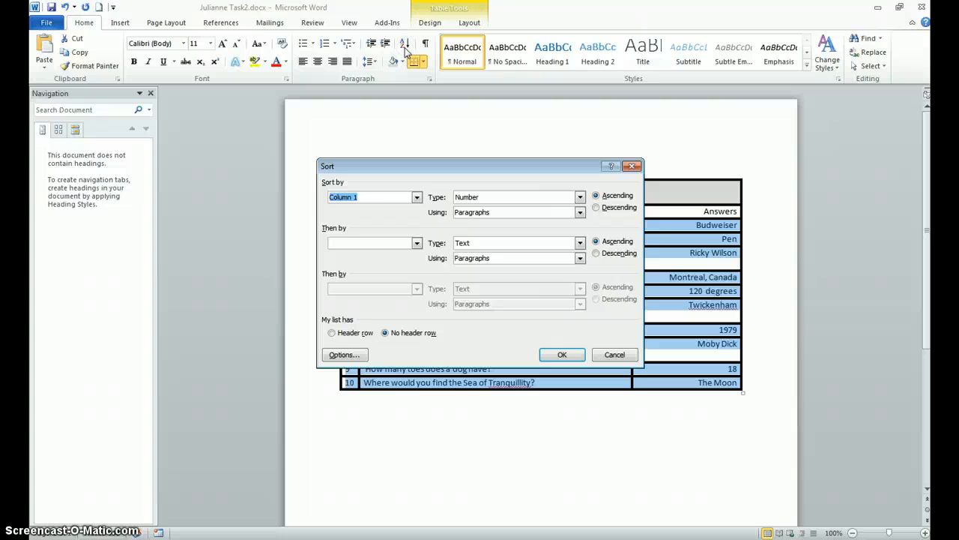
{"action": "left_click", "coordinate": [484, 197]}
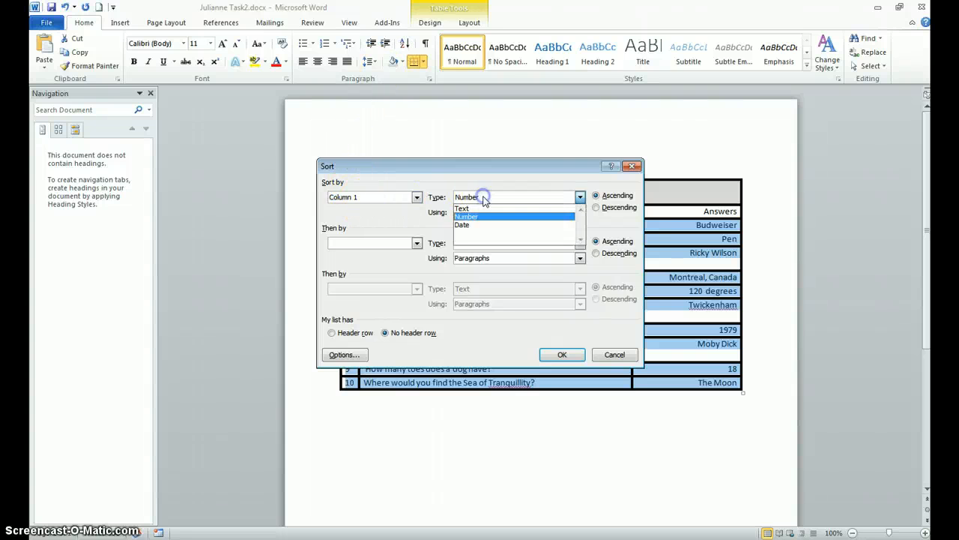
{"action": "left_click", "coordinate": [484, 199]}
{"action": "left_click", "coordinate": [484, 197]}
{"action": "left_click", "coordinate": [485, 199]}
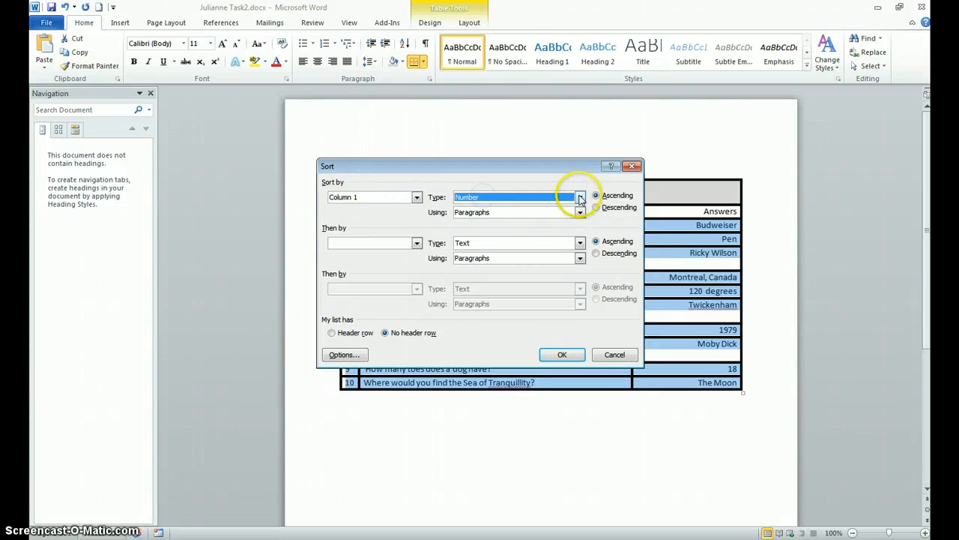
{"action": "left_click", "coordinate": [596, 208]}
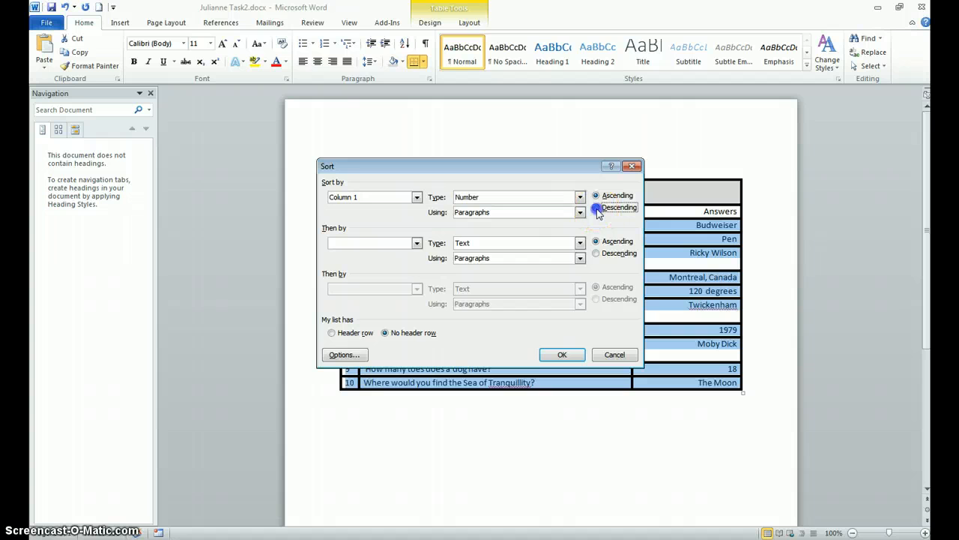
{"action": "left_click", "coordinate": [554, 355]}
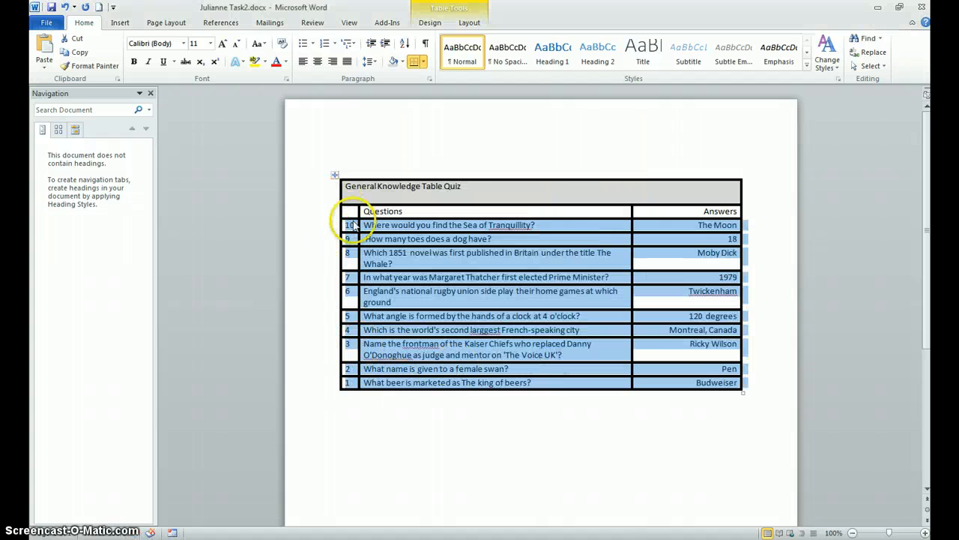
{"action": "left_click", "coordinate": [371, 413]}
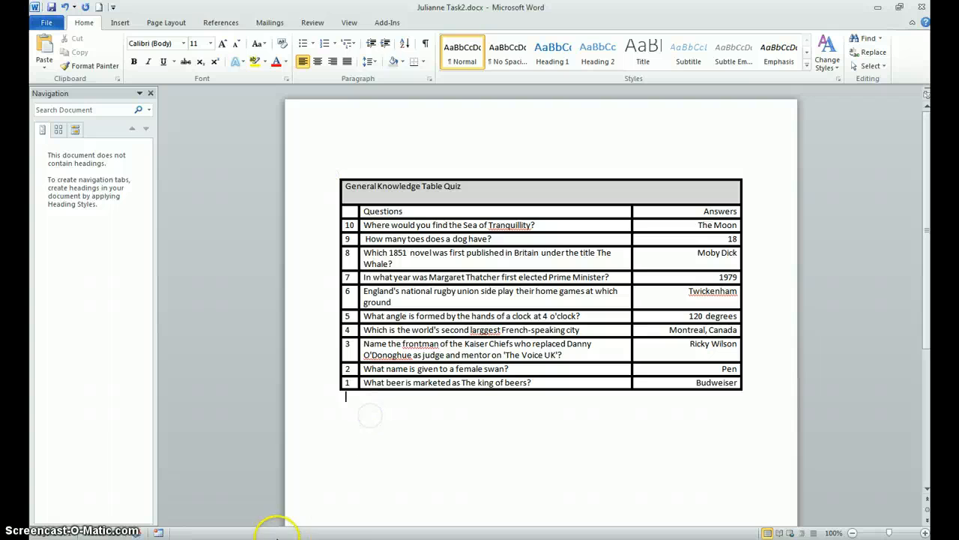
Step: Read the header and footer instructions in exam 2 word (1).docx and return to the Task2 document
{"action": "left_click", "coordinate": [276, 531]}
{"action": "left_click", "coordinate": [245, 497]}
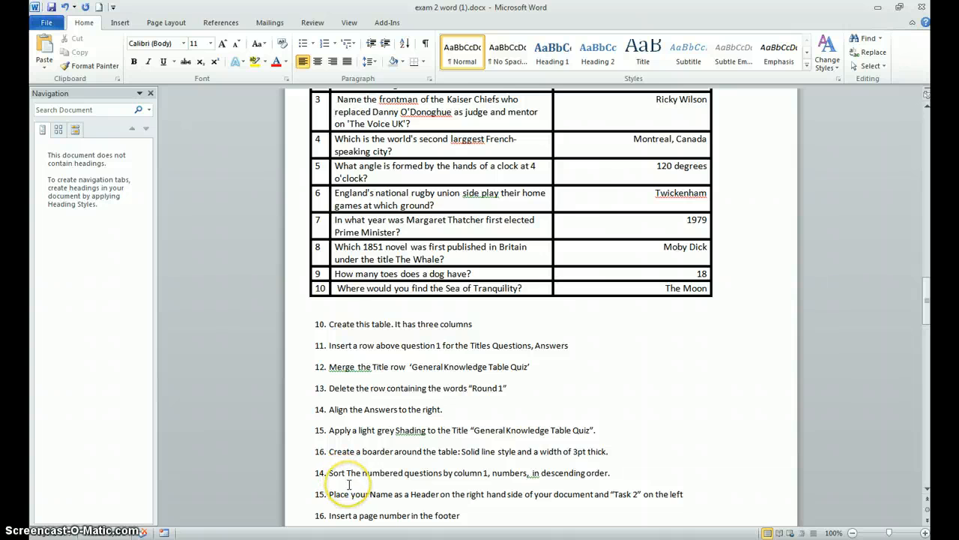
{"action": "scroll", "coordinate": [349, 485], "scroll_direction": "down", "scroll_amount": 1}
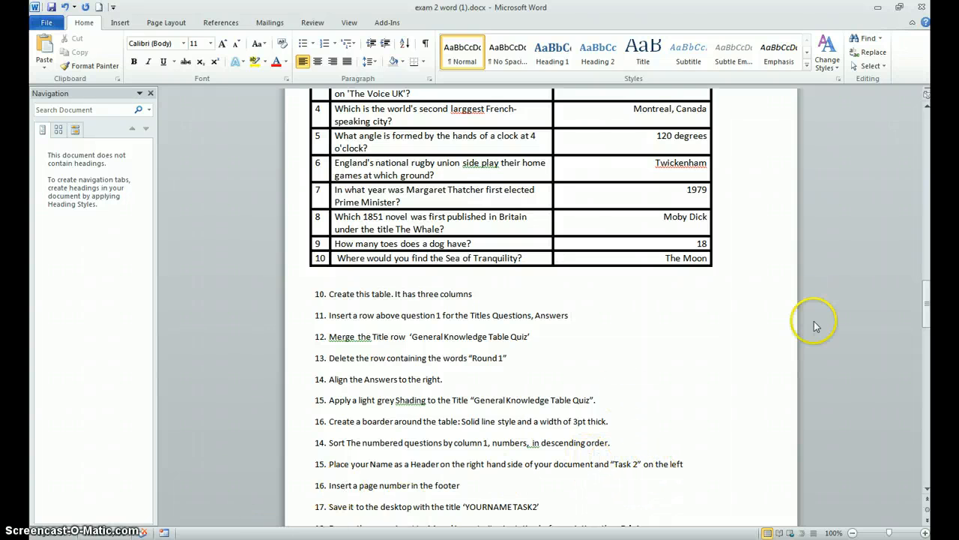
{"action": "mouse_move", "coordinate": [280, 539]}
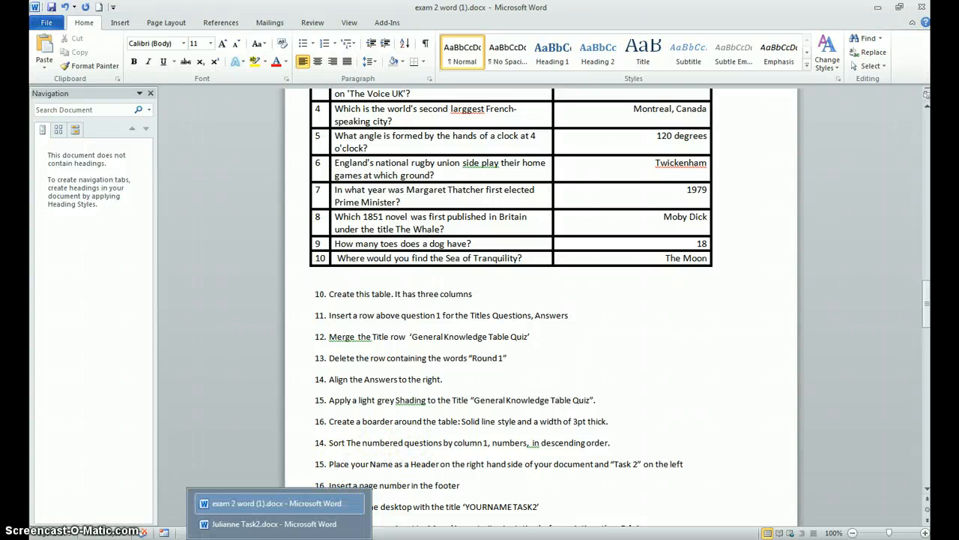
{"action": "left_click", "coordinate": [279, 524]}
Step: Insert a Blank (Three Columns) header with "Task 2" on the left and the student's full name on the right, deleting the middle placeholder
{"action": "left_click", "coordinate": [122, 23]}
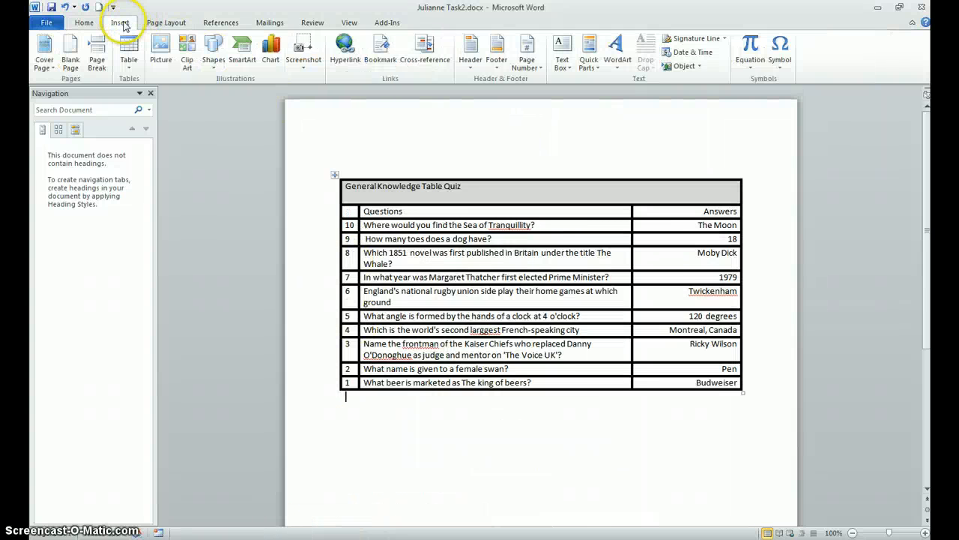
{"action": "left_click", "coordinate": [468, 71]}
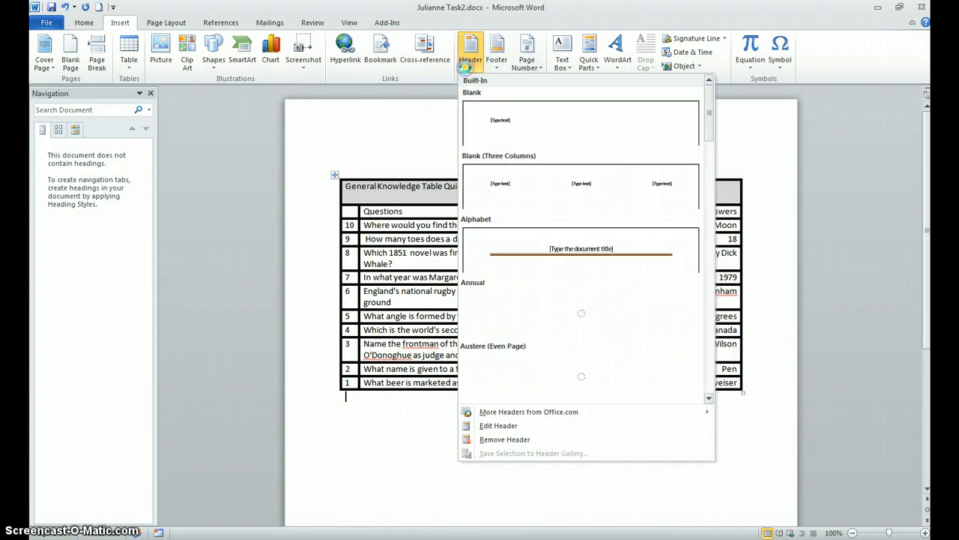
{"action": "left_click", "coordinate": [542, 187]}
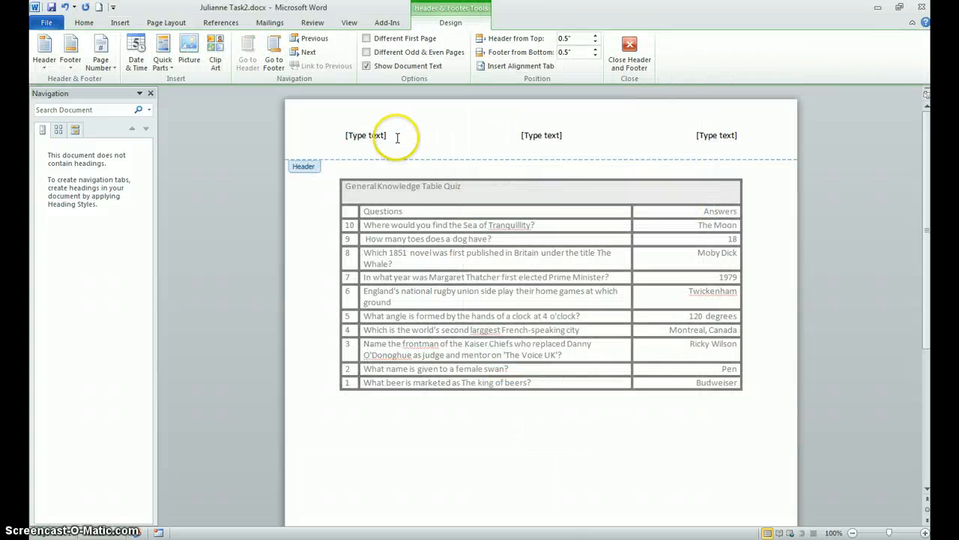
{"action": "left_click", "coordinate": [363, 135]}
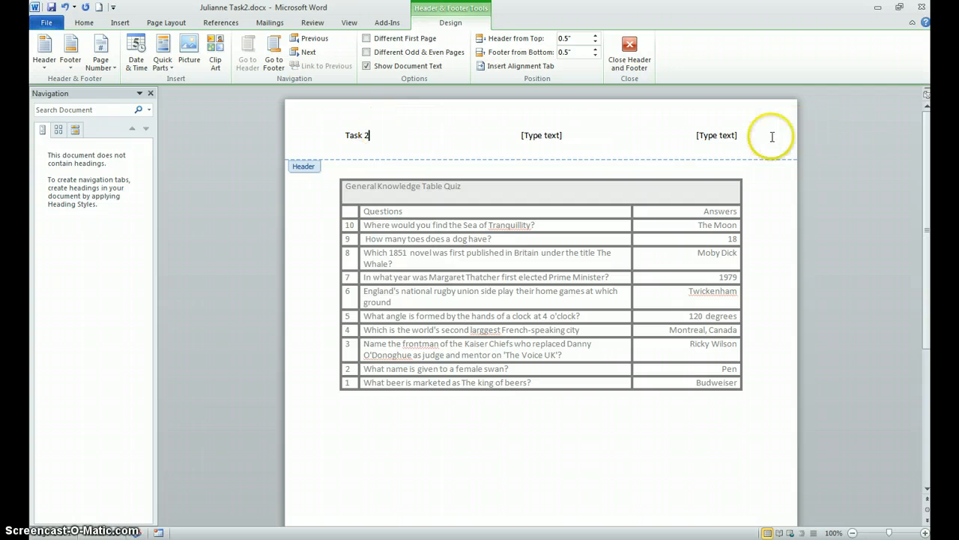
{"action": "left_click", "coordinate": [737, 138]}
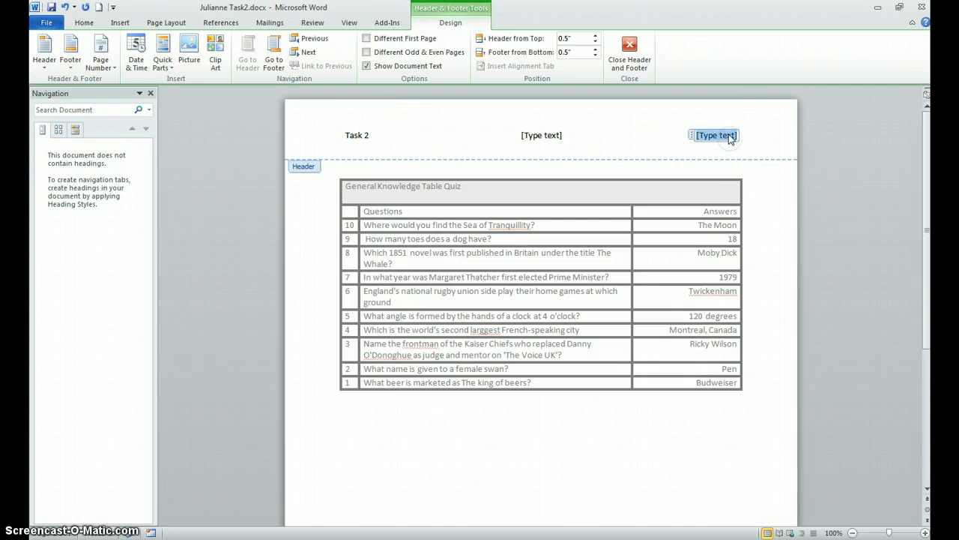
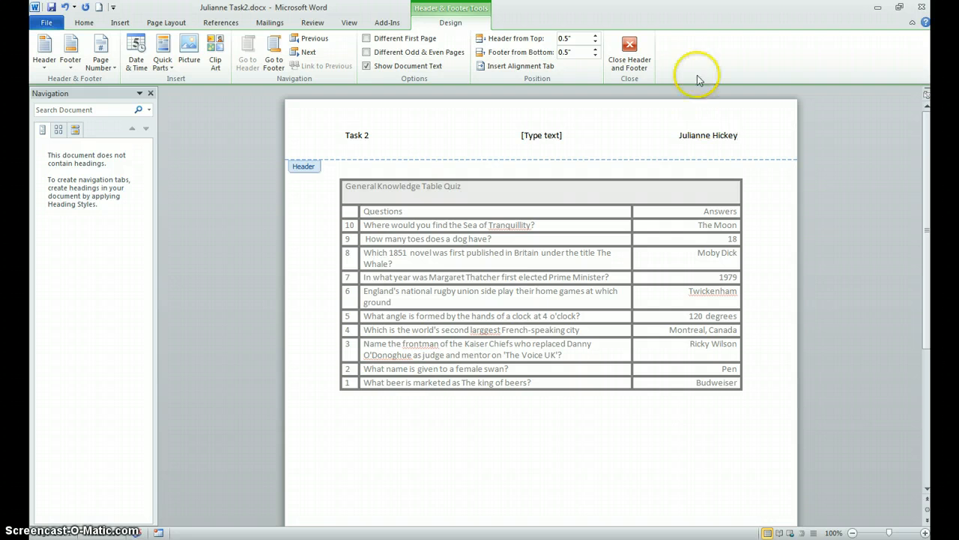
{"action": "left_click", "coordinate": [529, 140]}
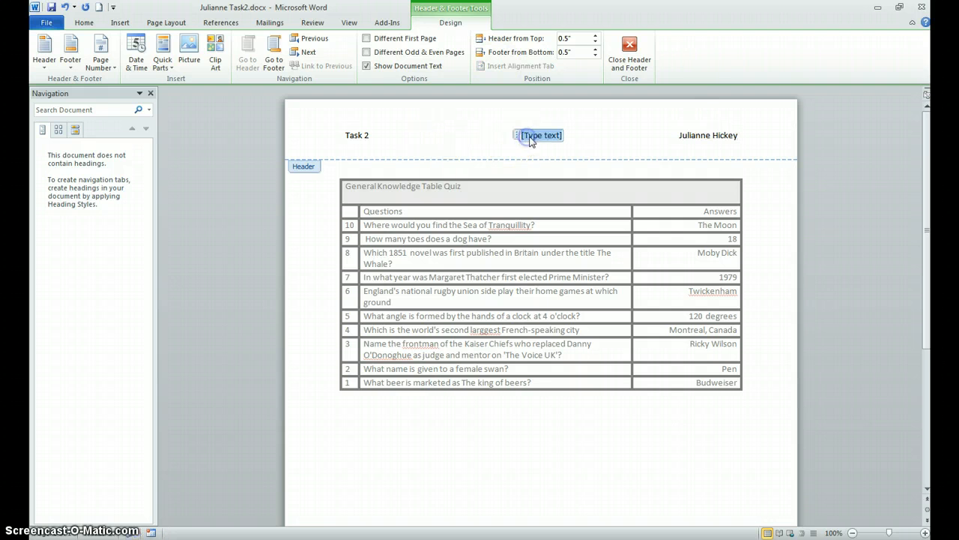
{"action": "key", "text": "Delete"}
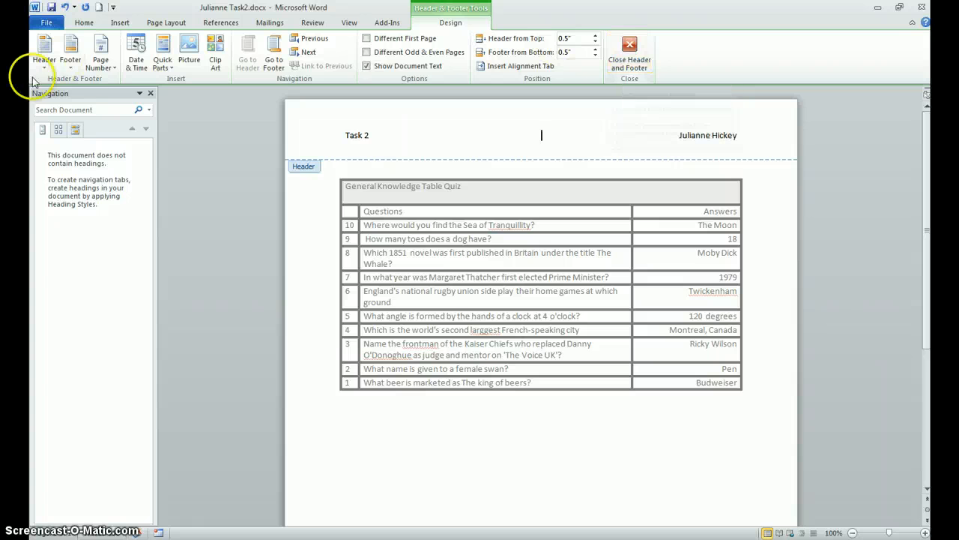
Step: Add a Plain Number 3 page number at the bottom of the page and close the header and footer
{"action": "left_click", "coordinate": [100, 54]}
{"action": "mouse_move", "coordinate": [128, 96]}
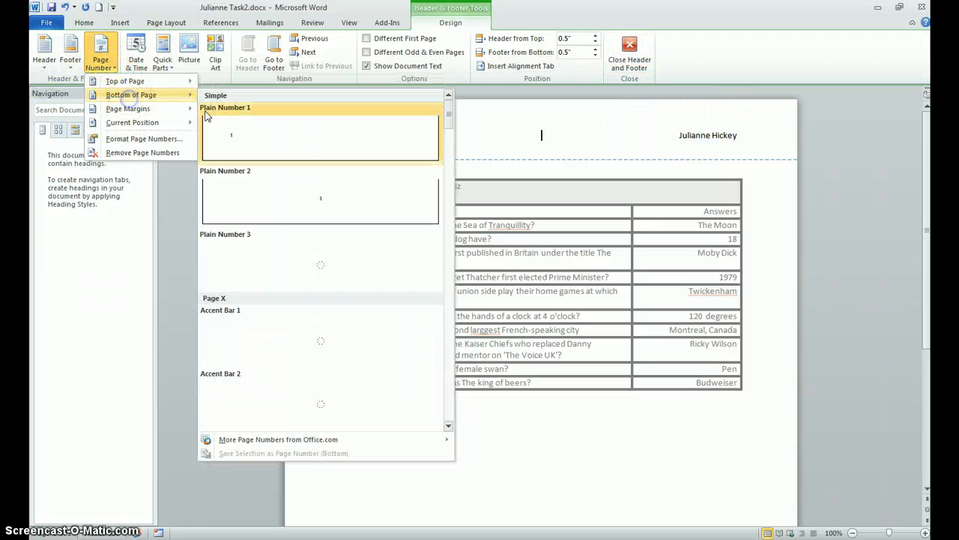
{"action": "left_click", "coordinate": [226, 274]}
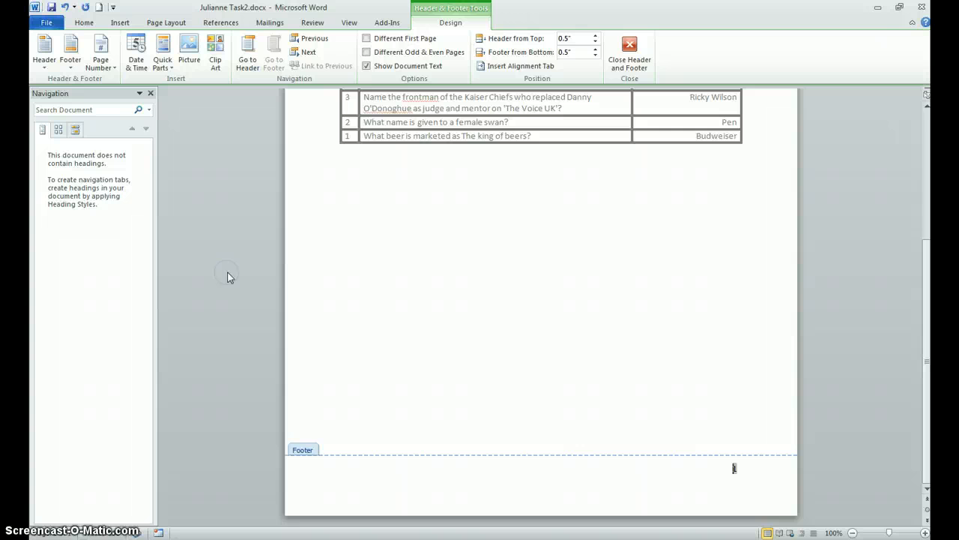
{"action": "left_click", "coordinate": [628, 51]}
Step: Read the saving and printing instructions in exam 2 word (1).docx and return to the Task2 document
{"action": "mouse_move", "coordinate": [158, 532]}
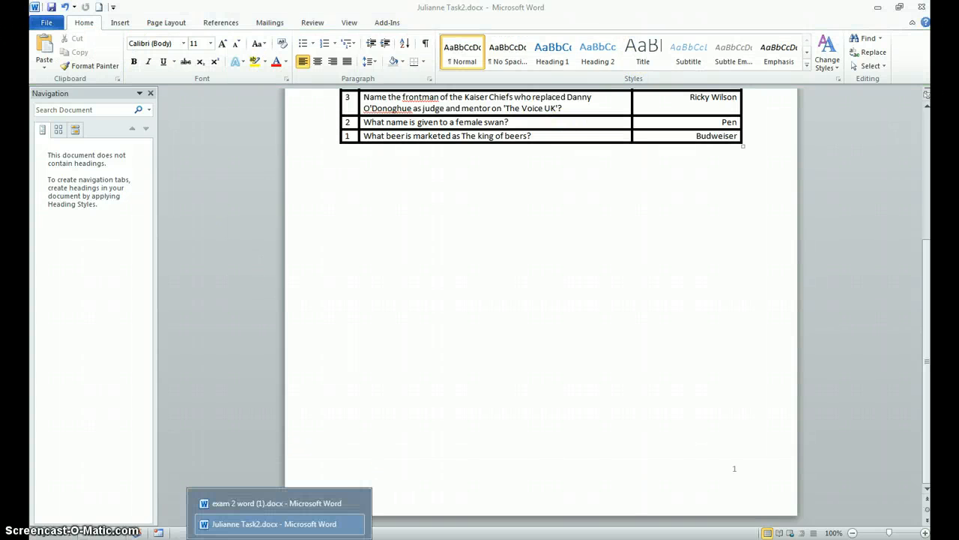
{"action": "left_click", "coordinate": [240, 505]}
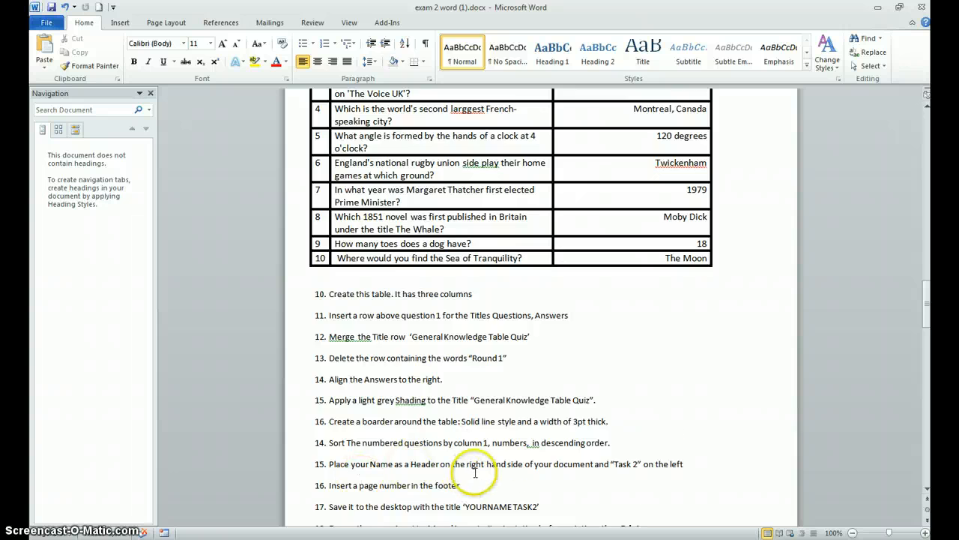
{"action": "scroll", "coordinate": [472, 476], "scroll_direction": "down", "scroll_amount": 3}
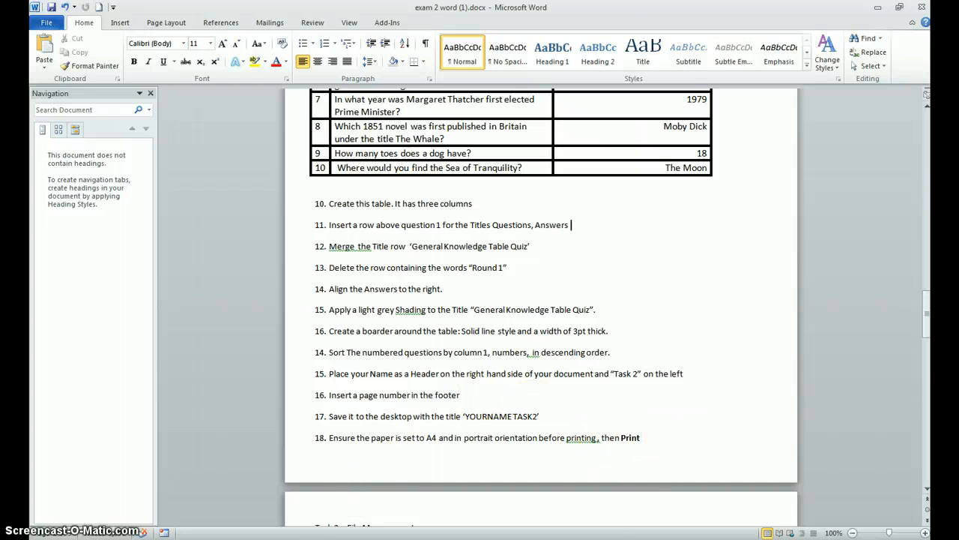
{"action": "left_click", "coordinate": [287, 531]}
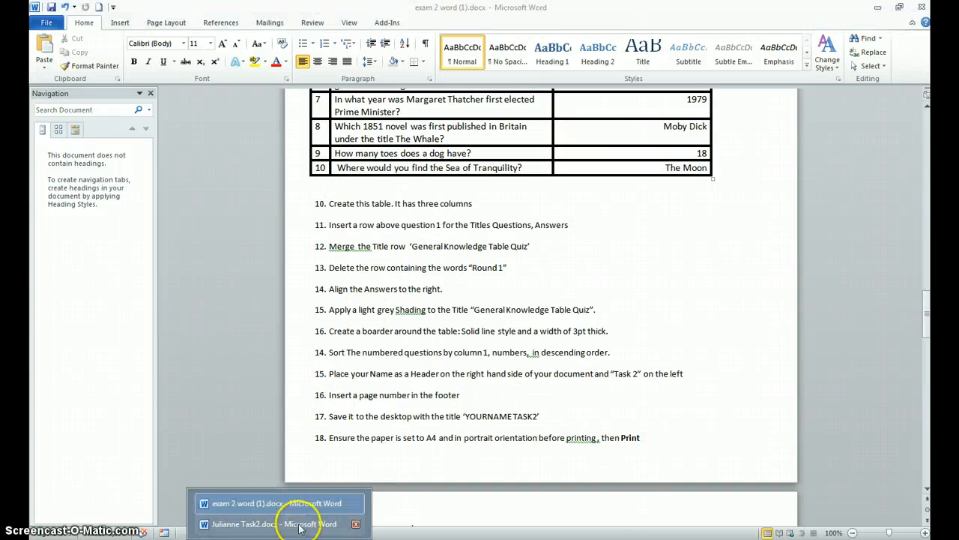
{"action": "left_click", "coordinate": [312, 516]}
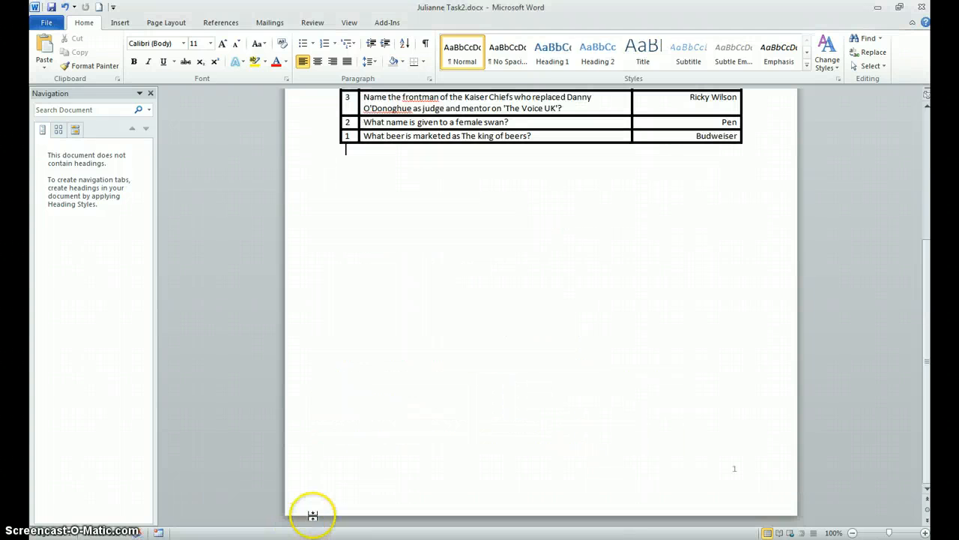
Step: Save a PDF copy of the Task2 document to the Desktop under its existing name, with the file opening after publishing
{"action": "left_click", "coordinate": [45, 23]}
{"action": "left_click", "coordinate": [66, 60]}
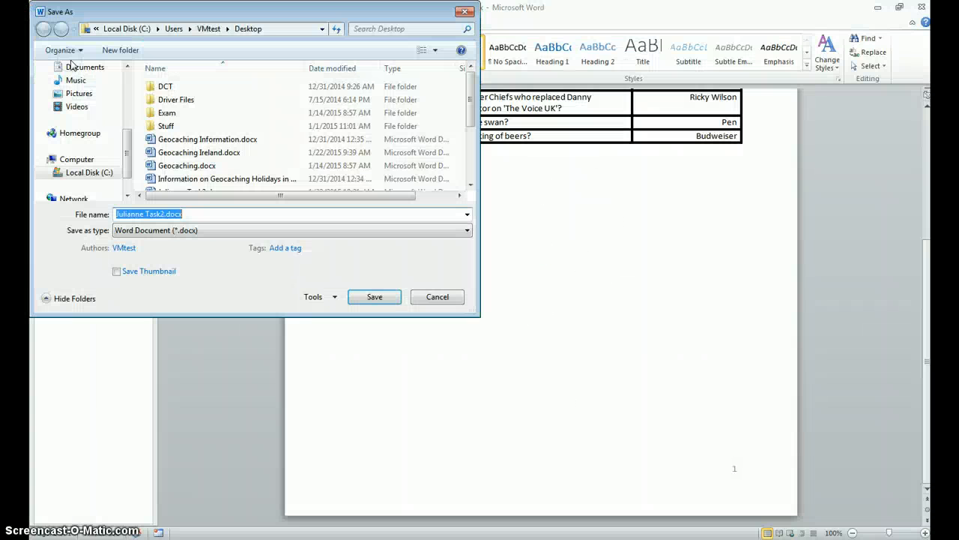
{"action": "left_click", "coordinate": [147, 230]}
{"action": "left_click", "coordinate": [146, 293]}
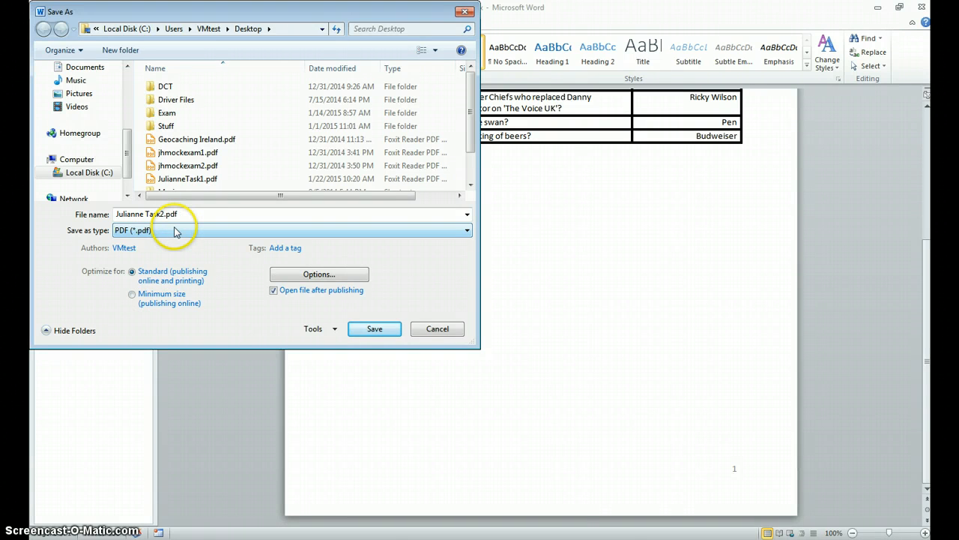
{"action": "left_click", "coordinate": [374, 328]}
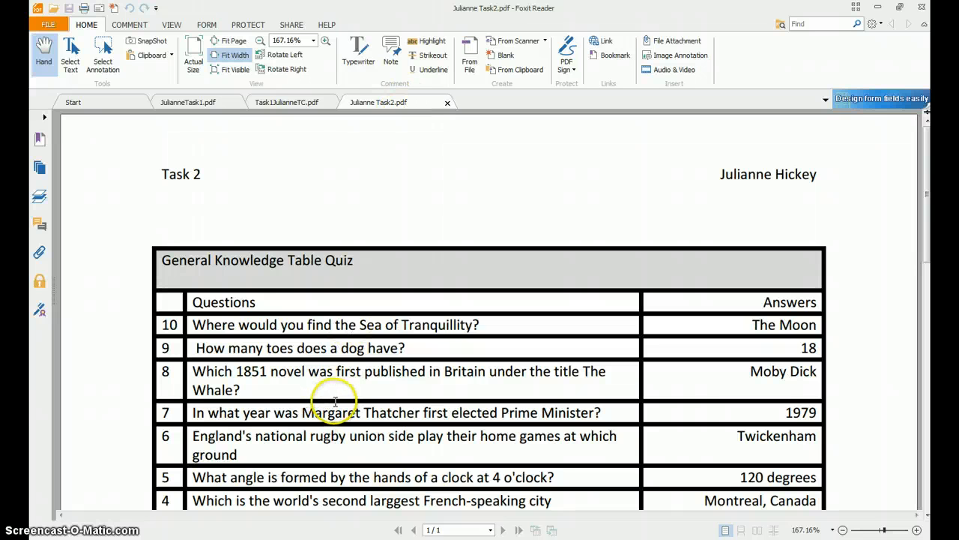
Step: Switch to exam 2 word (1).docx in Word and look through the Task 3 – File Management instructions and sample screenshot
{"action": "left_click", "coordinate": [280, 539]}
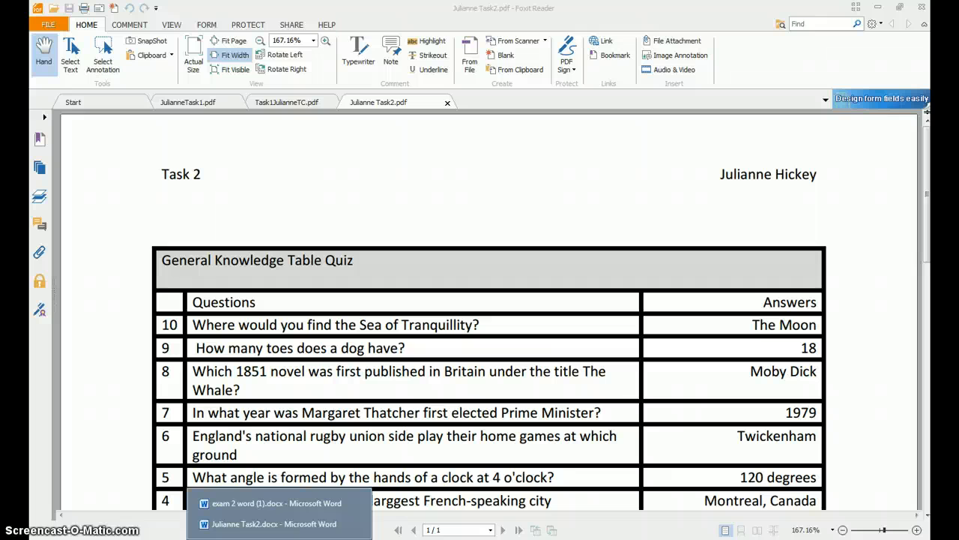
{"action": "left_click", "coordinate": [248, 503]}
{"action": "scroll", "coordinate": [397, 480], "scroll_direction": "down", "scroll_amount": 6}
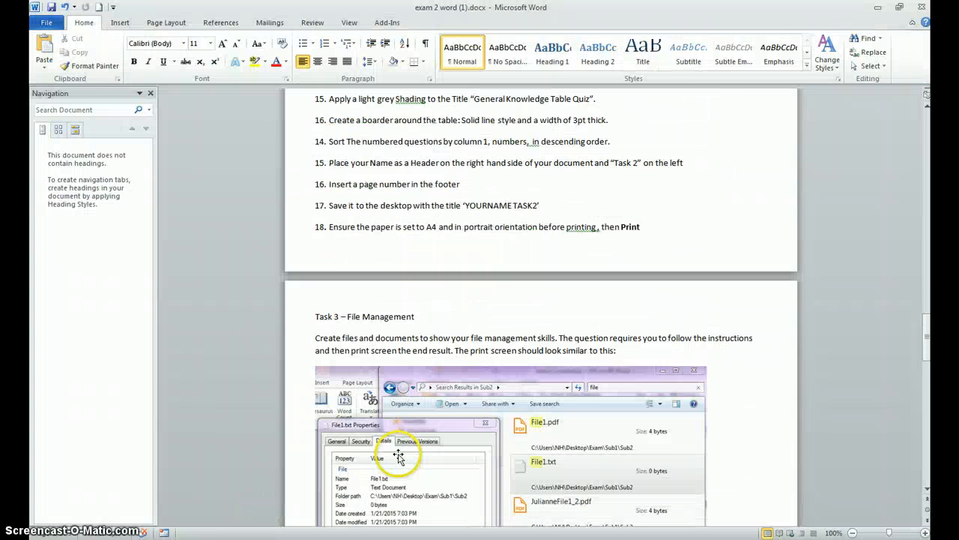
{"action": "scroll", "coordinate": [398, 457], "scroll_direction": "down", "scroll_amount": 2}
{"action": "scroll", "coordinate": [399, 455], "scroll_direction": "down", "scroll_amount": 2}
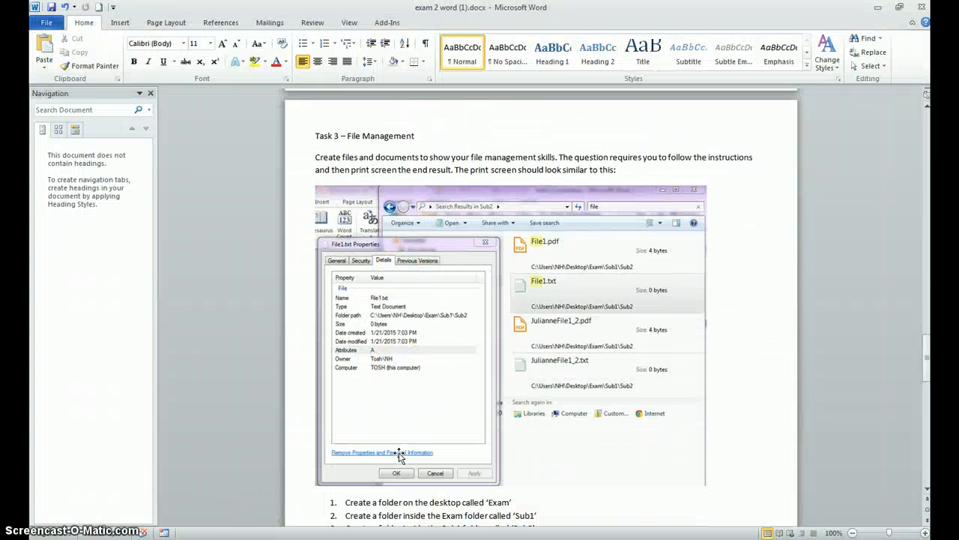
{"action": "key", "text": "alt+Tab"}
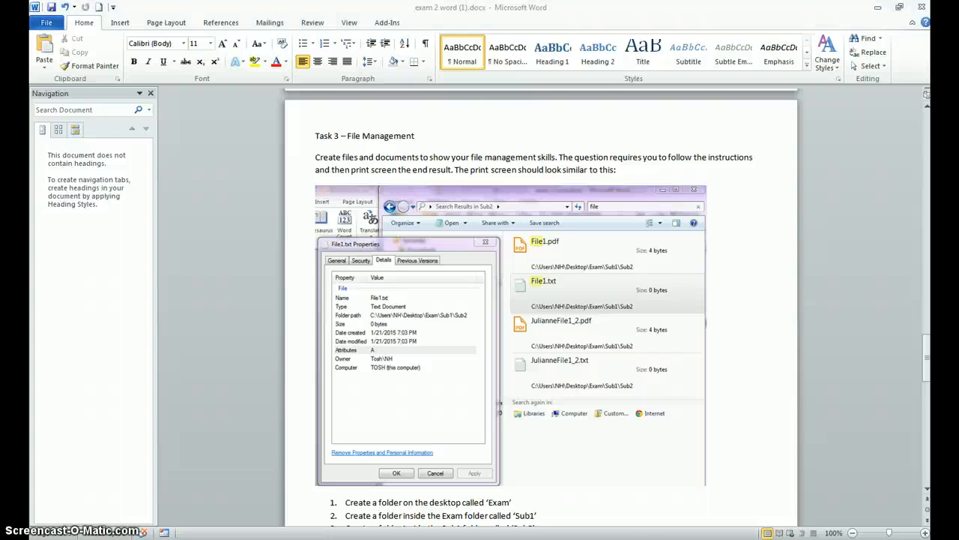